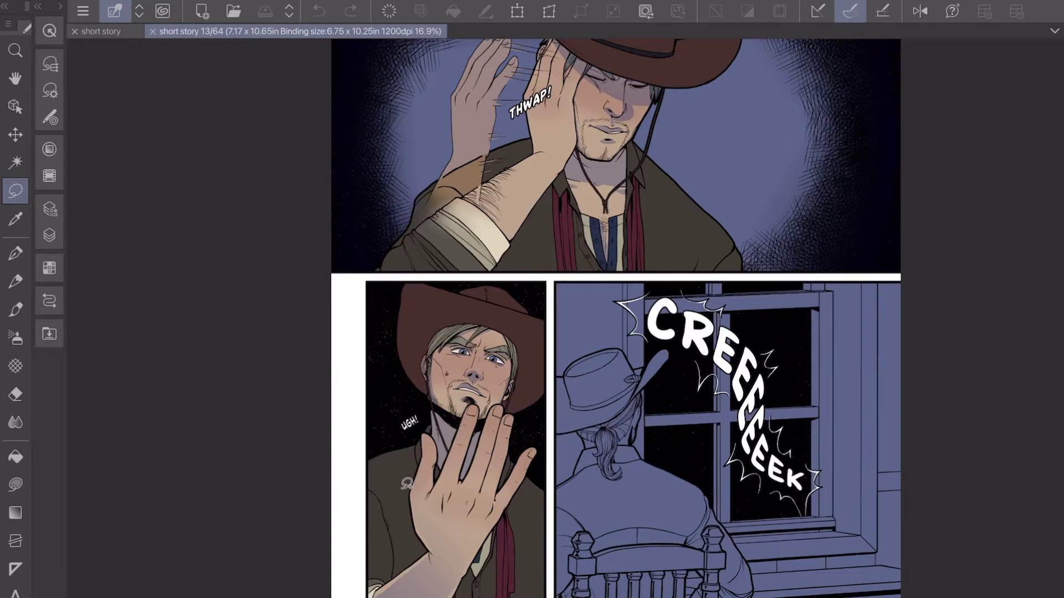
- Zoom the canvas in on the lower two comic panels
{"action": "scroll", "coordinate": [407, 483], "scroll_direction": "up", "scroll_amount": 5}
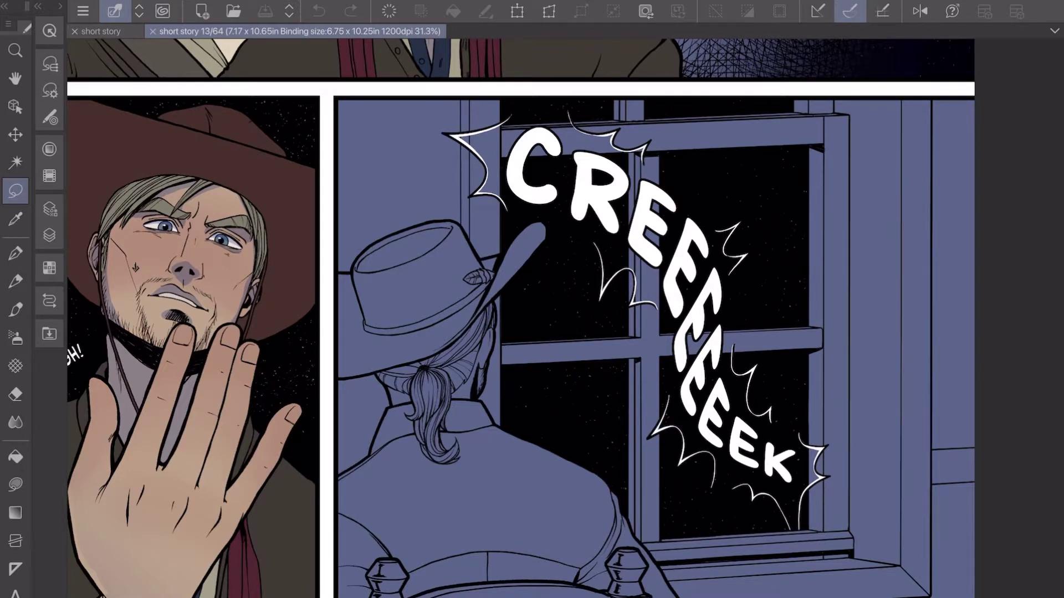
- Switch the Figure tool to Lasso fill with straight-line drawing
{"action": "key", "text": "j"}
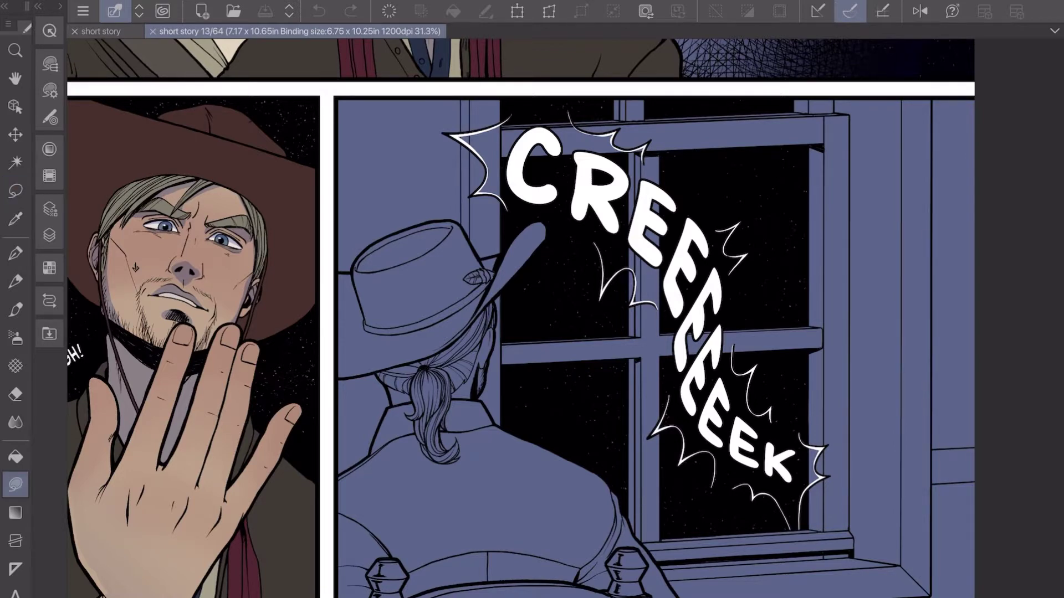
{"action": "key", "text": "Tab"}
{"action": "left_click", "coordinate": [126, 72]}
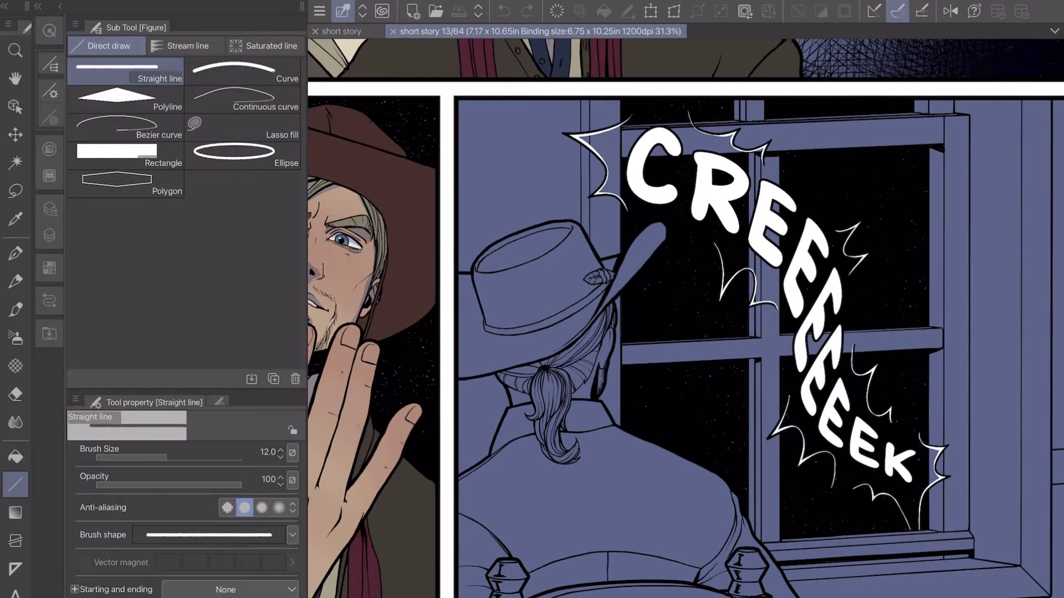
{"action": "left_click", "coordinate": [242, 128]}
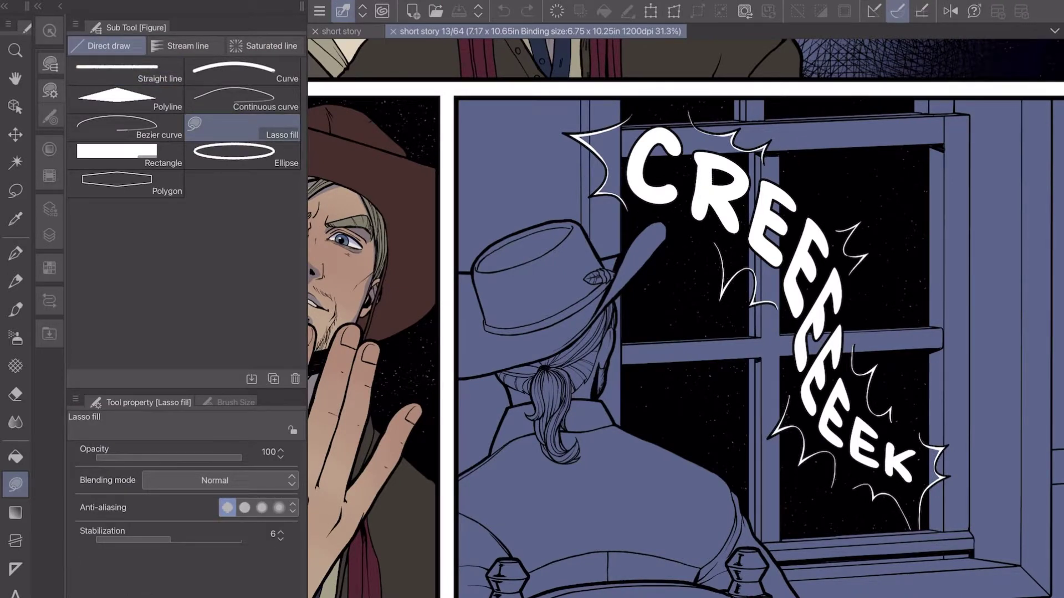
- Set Auto select to refer to the editing layer only, with Refer multiple unchecked
{"action": "key", "text": "w"}
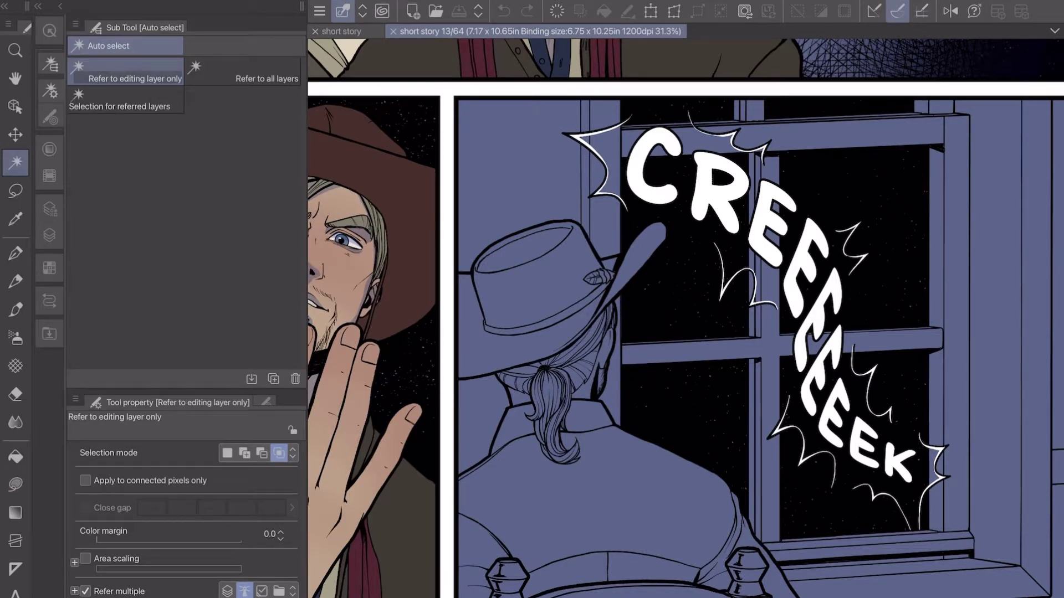
{"action": "left_click", "coordinate": [85, 591]}
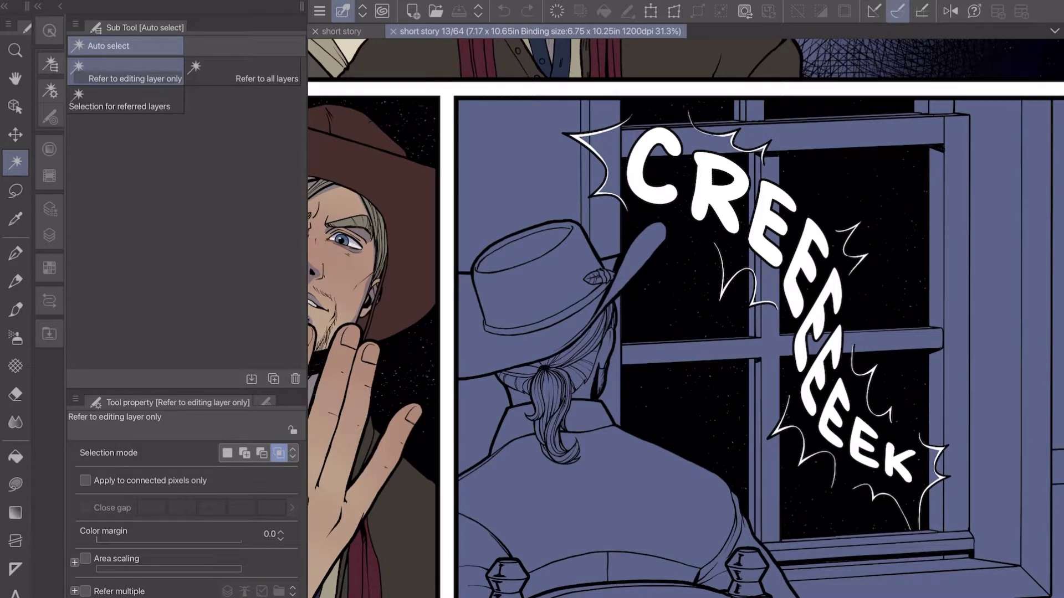
{"action": "left_click", "coordinate": [227, 453]}
{"action": "left_click", "coordinate": [279, 453]}
- Expand the color folder and make Layer 13 the layer to paint on
{"action": "left_click", "coordinate": [49, 234]}
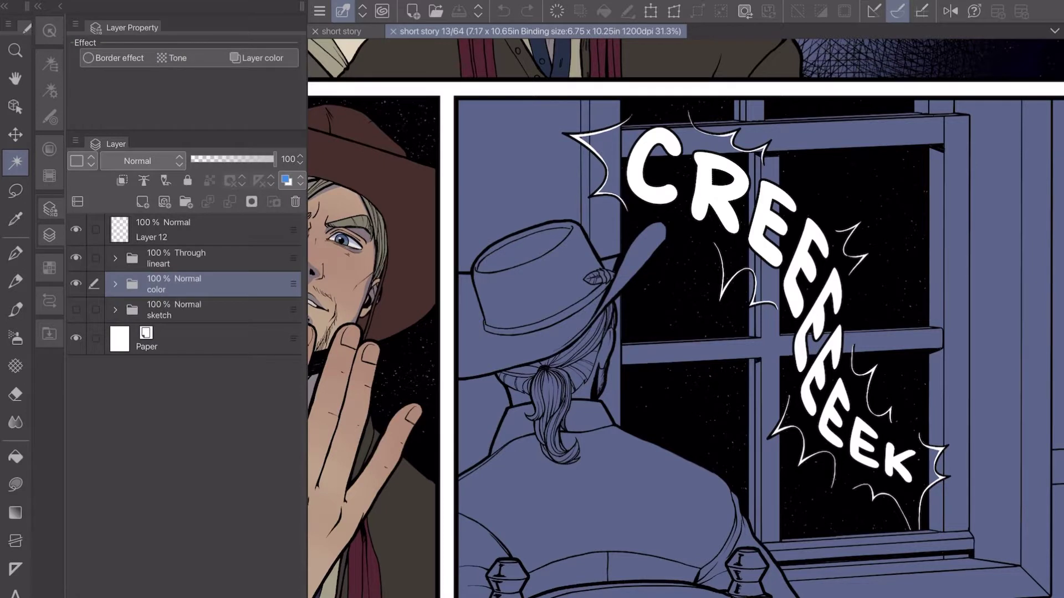
{"action": "left_click", "coordinate": [115, 283]}
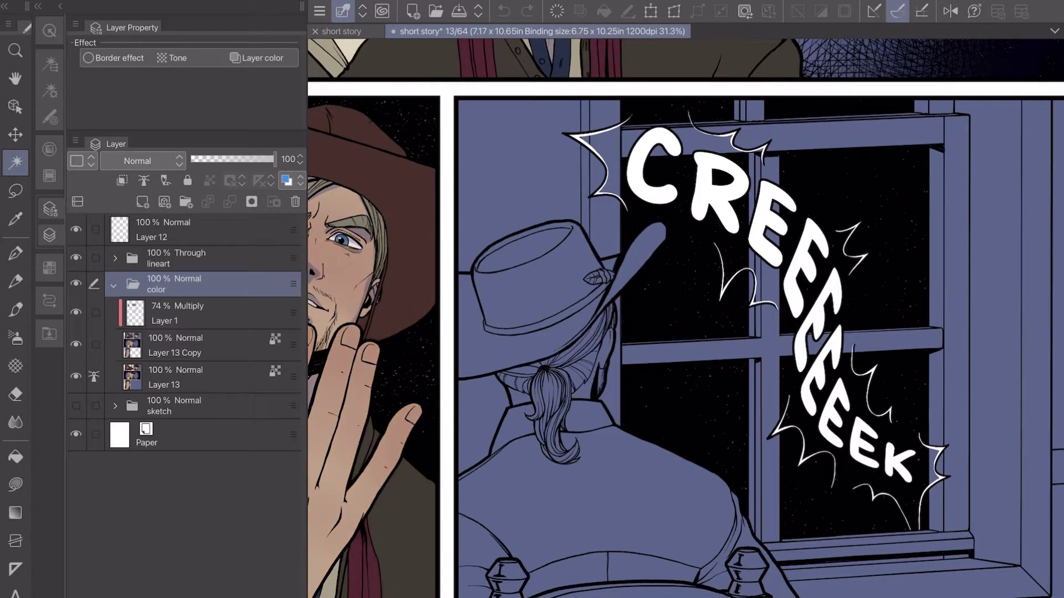
{"action": "left_click", "coordinate": [177, 377]}
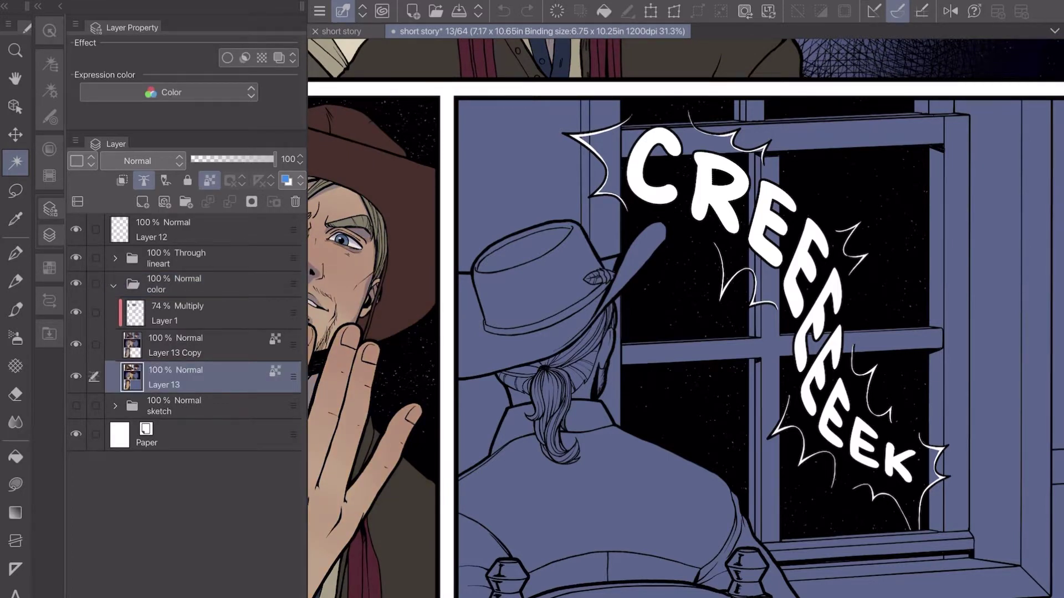
{"action": "scroll", "coordinate": [555, 266], "scroll_direction": "up", "scroll_amount": 5}
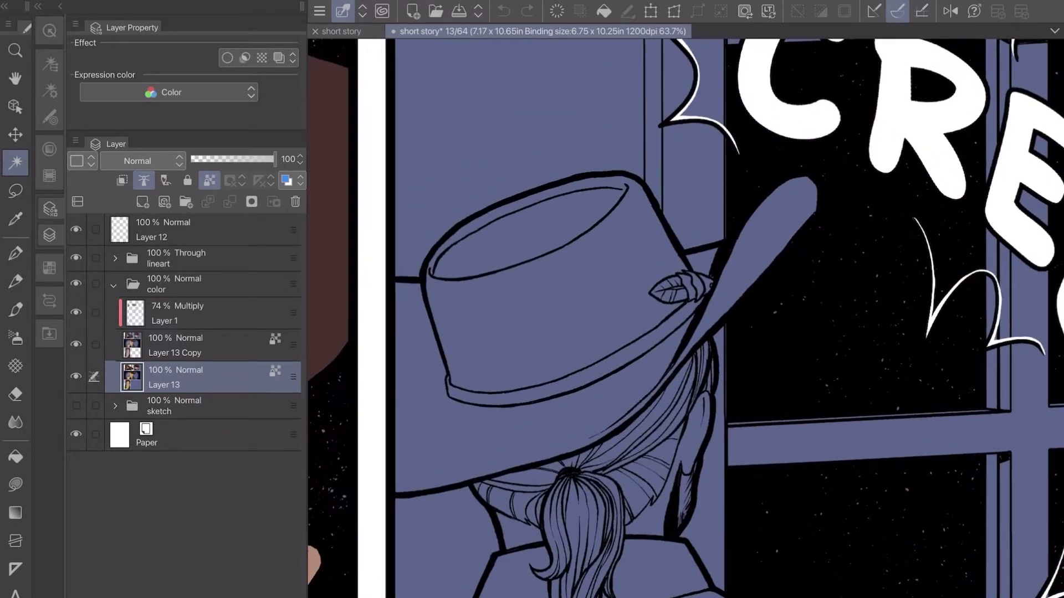
{"action": "scroll", "coordinate": [555, 266], "scroll_direction": "down", "scroll_amount": 5}
{"action": "left_click_drag", "start_coordinate": [853, 399], "coordinate": [887, 387]}
{"action": "scroll", "coordinate": [643, 443], "scroll_direction": "up", "scroll_amount": 5}
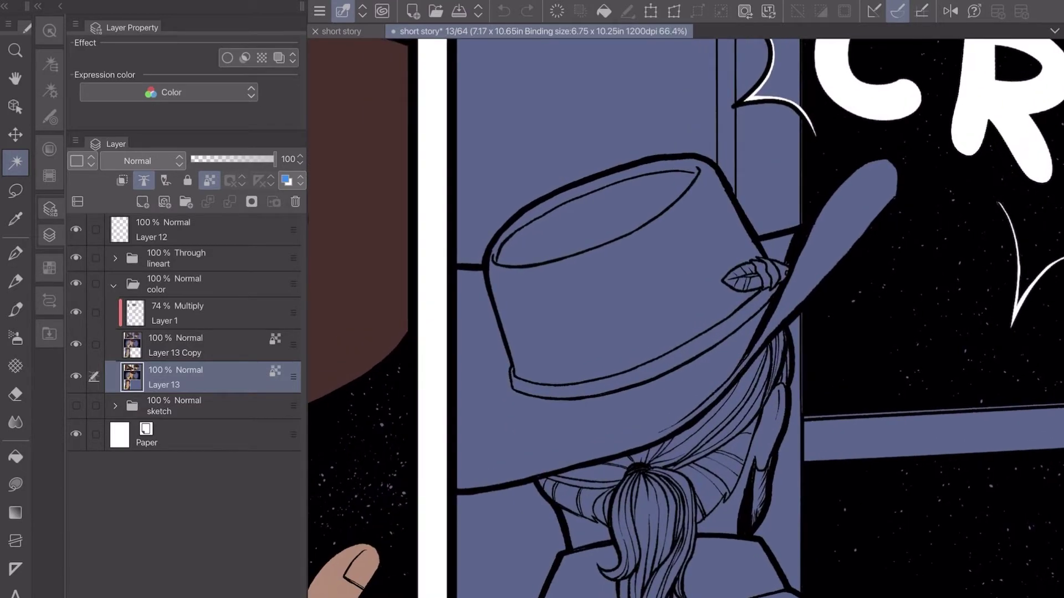
- Set the colour to orange FF9400 and lasso-fill along the hat brim's edge, undoing one fill
{"action": "left_click", "coordinate": [579, 387]}
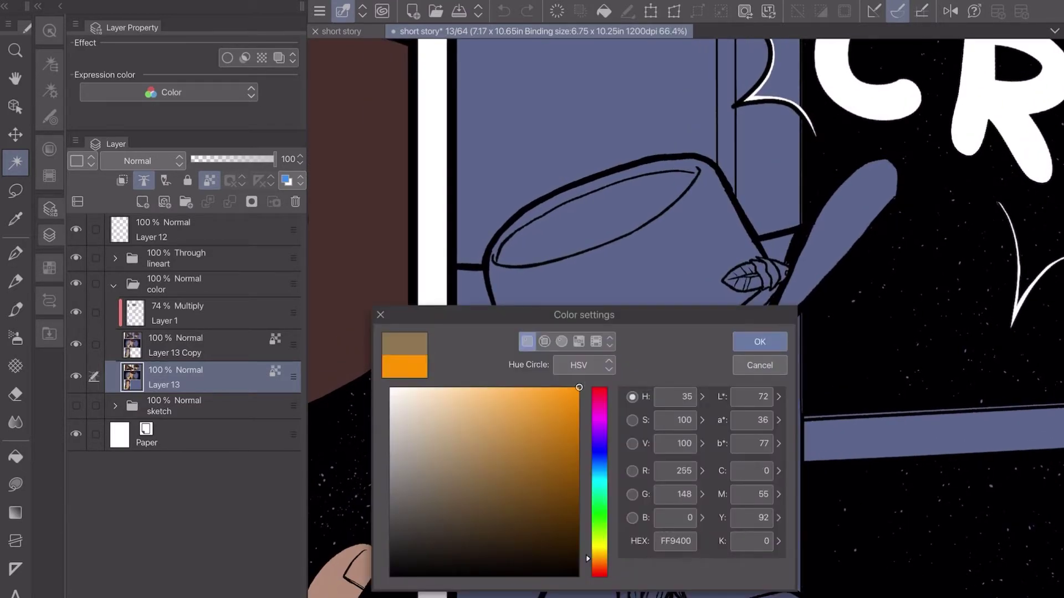
{"action": "key", "text": "Return"}
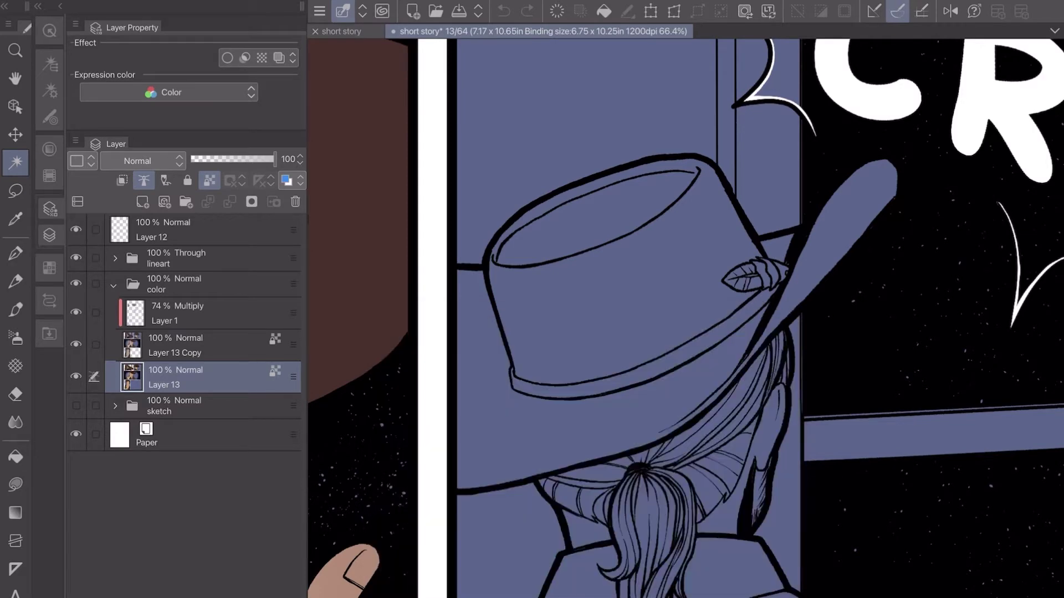
{"action": "key", "text": "j"}
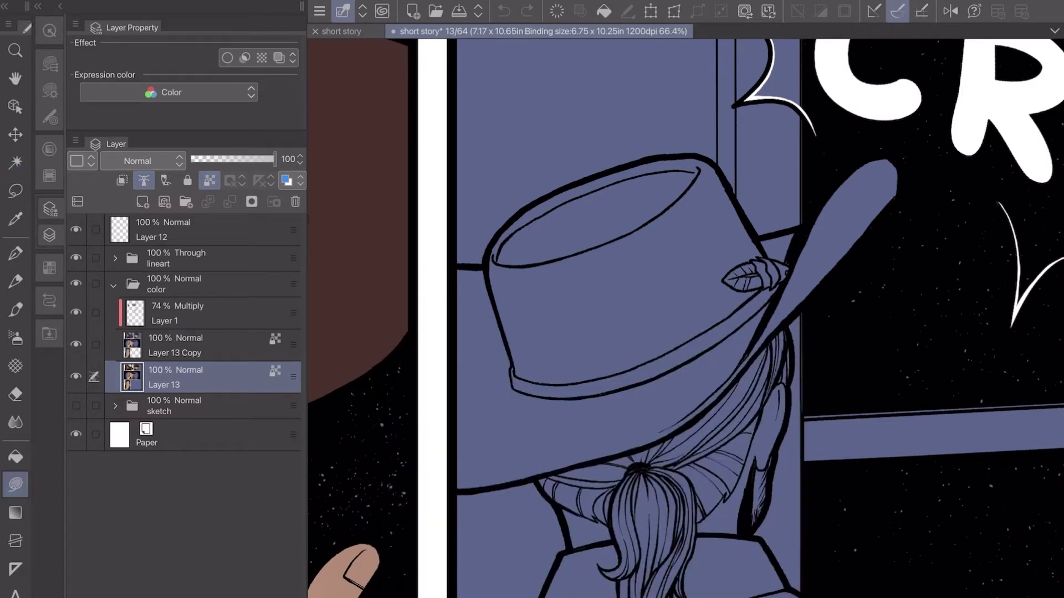
{"action": "scroll", "coordinate": [686, 317], "scroll_direction": "up", "scroll_amount": 5}
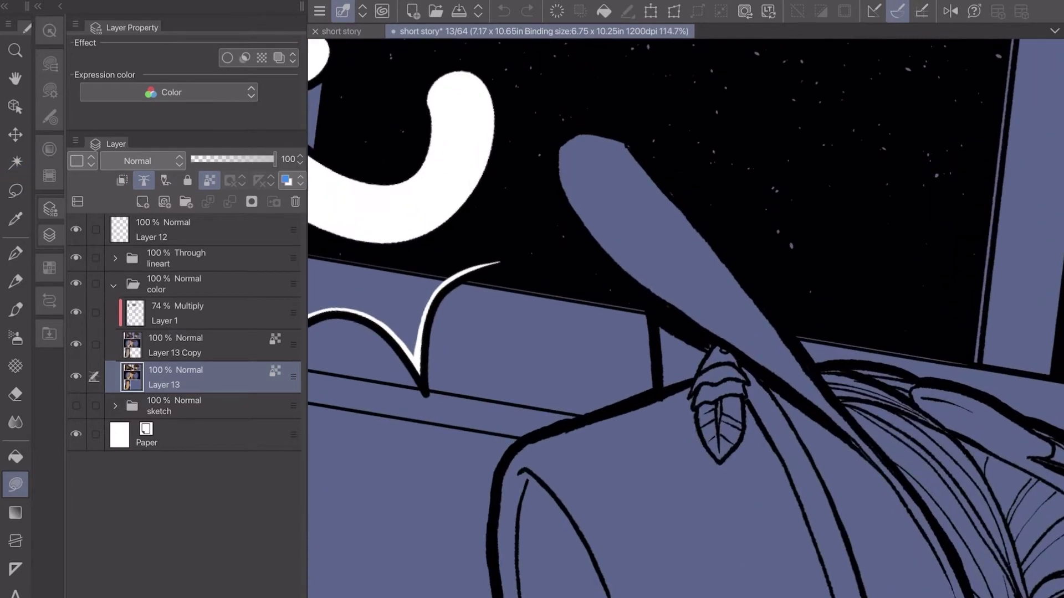
{"action": "mouse_move", "coordinate": [558, 141]}
{"action": "left_mouse_down"}
{"action": "mouse_move", "coordinate": [553, 168]}
{"action": "mouse_move", "coordinate": [580, 224]}
{"action": "mouse_move", "coordinate": [640, 285]}
{"action": "mouse_move", "coordinate": [674, 271]}
{"action": "mouse_move", "coordinate": [684, 227]}
{"action": "mouse_move", "coordinate": [631, 144]}
{"action": "mouse_move", "coordinate": [593, 131]}
{"action": "left_mouse_up"}
{"action": "mouse_move", "coordinate": [625, 275]}
{"action": "left_mouse_down"}
{"action": "mouse_move", "coordinate": [720, 448]}
{"action": "mouse_move", "coordinate": [722, 306]}
{"action": "left_mouse_up"}
{"action": "scroll", "coordinate": [685, 319], "scroll_direction": "up", "scroll_amount": 3}
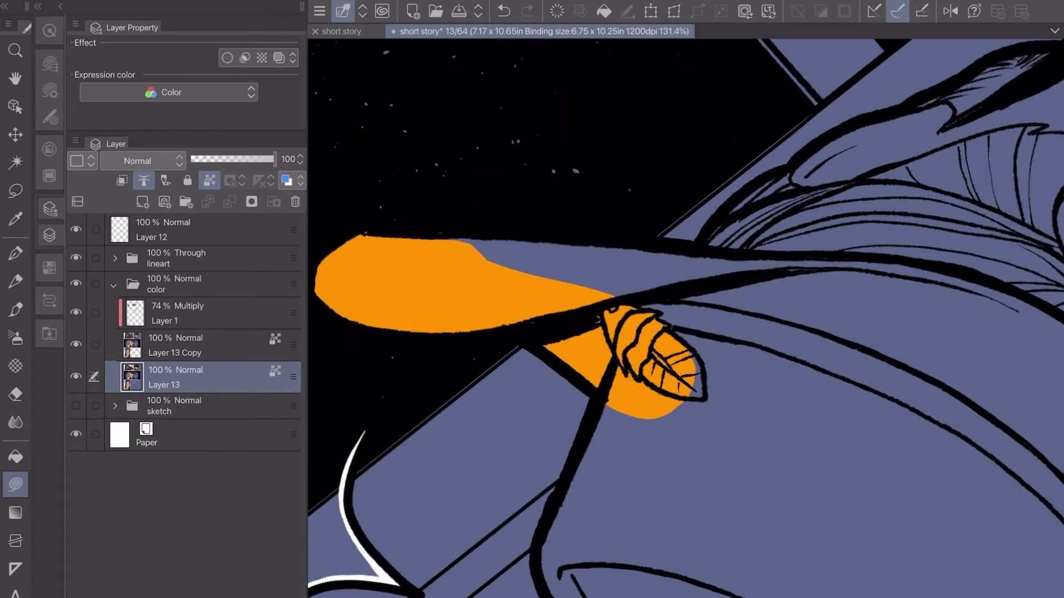
{"action": "mouse_move", "coordinate": [609, 389]}
{"action": "left_mouse_down"}
{"action": "mouse_move", "coordinate": [537, 559]}
{"action": "mouse_move", "coordinate": [677, 466]}
{"action": "mouse_move", "coordinate": [664, 416]}
{"action": "left_mouse_up"}
{"action": "scroll", "coordinate": [685, 319], "scroll_direction": "up", "scroll_amount": 2}
{"action": "key", "text": "ctrl+z"}
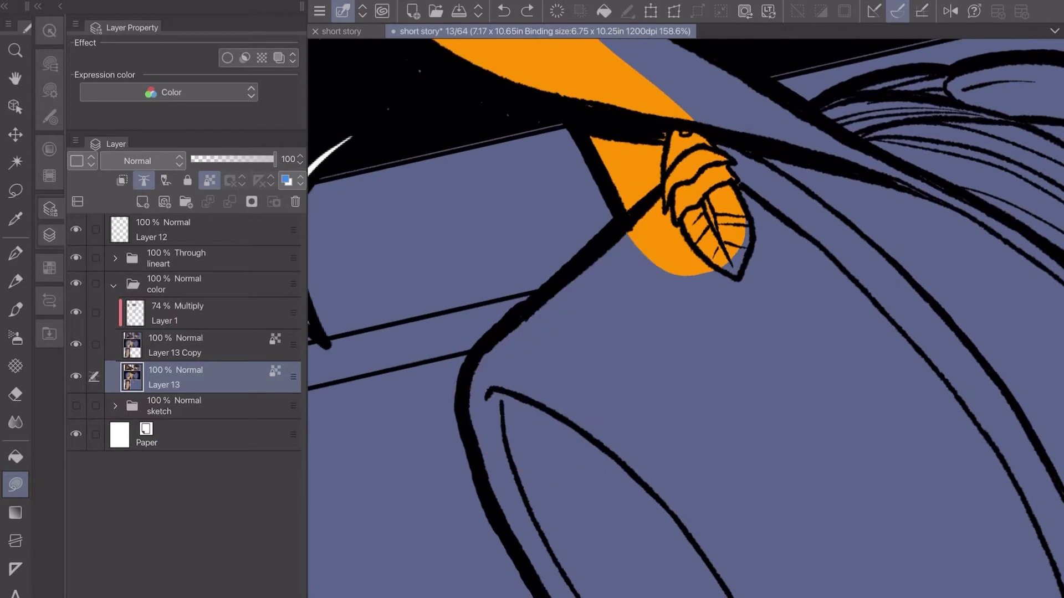
- Refill the brim and its lower edge, then fill the hat crown's edges orange
{"action": "mouse_move", "coordinate": [632, 223]}
{"action": "left_mouse_down"}
{"action": "mouse_move", "coordinate": [486, 346]}
{"action": "mouse_move", "coordinate": [468, 375]}
{"action": "mouse_move", "coordinate": [469, 436]}
{"action": "mouse_move", "coordinate": [533, 524]}
{"action": "mouse_move", "coordinate": [699, 395]}
{"action": "left_mouse_up"}
{"action": "mouse_move", "coordinate": [476, 445]}
{"action": "left_mouse_down"}
{"action": "mouse_move", "coordinate": [536, 596]}
{"action": "mouse_move", "coordinate": [735, 526]}
{"action": "left_mouse_up"}
{"action": "scroll", "coordinate": [686, 318], "scroll_direction": "down", "scroll_amount": 5}
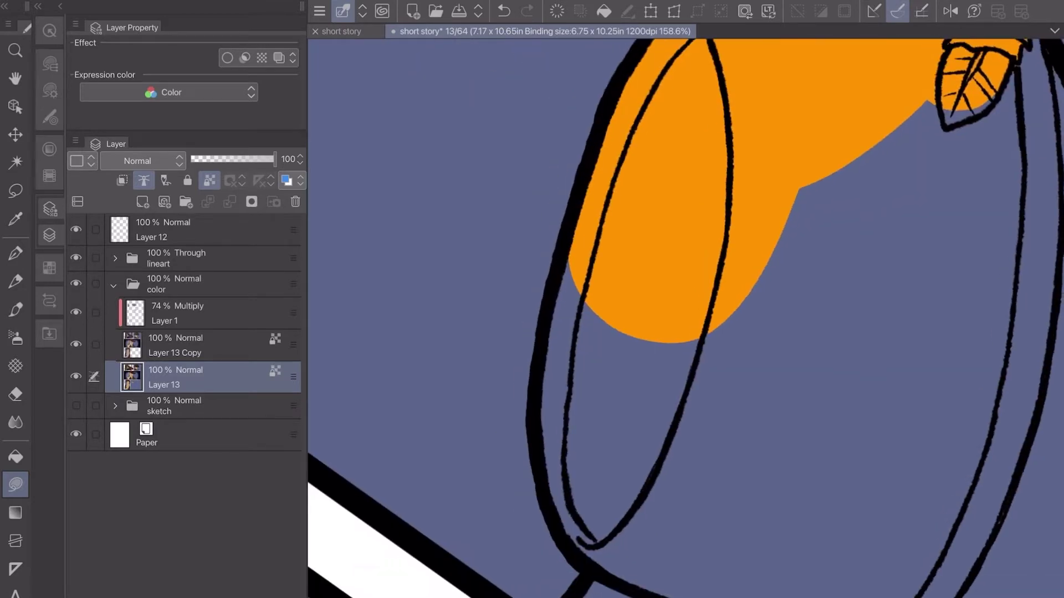
{"action": "mouse_move", "coordinate": [573, 235]}
{"action": "left_mouse_down"}
{"action": "mouse_move", "coordinate": [549, 320]}
{"action": "mouse_move", "coordinate": [544, 458]}
{"action": "mouse_move", "coordinate": [762, 267]}
{"action": "left_mouse_up"}
{"action": "mouse_move", "coordinate": [549, 444]}
{"action": "left_mouse_down"}
{"action": "mouse_move", "coordinate": [562, 537]}
{"action": "mouse_move", "coordinate": [668, 584]}
{"action": "mouse_move", "coordinate": [765, 305]}
{"action": "left_mouse_up"}
{"action": "scroll", "coordinate": [672, 178], "scroll_direction": "down", "scroll_amount": 5}
{"action": "mouse_move", "coordinate": [610, 308]}
{"action": "left_mouse_down"}
{"action": "mouse_move", "coordinate": [576, 349]}
{"action": "mouse_move", "coordinate": [748, 443]}
{"action": "mouse_move", "coordinate": [720, 318]}
{"action": "left_mouse_up"}
- Lasso-fill orange along the hat's left edge by the panel border
{"action": "scroll", "coordinate": [685, 318], "scroll_direction": "down", "scroll_amount": 3}
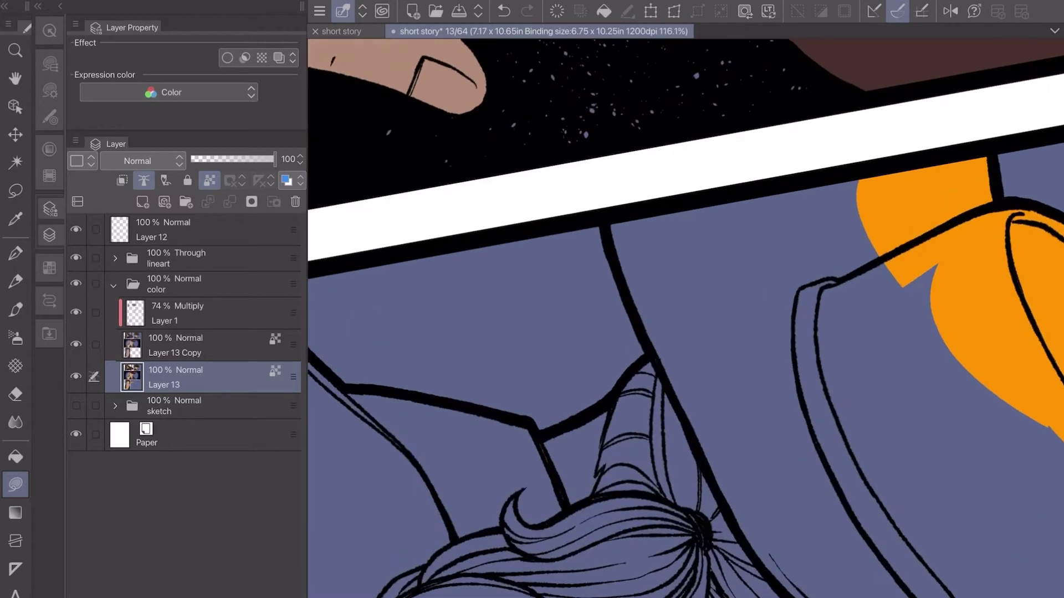
{"action": "mouse_move", "coordinate": [602, 205]}
{"action": "left_mouse_down"}
{"action": "mouse_move", "coordinate": [610, 230]}
{"action": "mouse_move", "coordinate": [762, 296]}
{"action": "mouse_move", "coordinate": [742, 137]}
{"action": "left_mouse_up"}
{"action": "mouse_move", "coordinate": [756, 177]}
{"action": "left_mouse_down"}
{"action": "mouse_move", "coordinate": [855, 252]}
{"action": "mouse_move", "coordinate": [875, 140]}
{"action": "left_mouse_up"}
{"action": "mouse_move", "coordinate": [604, 203]}
{"action": "left_mouse_down"}
{"action": "mouse_move", "coordinate": [643, 327]}
{"action": "mouse_move", "coordinate": [806, 341]}
{"action": "mouse_move", "coordinate": [785, 255]}
{"action": "left_mouse_up"}
{"action": "scroll", "coordinate": [686, 319], "scroll_direction": "up", "scroll_amount": 2}
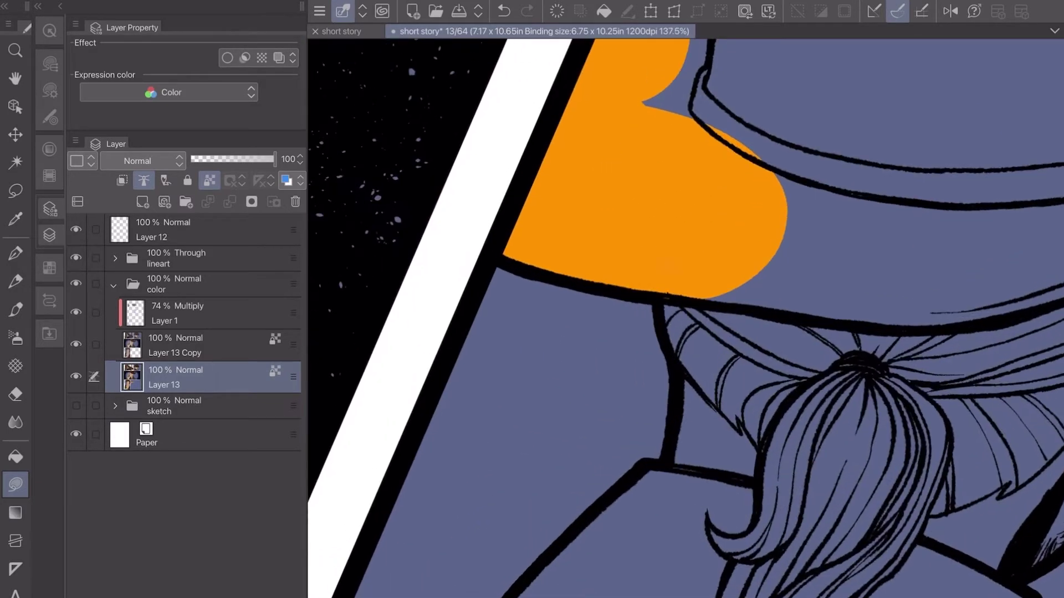
- Fill orange under the hat brim and in thin strips down the neck outline
{"action": "mouse_move", "coordinate": [660, 289]}
{"action": "left_mouse_down"}
{"action": "mouse_move", "coordinate": [698, 382]}
{"action": "mouse_move", "coordinate": [788, 271]}
{"action": "left_mouse_up"}
{"action": "scroll", "coordinate": [788, 272], "scroll_direction": "down", "scroll_amount": 3}
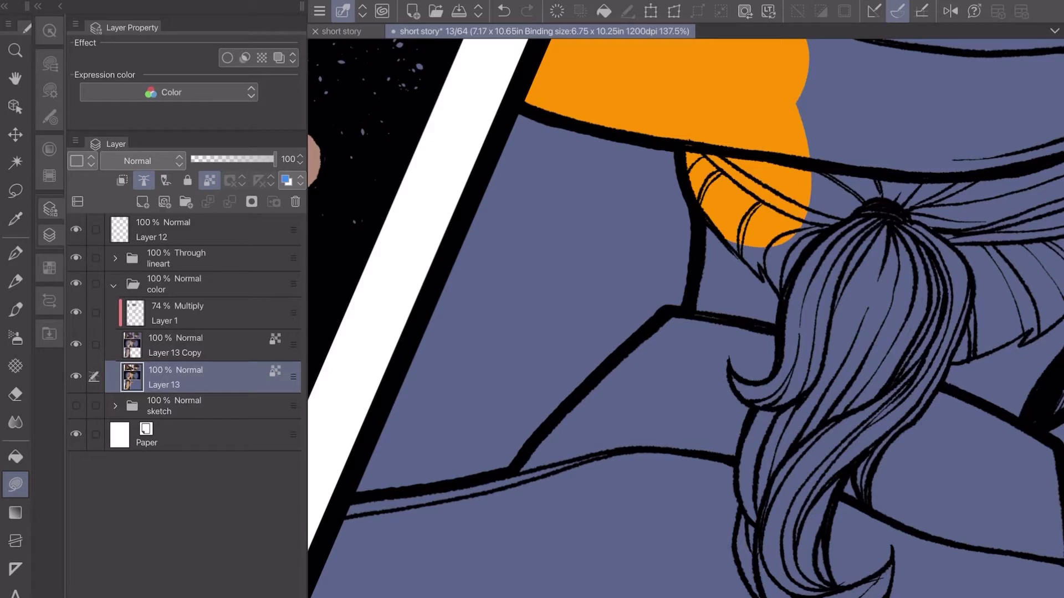
{"action": "mouse_move", "coordinate": [708, 173]}
{"action": "left_mouse_down"}
{"action": "mouse_move", "coordinate": [695, 270]}
{"action": "mouse_move", "coordinate": [770, 352]}
{"action": "mouse_move", "coordinate": [780, 235]}
{"action": "left_mouse_up"}
{"action": "scroll", "coordinate": [686, 318], "scroll_direction": "up", "scroll_amount": 2}
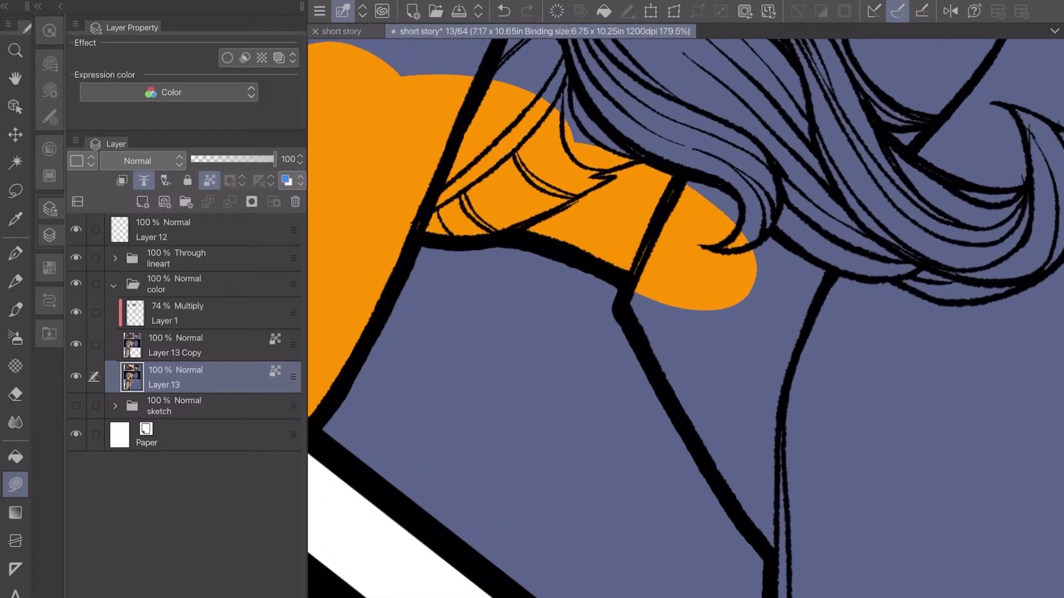
{"action": "mouse_move", "coordinate": [643, 247]}
{"action": "left_mouse_down"}
{"action": "mouse_move", "coordinate": [624, 302]}
{"action": "mouse_move", "coordinate": [723, 480]}
{"action": "mouse_move", "coordinate": [860, 527]}
{"action": "mouse_move", "coordinate": [864, 548]}
{"action": "left_mouse_up"}
{"action": "left_click_drag", "start_coordinate": [692, 249], "coordinate": [636, 197]}
{"action": "scroll", "coordinate": [636, 197], "scroll_direction": "up", "scroll_amount": 1}
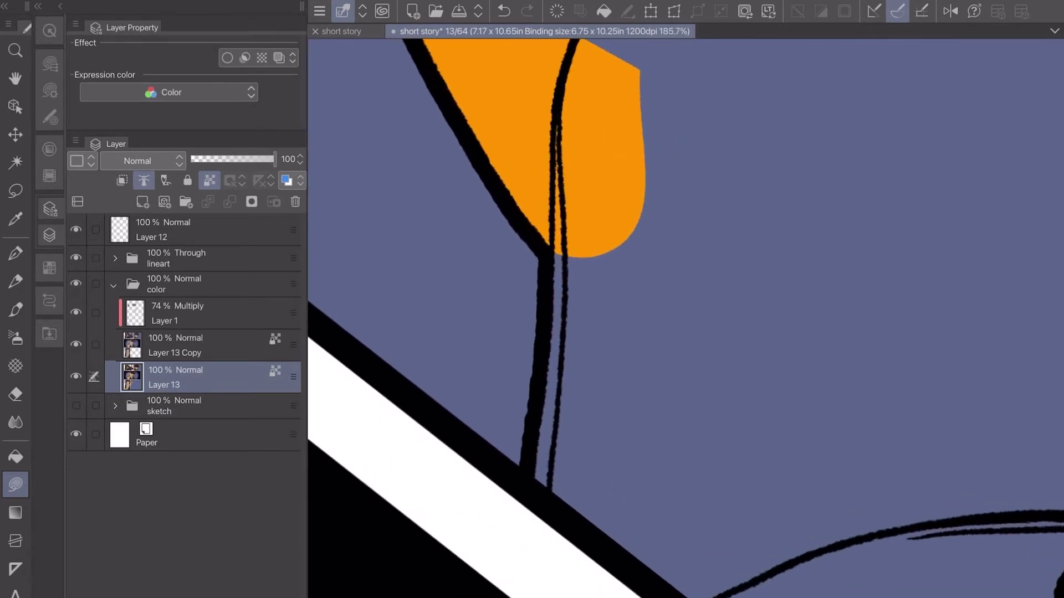
{"action": "mouse_move", "coordinate": [565, 226]}
{"action": "left_mouse_down"}
{"action": "mouse_move", "coordinate": [551, 248]}
{"action": "mouse_move", "coordinate": [532, 442]}
{"action": "mouse_move", "coordinate": [587, 582]}
{"action": "mouse_move", "coordinate": [682, 525]}
{"action": "left_mouse_up"}
{"action": "scroll", "coordinate": [681, 525], "scroll_direction": "down", "scroll_amount": 3}
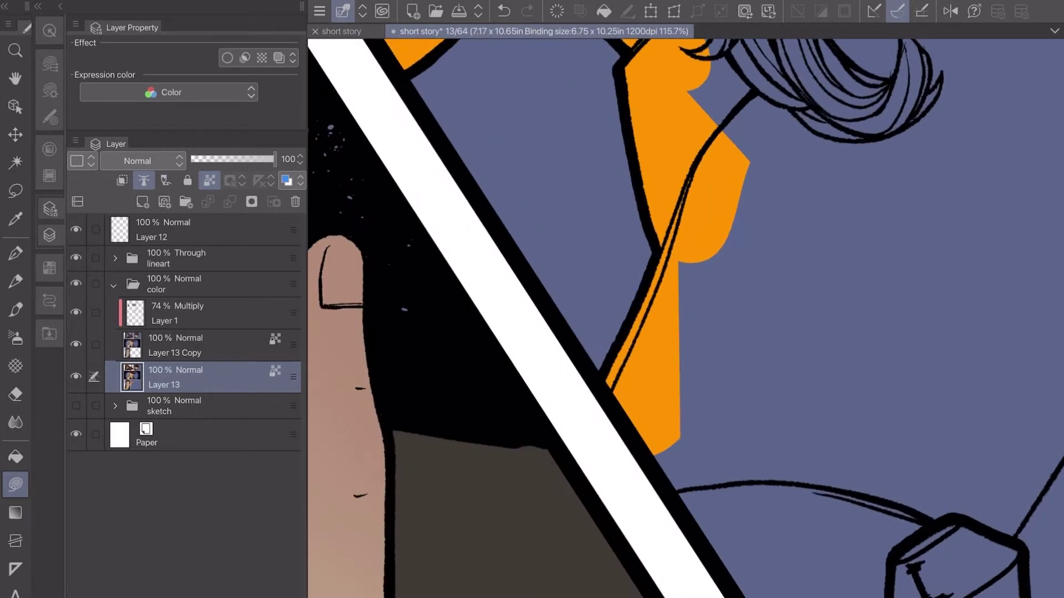
{"action": "left_click_drag", "start_coordinate": [776, 570], "coordinate": [771, 185]}
{"action": "scroll", "coordinate": [729, 213], "scroll_direction": "down", "scroll_amount": 3}
{"action": "left_click_drag", "start_coordinate": [729, 213], "coordinate": [776, 596]}
- Lasso-fill orange along the hair strands beside the hat and down the window ledge
{"action": "scroll", "coordinate": [873, 239], "scroll_direction": "up", "scroll_amount": 4}
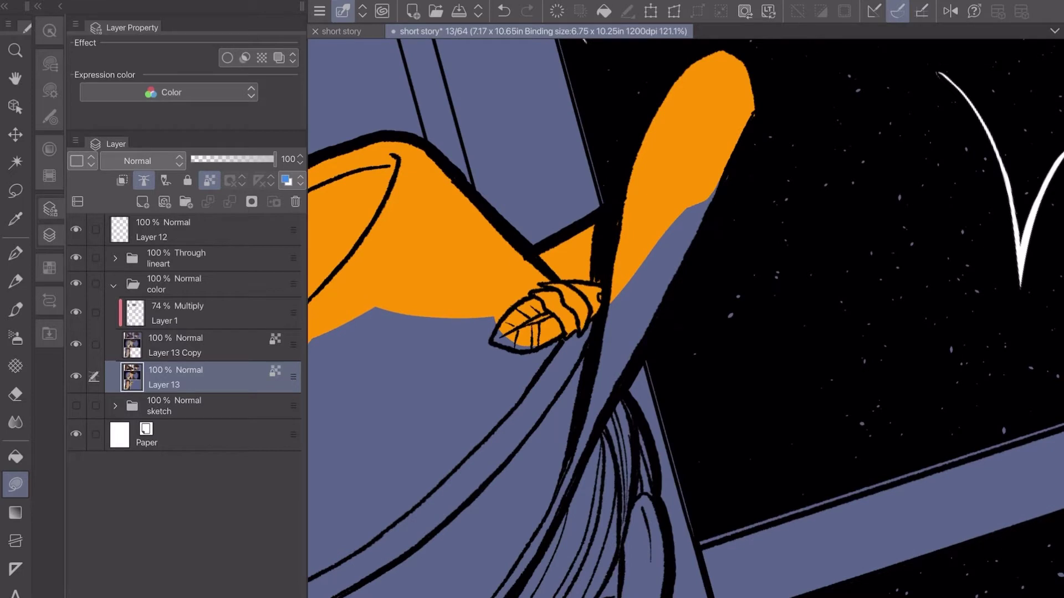
{"action": "mouse_move", "coordinate": [729, 158]}
{"action": "left_mouse_down"}
{"action": "mouse_move", "coordinate": [647, 346]}
{"action": "mouse_move", "coordinate": [645, 258]}
{"action": "left_mouse_up"}
{"action": "mouse_move", "coordinate": [657, 308]}
{"action": "left_mouse_down"}
{"action": "mouse_move", "coordinate": [648, 349]}
{"action": "mouse_move", "coordinate": [624, 383]}
{"action": "mouse_move", "coordinate": [641, 420]}
{"action": "mouse_move", "coordinate": [626, 476]}
{"action": "mouse_move", "coordinate": [606, 405]}
{"action": "mouse_move", "coordinate": [657, 432]}
{"action": "mouse_move", "coordinate": [676, 524]}
{"action": "mouse_move", "coordinate": [636, 436]}
{"action": "left_mouse_up"}
{"action": "scroll", "coordinate": [636, 436], "scroll_direction": "down", "scroll_amount": 5}
{"action": "mouse_move", "coordinate": [627, 382]}
{"action": "left_mouse_down"}
{"action": "mouse_move", "coordinate": [643, 352]}
{"action": "mouse_move", "coordinate": [659, 538]}
{"action": "mouse_move", "coordinate": [607, 540]}
{"action": "mouse_move", "coordinate": [626, 382]}
{"action": "left_mouse_up"}
{"action": "scroll", "coordinate": [686, 318], "scroll_direction": "down", "scroll_amount": 5}
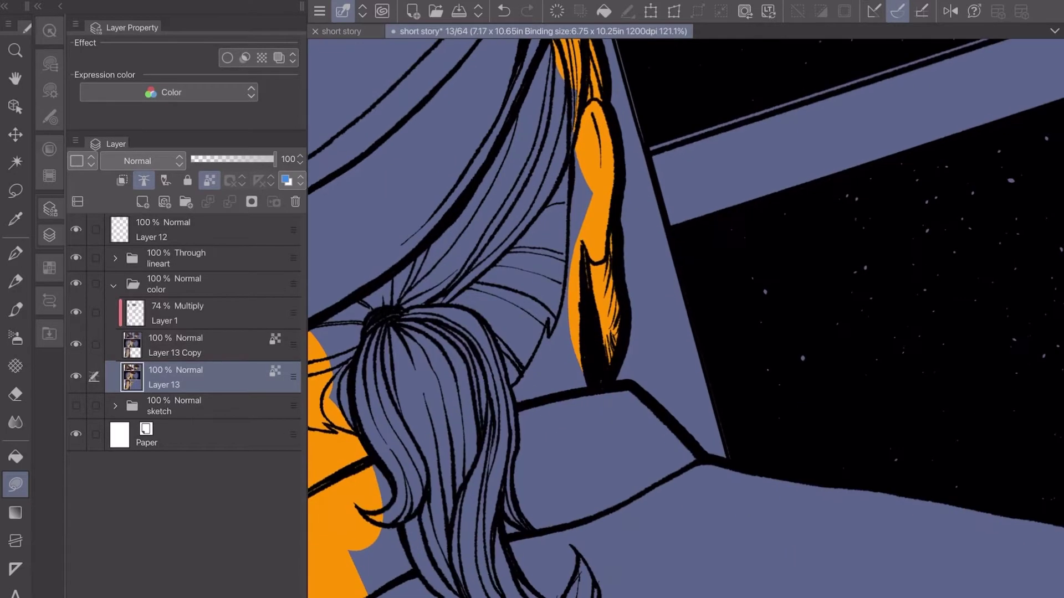
{"action": "mouse_move", "coordinate": [592, 349]}
{"action": "left_mouse_down"}
{"action": "mouse_move", "coordinate": [620, 350]}
{"action": "mouse_move", "coordinate": [619, 380]}
{"action": "mouse_move", "coordinate": [636, 377]}
{"action": "mouse_move", "coordinate": [711, 461]}
{"action": "mouse_move", "coordinate": [654, 502]}
{"action": "left_mouse_up"}
{"action": "scroll", "coordinate": [685, 318], "scroll_direction": "down", "scroll_amount": 2}
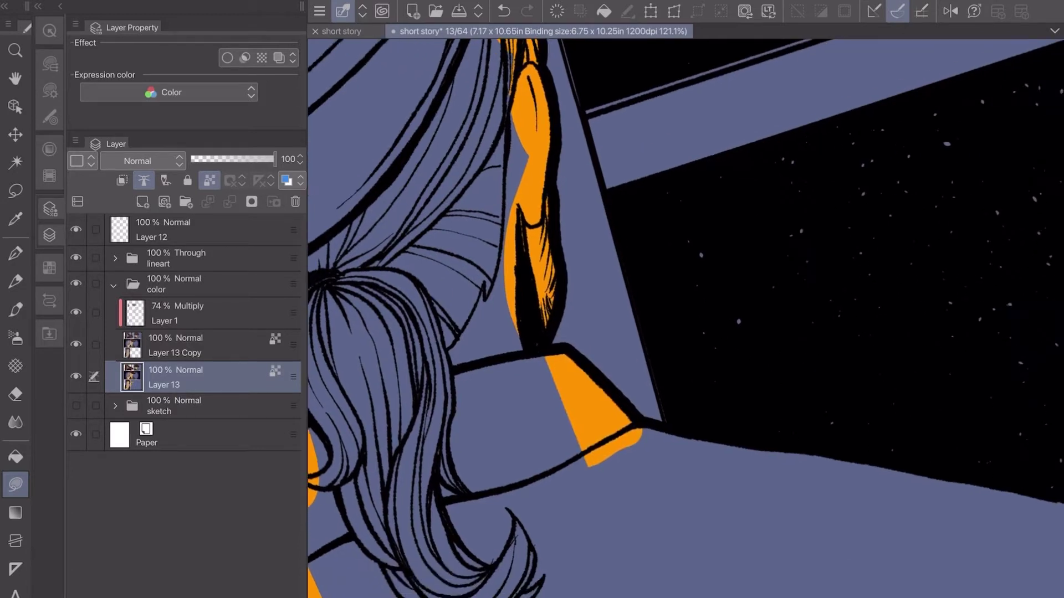
{"action": "scroll", "coordinate": [685, 318], "scroll_direction": "up", "scroll_amount": 3}
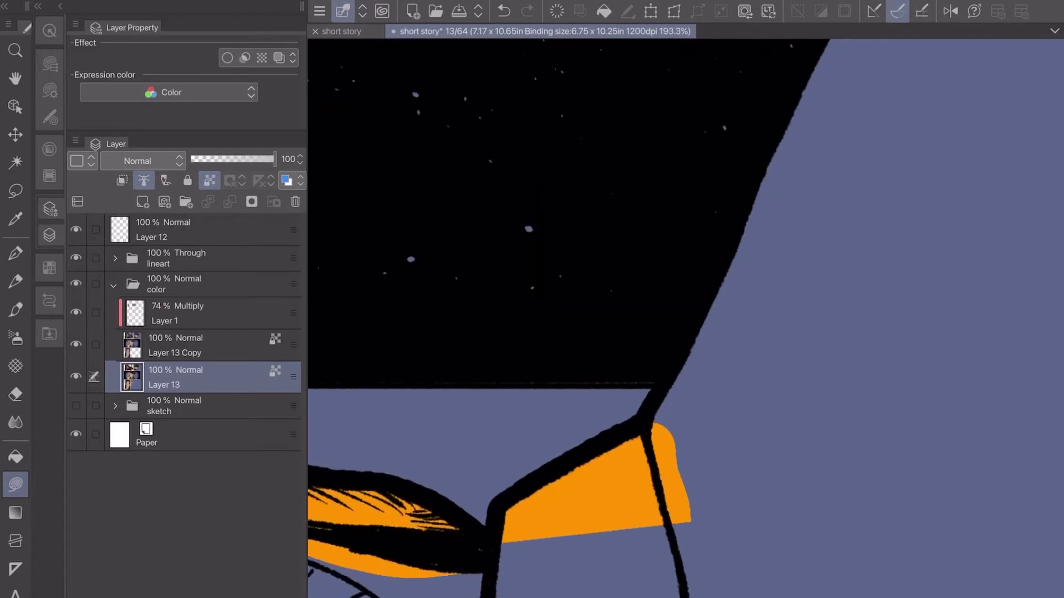
- Fill an orange strip up the dark window edge and along the figure's back
{"action": "mouse_move", "coordinate": [693, 524]}
{"action": "left_mouse_down"}
{"action": "mouse_move", "coordinate": [654, 438]}
{"action": "mouse_move", "coordinate": [670, 368]}
{"action": "mouse_move", "coordinate": [717, 271]}
{"action": "mouse_move", "coordinate": [807, 162]}
{"action": "mouse_move", "coordinate": [792, 166]}
{"action": "left_mouse_up"}
{"action": "mouse_move", "coordinate": [792, 166]}
{"action": "left_mouse_down"}
{"action": "mouse_move", "coordinate": [737, 217]}
{"action": "mouse_move", "coordinate": [620, 388]}
{"action": "left_mouse_up"}
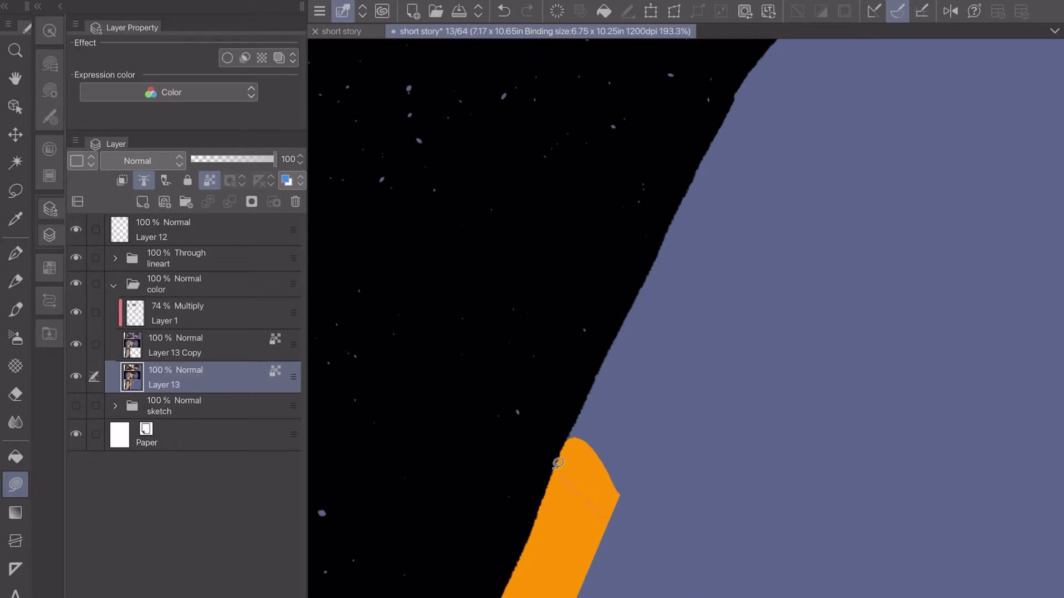
{"action": "mouse_move", "coordinate": [553, 451]}
{"action": "left_mouse_down"}
{"action": "mouse_move", "coordinate": [630, 297]}
{"action": "mouse_move", "coordinate": [676, 249]}
{"action": "mouse_move", "coordinate": [554, 438]}
{"action": "left_mouse_up"}
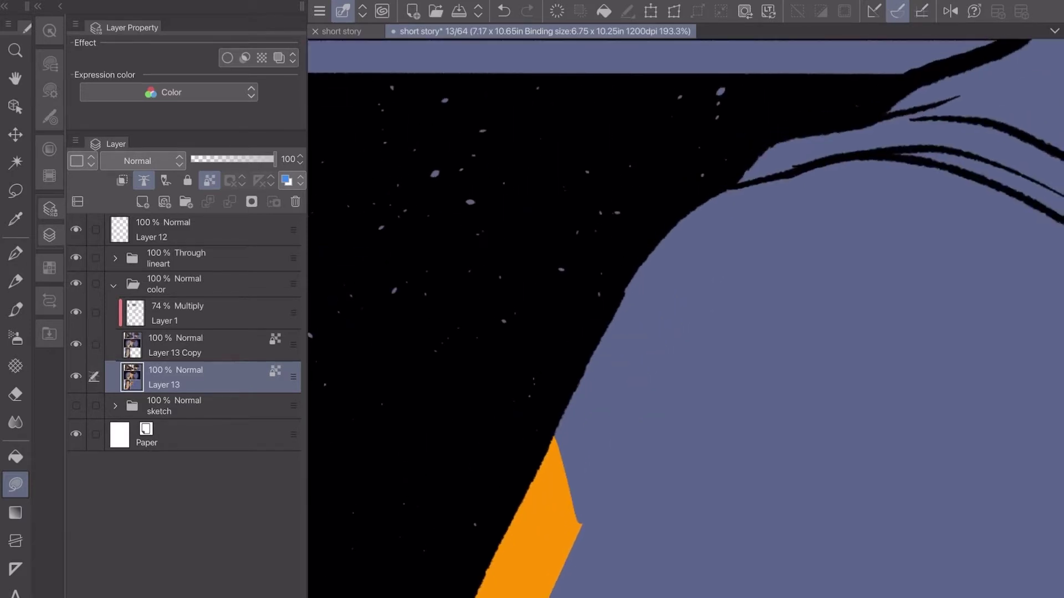
{"action": "mouse_move", "coordinate": [576, 518]}
{"action": "left_mouse_down"}
{"action": "mouse_move", "coordinate": [563, 399]}
{"action": "mouse_move", "coordinate": [636, 257]}
{"action": "mouse_move", "coordinate": [659, 363]}
{"action": "left_mouse_up"}
{"action": "mouse_move", "coordinate": [634, 321]}
{"action": "left_mouse_down"}
{"action": "mouse_move", "coordinate": [629, 278]}
{"action": "mouse_move", "coordinate": [698, 194]}
{"action": "mouse_move", "coordinate": [811, 128]}
{"action": "mouse_move", "coordinate": [660, 333]}
{"action": "left_mouse_up"}
{"action": "scroll", "coordinate": [621, 372], "scroll_direction": "up", "scroll_amount": 12}
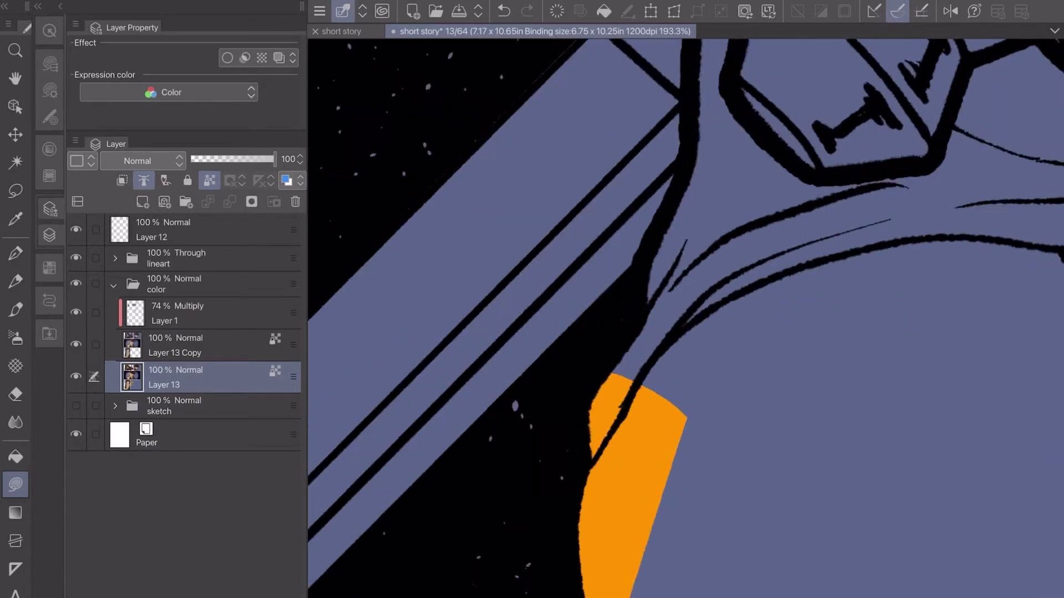
{"action": "mouse_move", "coordinate": [615, 424]}
{"action": "left_mouse_down"}
{"action": "mouse_move", "coordinate": [629, 257]}
{"action": "mouse_move", "coordinate": [728, 282]}
{"action": "left_mouse_up"}
{"action": "scroll", "coordinate": [729, 283], "scroll_direction": "up", "scroll_amount": 5}
- Join the orange patches and extend them up the shoulder edge around the post top
{"action": "mouse_move", "coordinate": [630, 505]}
{"action": "left_mouse_down"}
{"action": "mouse_move", "coordinate": [717, 463]}
{"action": "mouse_move", "coordinate": [700, 587]}
{"action": "left_mouse_up"}
{"action": "scroll", "coordinate": [686, 318], "scroll_direction": "up", "scroll_amount": 5}
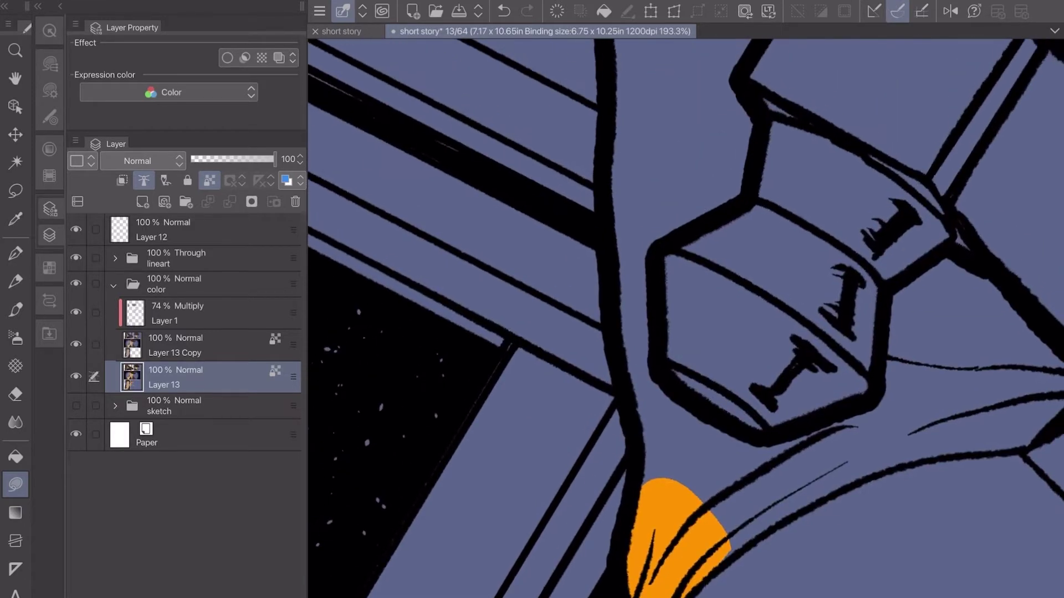
{"action": "mouse_move", "coordinate": [633, 515]}
{"action": "left_mouse_down"}
{"action": "mouse_move", "coordinate": [640, 412]}
{"action": "mouse_move", "coordinate": [709, 474]}
{"action": "left_mouse_up"}
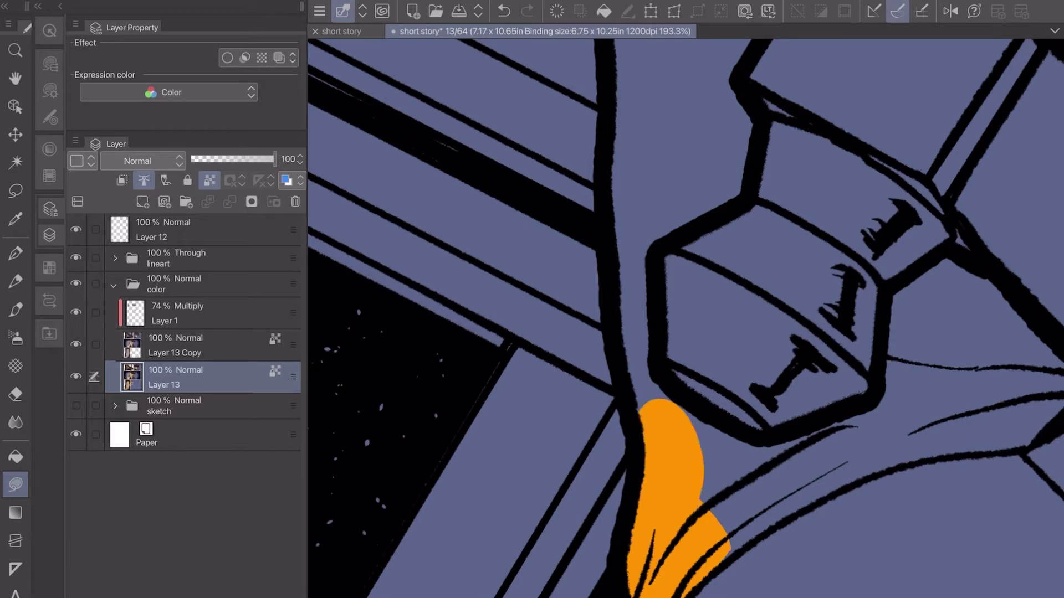
{"action": "mouse_move", "coordinate": [639, 433]}
{"action": "left_mouse_down"}
{"action": "mouse_move", "coordinate": [617, 333]}
{"action": "mouse_move", "coordinate": [696, 248]}
{"action": "mouse_move", "coordinate": [704, 443]}
{"action": "left_mouse_up"}
{"action": "scroll", "coordinate": [704, 443], "scroll_direction": "up", "scroll_amount": 5}
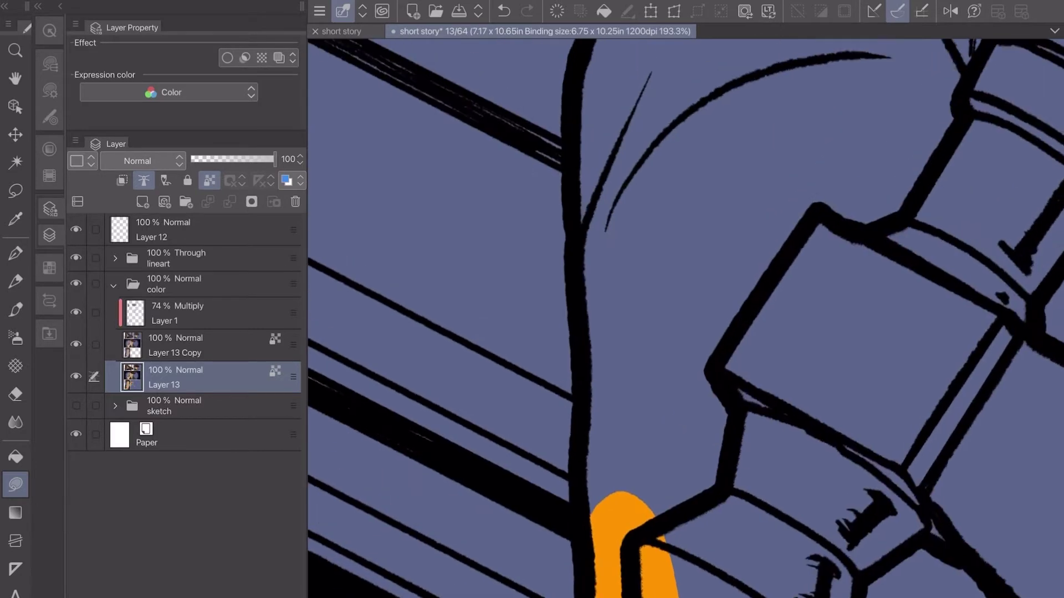
{"action": "mouse_move", "coordinate": [586, 540]}
{"action": "left_mouse_down"}
{"action": "mouse_move", "coordinate": [585, 349]}
{"action": "mouse_move", "coordinate": [648, 238]}
{"action": "mouse_move", "coordinate": [627, 492]}
{"action": "left_mouse_up"}
{"action": "scroll", "coordinate": [686, 318], "scroll_direction": "up", "scroll_amount": 4}
{"action": "mouse_move", "coordinate": [602, 448]}
{"action": "left_mouse_down"}
{"action": "mouse_move", "coordinate": [583, 326]}
{"action": "mouse_move", "coordinate": [609, 222]}
{"action": "mouse_move", "coordinate": [701, 274]}
{"action": "left_mouse_up"}
{"action": "scroll", "coordinate": [662, 335], "scroll_direction": "up", "scroll_amount": 4}
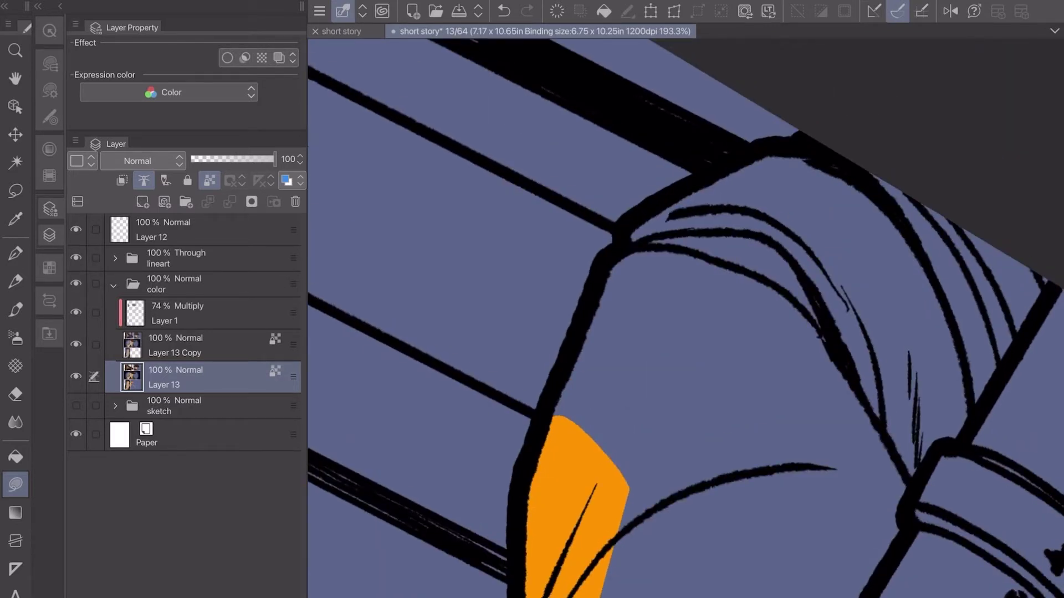
{"action": "mouse_move", "coordinate": [602, 477]}
{"action": "left_mouse_down"}
{"action": "mouse_move", "coordinate": [543, 416]}
{"action": "mouse_move", "coordinate": [589, 292]}
{"action": "mouse_move", "coordinate": [633, 219]}
{"action": "mouse_move", "coordinate": [732, 156]}
{"action": "mouse_move", "coordinate": [848, 133]}
{"action": "mouse_move", "coordinate": [866, 198]}
{"action": "left_mouse_up"}
- Fill orange along the lower chair post's edge, across it, and around its collar
{"action": "scroll", "coordinate": [865, 294], "scroll_direction": "down", "scroll_amount": 8}
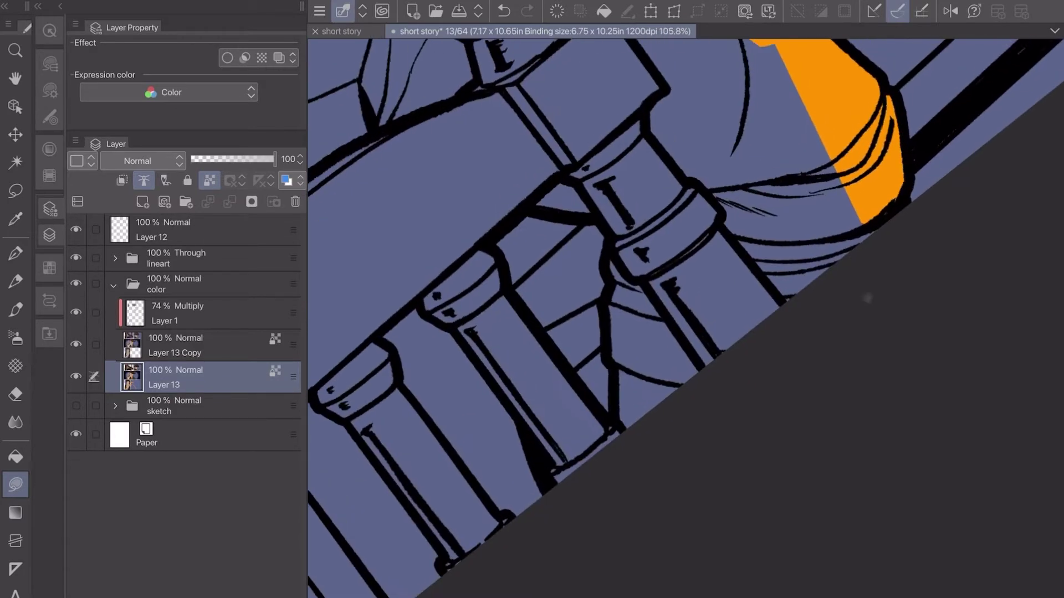
{"action": "scroll", "coordinate": [848, 178], "scroll_direction": "up", "scroll_amount": 4}
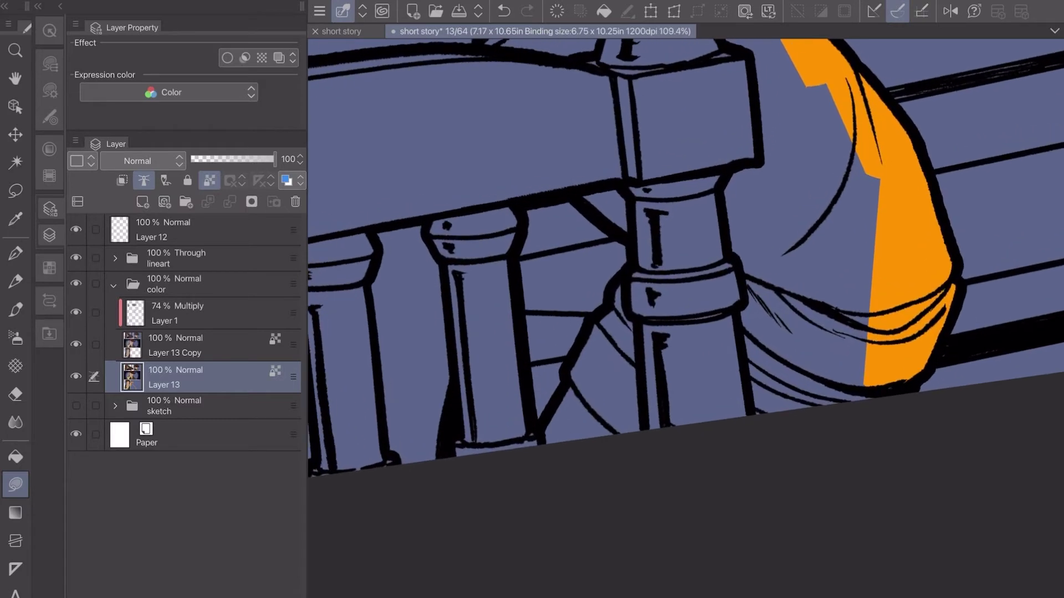
{"action": "mouse_move", "coordinate": [535, 441]}
{"action": "left_mouse_down"}
{"action": "mouse_move", "coordinate": [618, 361]}
{"action": "mouse_move", "coordinate": [600, 474]}
{"action": "left_mouse_up"}
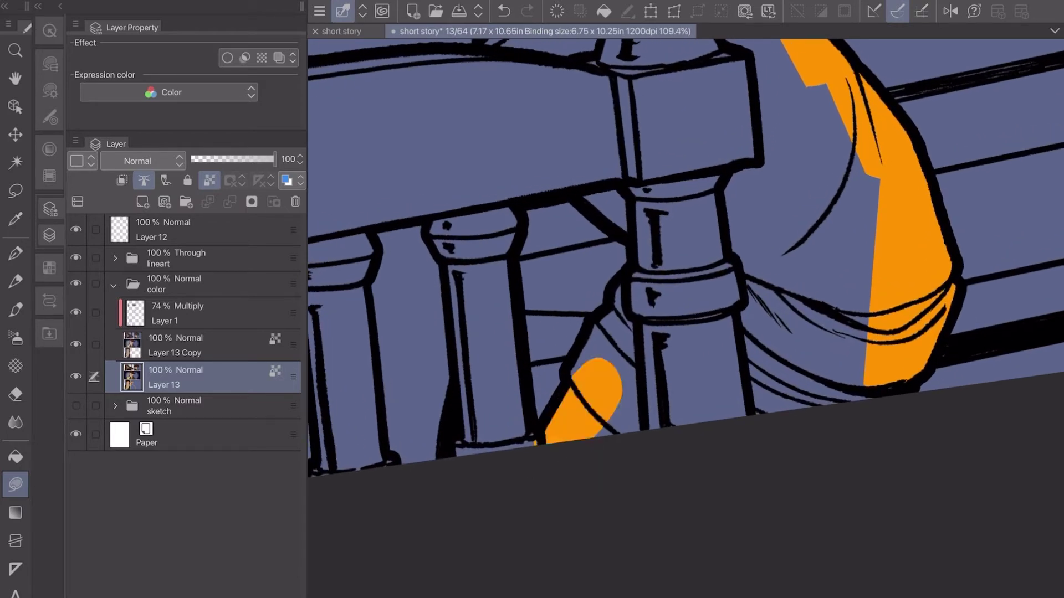
{"action": "left_click_drag", "start_coordinate": [599, 316], "coordinate": [617, 387]}
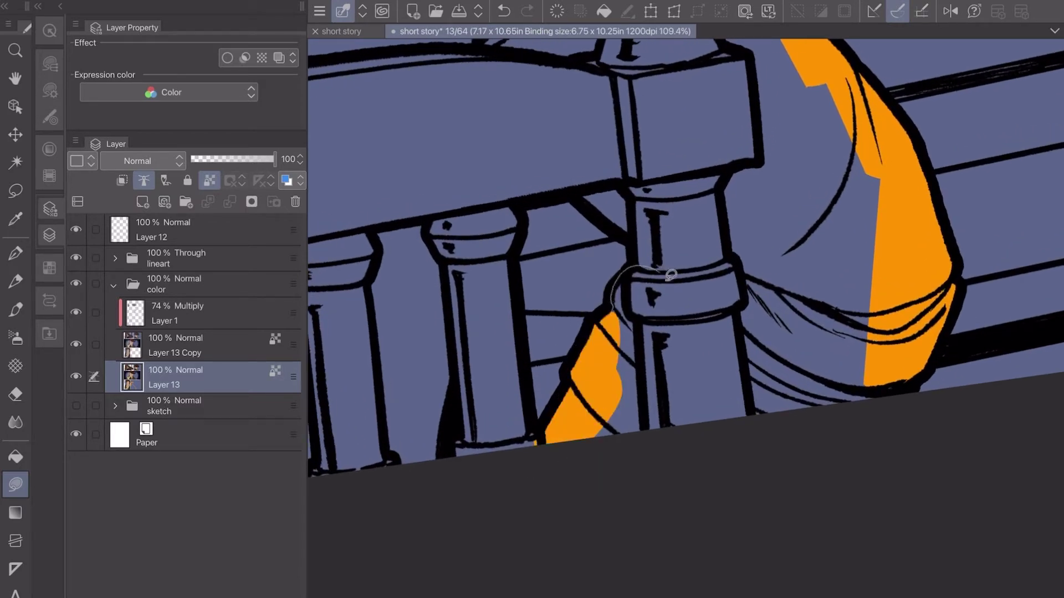
{"action": "left_click_drag", "start_coordinate": [672, 296], "coordinate": [646, 333]}
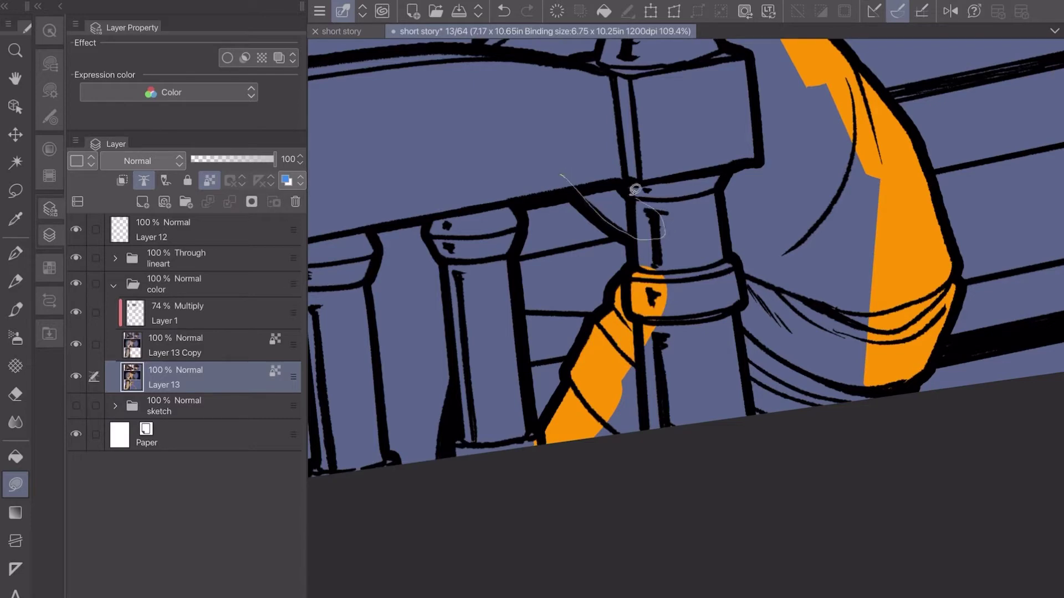
{"action": "left_click_drag", "start_coordinate": [629, 186], "coordinate": [571, 158]}
{"action": "left_click_drag", "start_coordinate": [671, 225], "coordinate": [673, 228]}
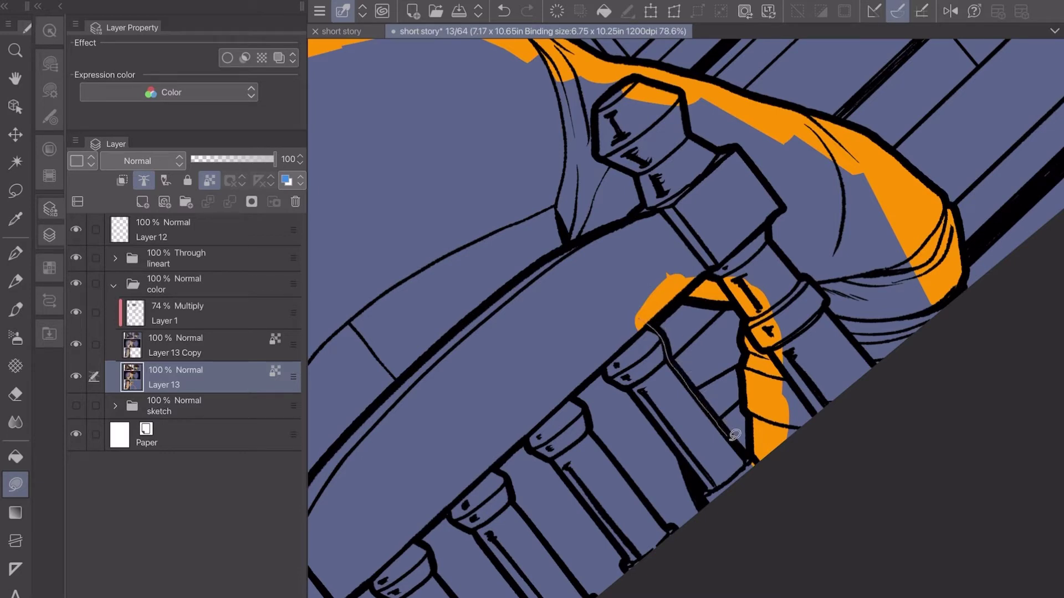
- Add orange bands around the post and beneath the chair spindles
{"action": "left_click_drag", "start_coordinate": [693, 435], "coordinate": [643, 327]}
{"action": "scroll", "coordinate": [713, 245], "scroll_direction": "down", "scroll_amount": 3}
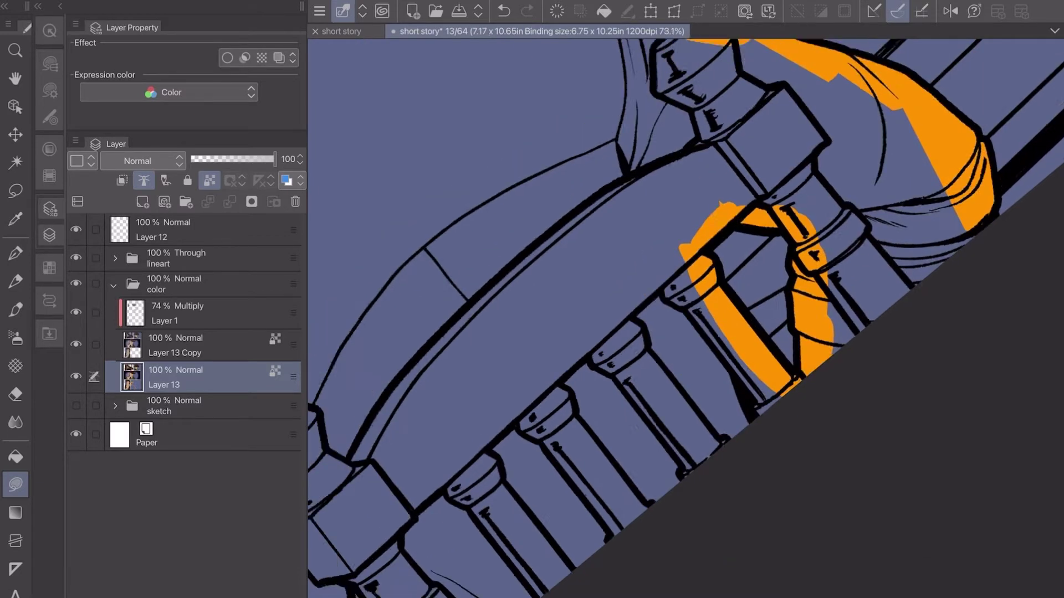
{"action": "left_click_drag", "start_coordinate": [998, 378], "coordinate": [1011, 370]}
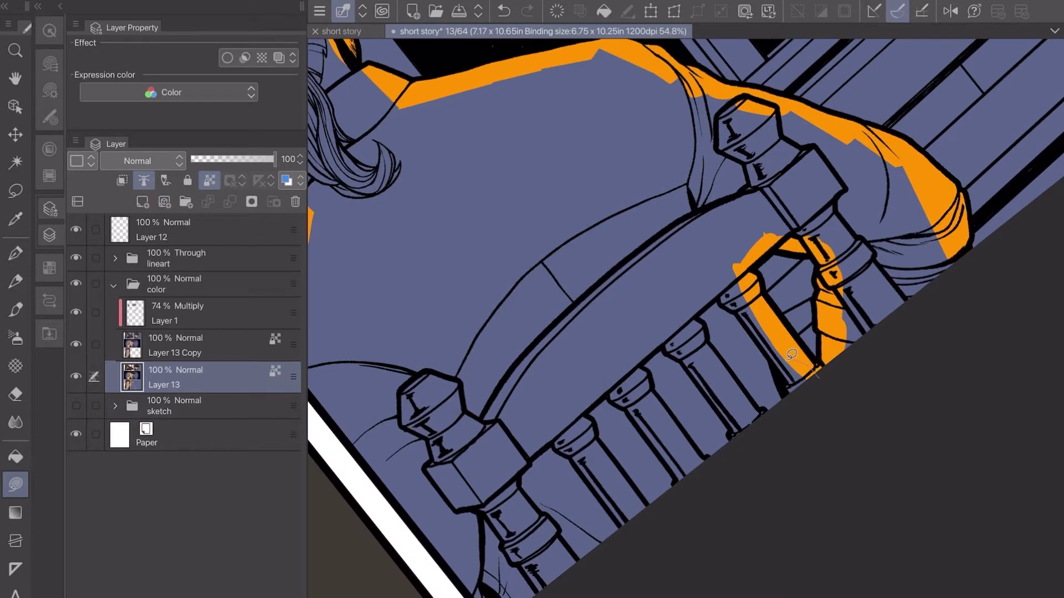
{"action": "left_click_drag", "start_coordinate": [814, 374], "coordinate": [477, 592]}
{"action": "scroll", "coordinate": [686, 317], "scroll_direction": "down", "scroll_amount": 2}
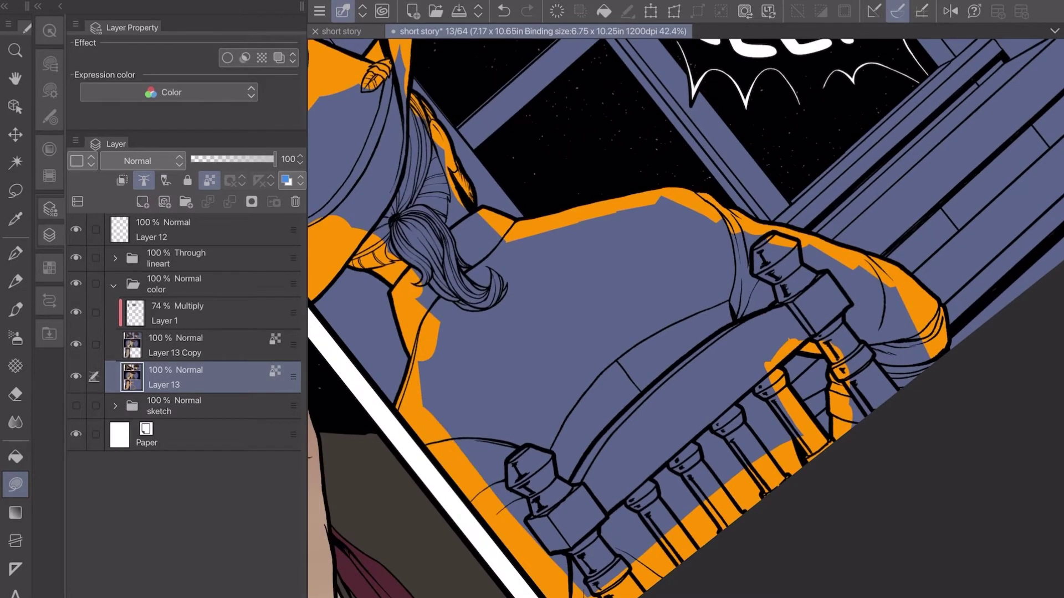
{"action": "scroll", "coordinate": [686, 317], "scroll_direction": "down", "scroll_amount": 3}
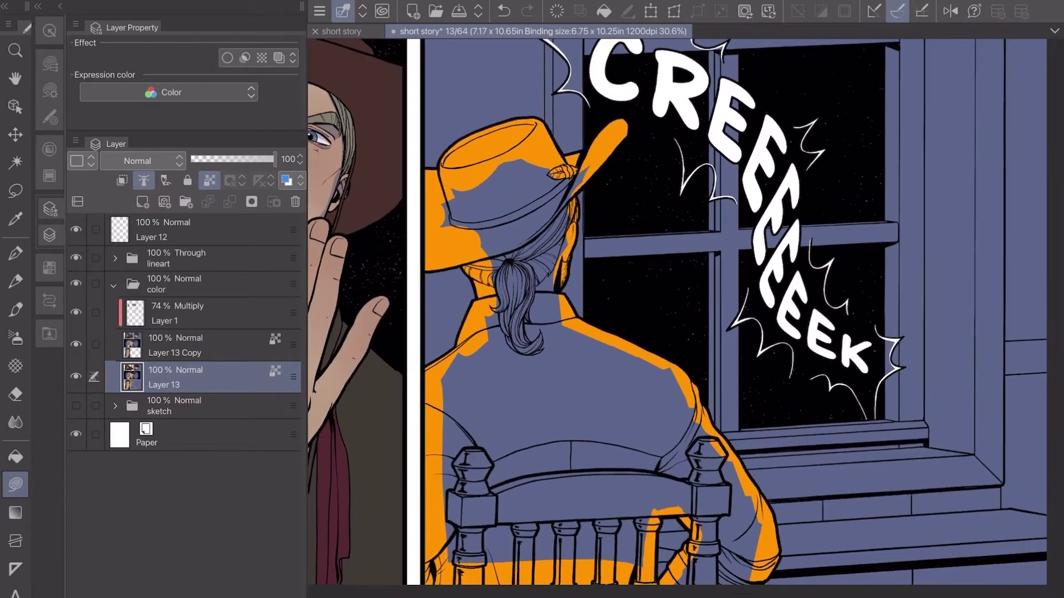
- Flood the figure's purple area on Layer 13 with orange using the Fill tool
{"action": "key", "text": "g"}
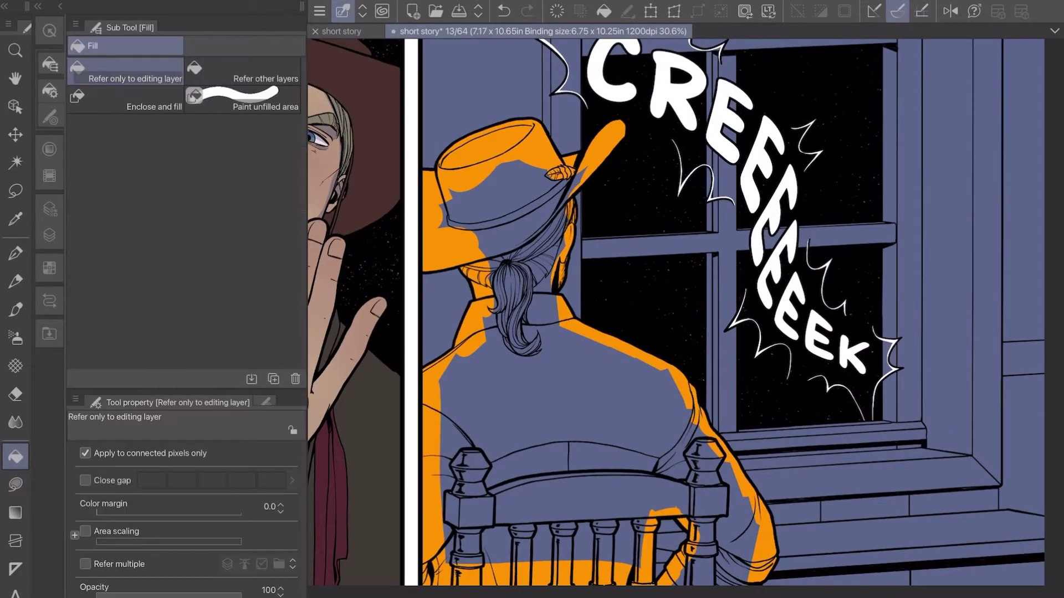
{"action": "left_click", "coordinate": [582, 360]}
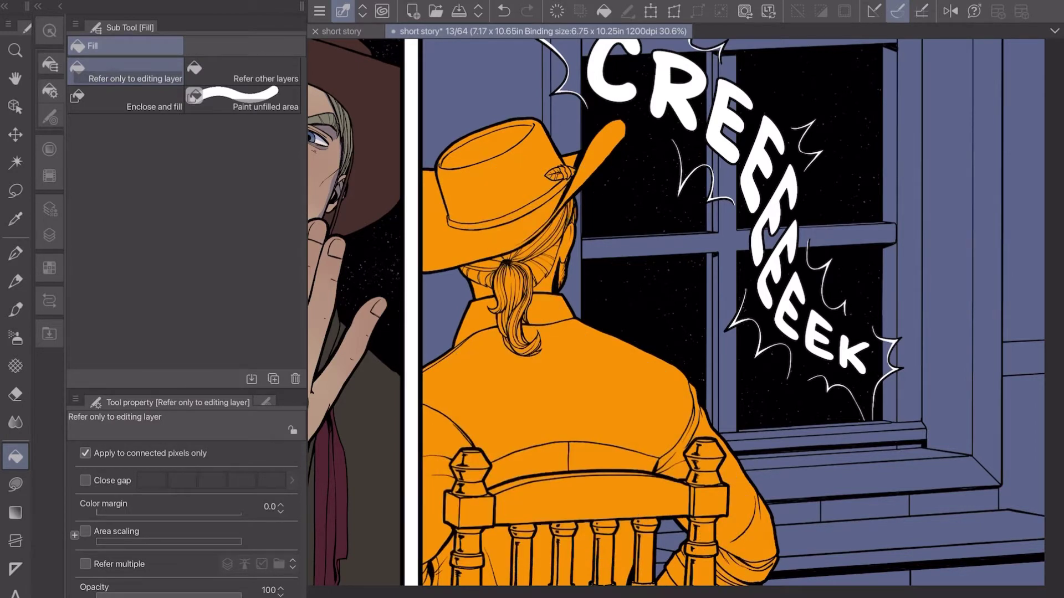
- Set the paint colour to yellow-green B4FF00 for freehand lasso filling
{"action": "key", "text": "u"}
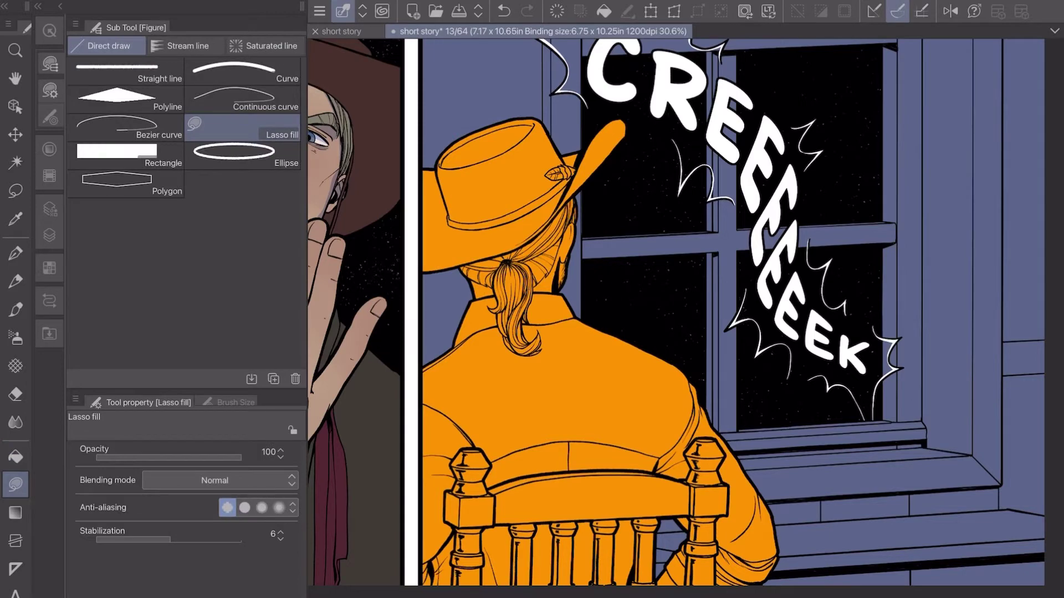
{"action": "scroll", "coordinate": [647, 311], "scroll_direction": "up", "scroll_amount": 3}
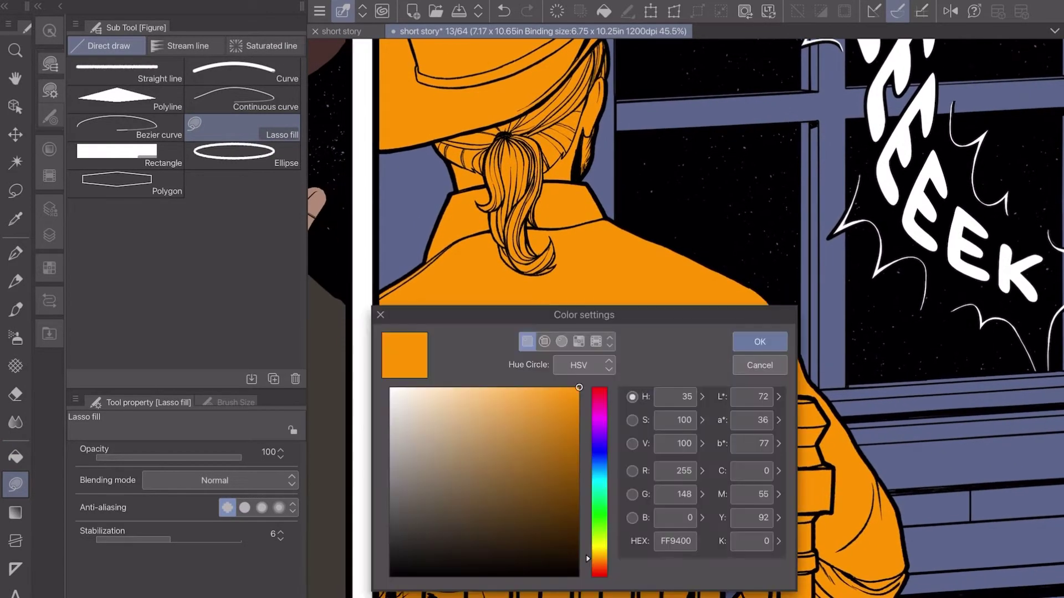
{"action": "left_click", "coordinate": [599, 536]}
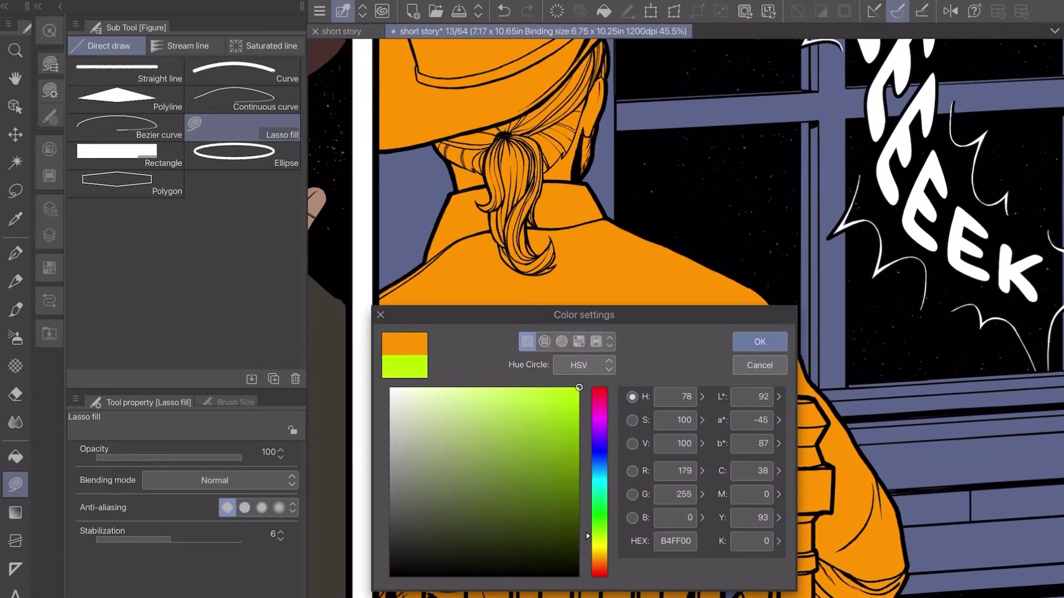
{"action": "key", "text": "Return"}
{"action": "scroll", "coordinate": [685, 318], "scroll_direction": "up", "scroll_amount": 5}
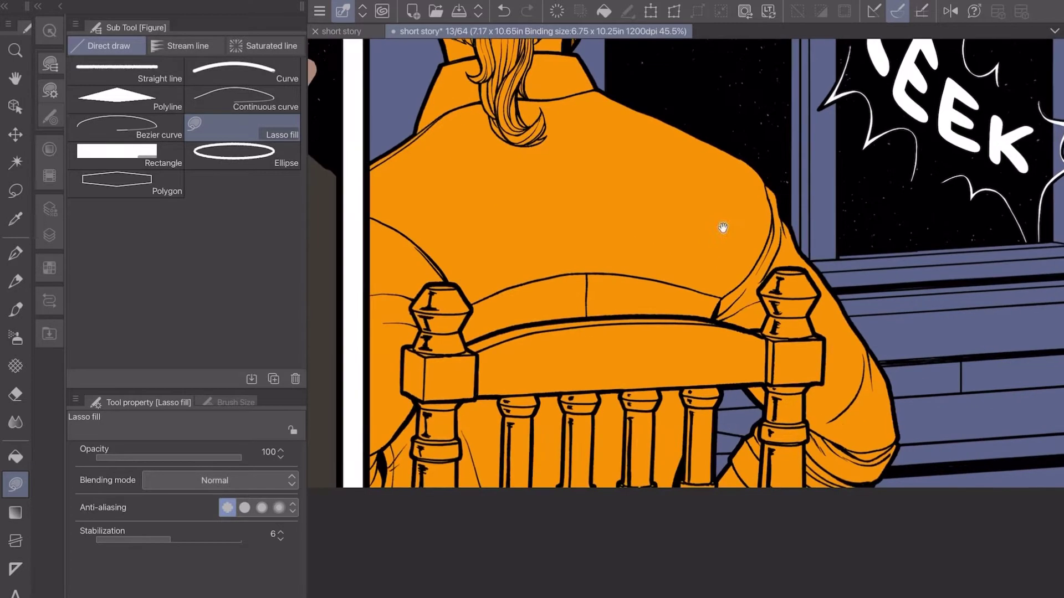
- Select the orange-filled figure area by colour, then return to lasso fill
{"action": "key", "text": "w"}
{"action": "scroll", "coordinate": [625, 492], "scroll_direction": "up", "scroll_amount": 8}
{"action": "left_click", "coordinate": [522, 426]}
{"action": "key", "text": "u"}
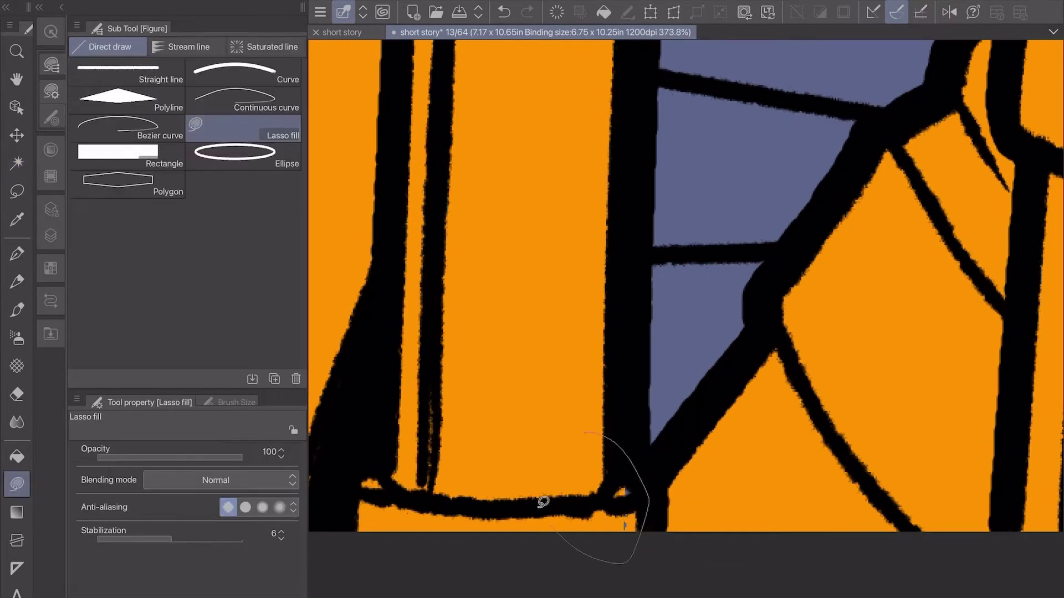
{"action": "scroll", "coordinate": [522, 426], "scroll_direction": "down", "scroll_amount": 12}
{"action": "key", "text": "w"}
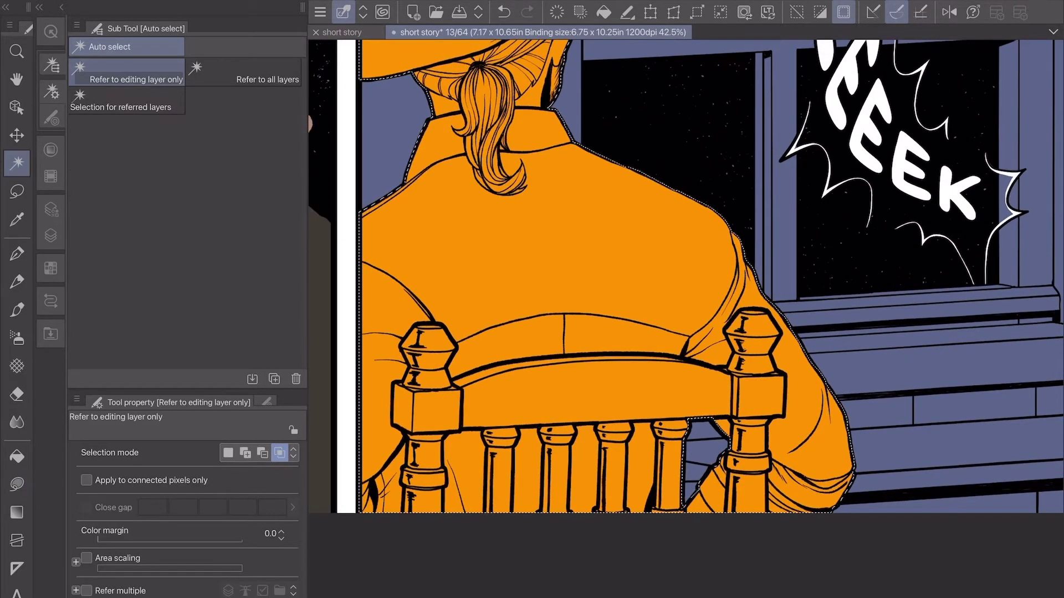
{"action": "scroll", "coordinate": [685, 318], "scroll_direction": "up", "scroll_amount": 3}
{"action": "key", "text": "u"}
{"action": "scroll", "coordinate": [753, 475], "scroll_direction": "up", "scroll_amount": 7}
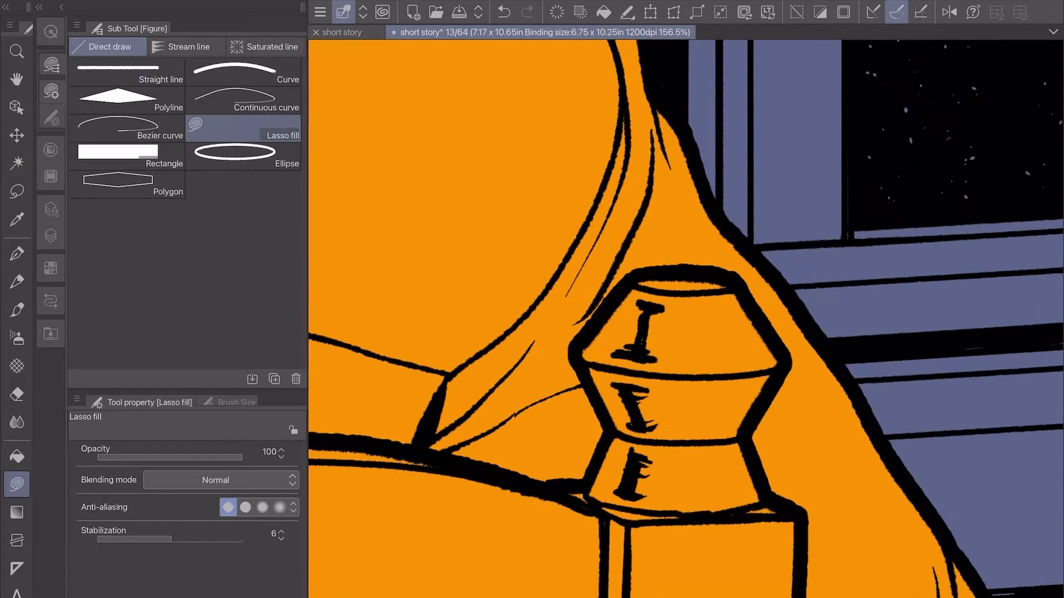
- Lasso-fill the chair post's facets, strips and bolt band in lime green
{"action": "left_click_drag", "start_coordinate": [642, 297], "coordinate": [640, 427]}
{"action": "mouse_move", "coordinate": [729, 342]}
{"action": "left_mouse_down"}
{"action": "mouse_move", "coordinate": [739, 258]}
{"action": "mouse_move", "coordinate": [681, 363]}
{"action": "left_mouse_up"}
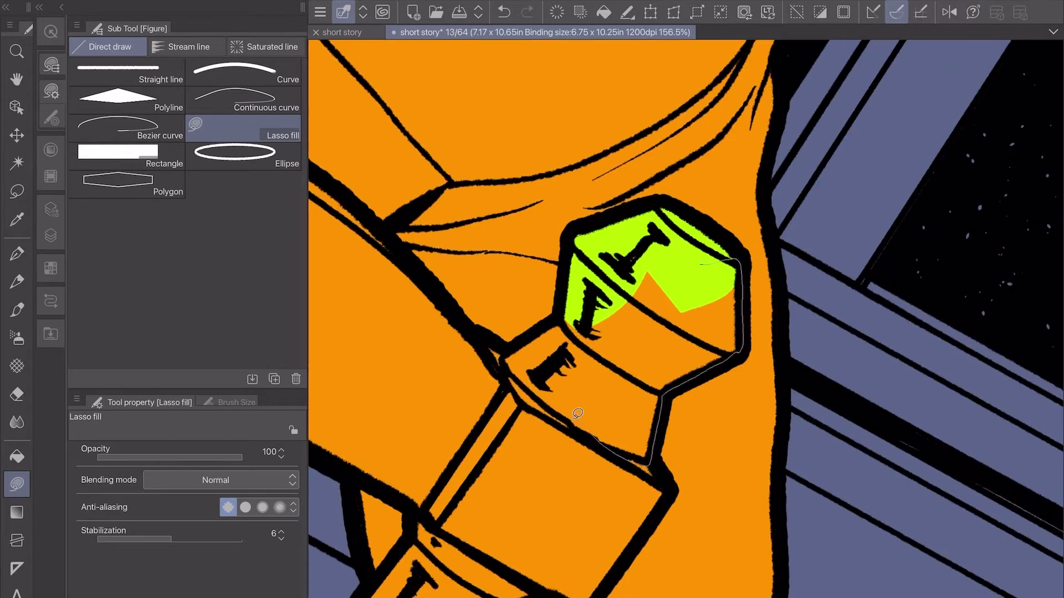
{"action": "left_click_drag", "start_coordinate": [736, 244], "coordinate": [726, 252]}
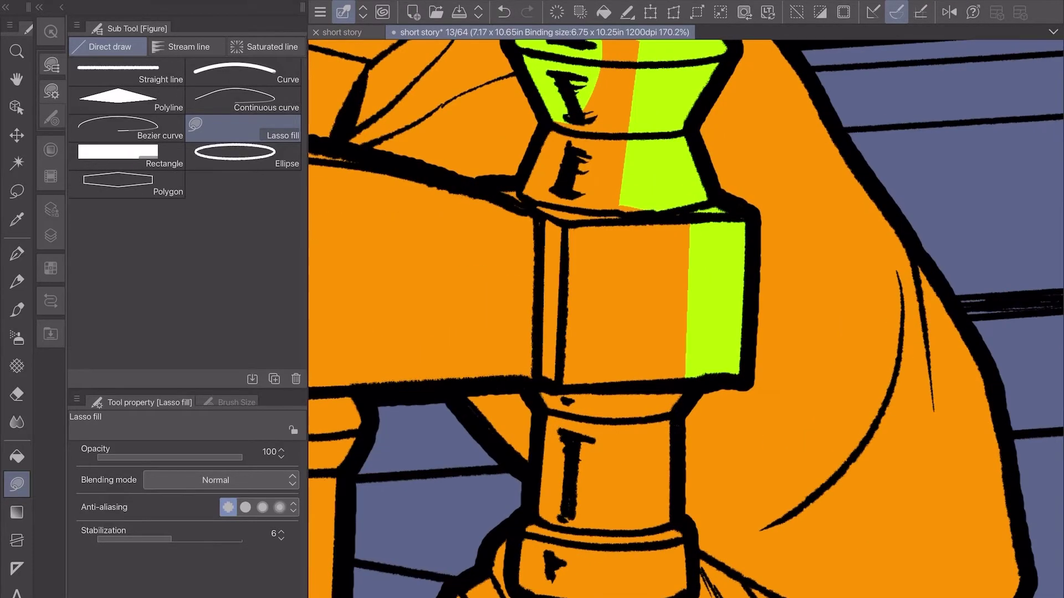
{"action": "mouse_move", "coordinate": [687, 382]}
{"action": "left_mouse_down"}
{"action": "mouse_move", "coordinate": [629, 524]}
{"action": "mouse_move", "coordinate": [659, 222]}
{"action": "left_mouse_up"}
{"action": "left_click_drag", "start_coordinate": [626, 388], "coordinate": [554, 382]}
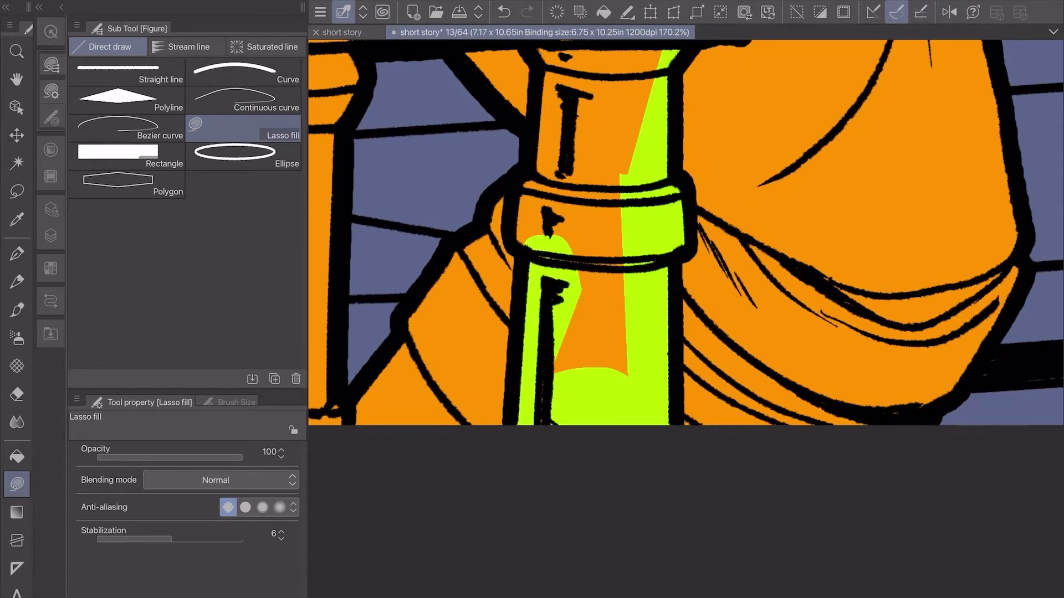
{"action": "left_click_drag", "start_coordinate": [638, 277], "coordinate": [671, 416]}
{"action": "mouse_move", "coordinate": [568, 409]}
{"action": "left_mouse_down"}
{"action": "mouse_move", "coordinate": [558, 317]}
{"action": "mouse_move", "coordinate": [613, 335]}
{"action": "left_mouse_up"}
{"action": "left_click_drag", "start_coordinate": [638, 277], "coordinate": [637, 432]}
{"action": "left_click_drag", "start_coordinate": [574, 396], "coordinate": [609, 382]}
{"action": "left_click_drag", "start_coordinate": [637, 277], "coordinate": [637, 166]}
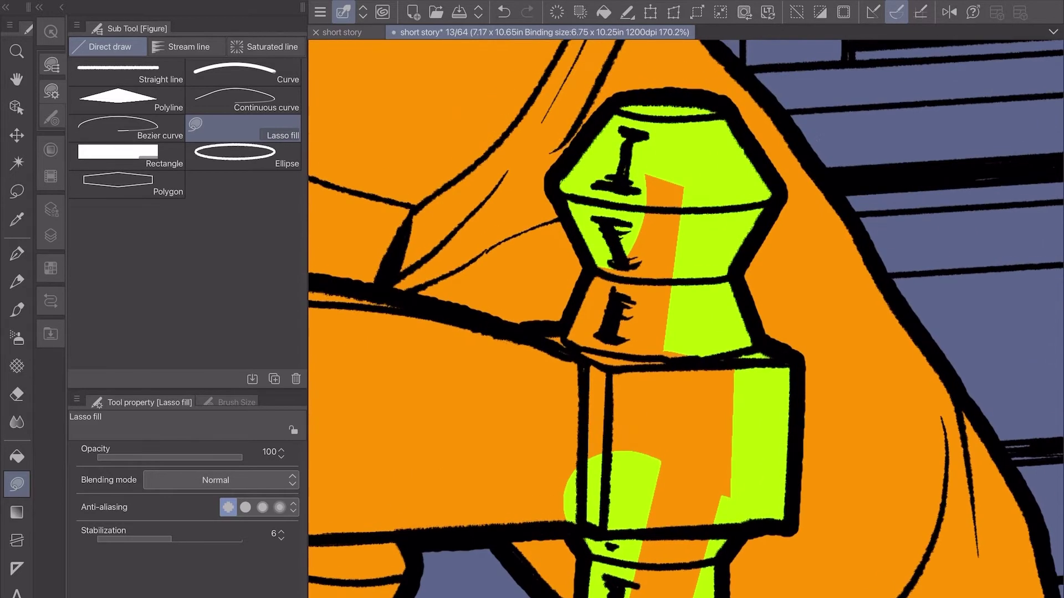
{"action": "left_click_drag", "start_coordinate": [560, 332], "coordinate": [720, 277]}
{"action": "scroll", "coordinate": [665, 333], "scroll_direction": "up", "scroll_amount": 2}
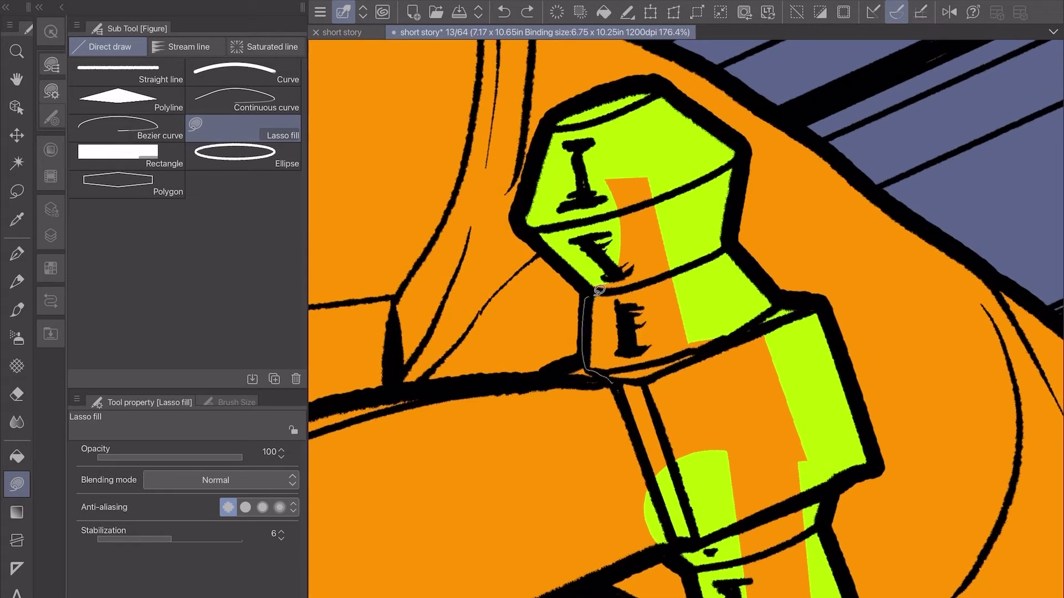
{"action": "left_click_drag", "start_coordinate": [590, 297], "coordinate": [616, 368]}
{"action": "left_click_drag", "start_coordinate": [548, 389], "coordinate": [614, 414]}
{"action": "left_click_drag", "start_coordinate": [665, 333], "coordinate": [748, 250]}
{"action": "scroll", "coordinate": [665, 333], "scroll_direction": "down", "scroll_amount": 2}
{"action": "left_click_drag", "start_coordinate": [688, 296], "coordinate": [654, 432]}
- Lasso-fill the balusters and the gaps above the rail in lime green
{"action": "left_click_drag", "start_coordinate": [665, 333], "coordinate": [721, 277]}
{"action": "scroll", "coordinate": [665, 333], "scroll_direction": "down", "scroll_amount": 1}
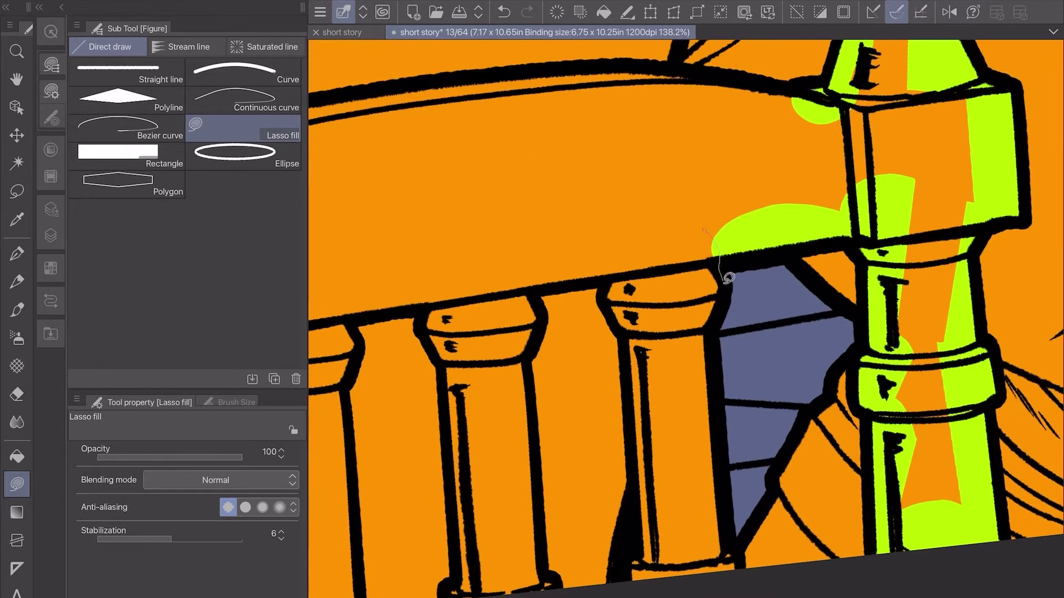
{"action": "mouse_move", "coordinate": [671, 222]}
{"action": "left_mouse_down"}
{"action": "mouse_move", "coordinate": [709, 302]}
{"action": "mouse_move", "coordinate": [693, 577]}
{"action": "left_mouse_up"}
{"action": "mouse_move", "coordinate": [637, 549]}
{"action": "left_mouse_down"}
{"action": "mouse_move", "coordinate": [661, 391]}
{"action": "mouse_move", "coordinate": [645, 347]}
{"action": "left_mouse_up"}
{"action": "left_click_drag", "start_coordinate": [665, 332], "coordinate": [720, 277]}
{"action": "left_click_drag", "start_coordinate": [626, 413], "coordinate": [662, 360]}
{"action": "left_click_drag", "start_coordinate": [521, 360], "coordinate": [632, 321]}
{"action": "left_click_drag", "start_coordinate": [546, 383], "coordinate": [524, 421]}
{"action": "mouse_move", "coordinate": [515, 450]}
{"action": "left_mouse_down"}
{"action": "mouse_move", "coordinate": [538, 430]}
{"action": "mouse_move", "coordinate": [512, 596]}
{"action": "mouse_move", "coordinate": [554, 462]}
{"action": "left_mouse_up"}
{"action": "scroll", "coordinate": [470, 596], "scroll_direction": "down", "scroll_amount": 2}
{"action": "scroll", "coordinate": [582, 349], "scroll_direction": "up", "scroll_amount": 2}
{"action": "left_click_drag", "start_coordinate": [579, 351], "coordinate": [671, 310]}
{"action": "left_click_drag", "start_coordinate": [576, 357], "coordinate": [576, 421]}
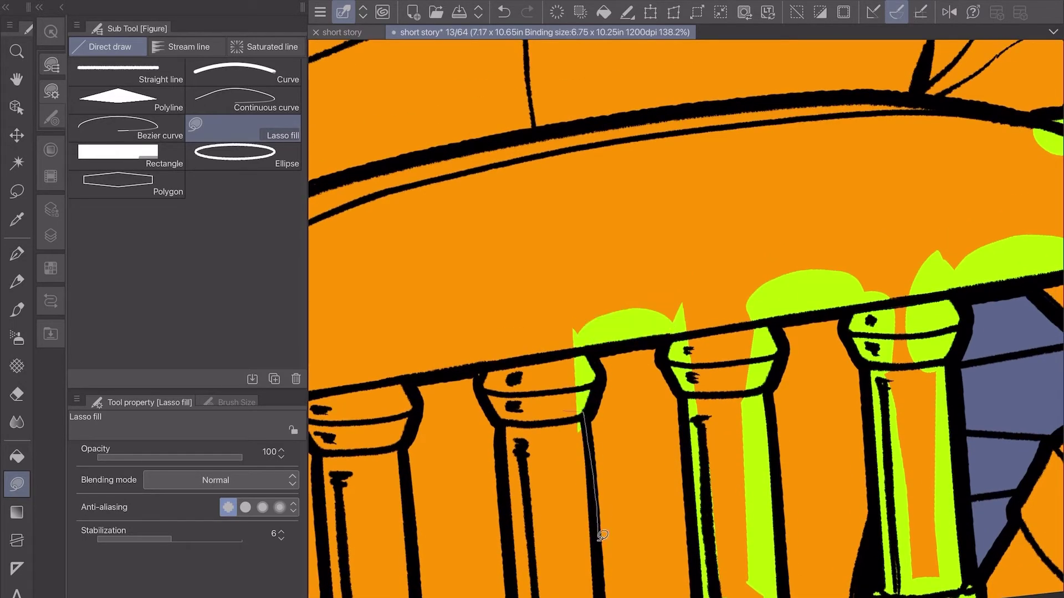
{"action": "left_click_drag", "start_coordinate": [604, 563], "coordinate": [564, 421]}
{"action": "left_click_drag", "start_coordinate": [529, 596], "coordinate": [493, 377]}
{"action": "left_click_drag", "start_coordinate": [554, 332], "coordinate": [687, 277]}
{"action": "mouse_move", "coordinate": [532, 319]}
{"action": "left_mouse_down"}
{"action": "mouse_move", "coordinate": [616, 293]}
{"action": "mouse_move", "coordinate": [546, 432]}
{"action": "mouse_move", "coordinate": [507, 405]}
{"action": "left_mouse_up"}
{"action": "left_click_drag", "start_coordinate": [463, 579], "coordinate": [438, 344]}
- Green the second baluster, the post's sides and top, and the chair's remaining orange gaps
{"action": "left_click_drag", "start_coordinate": [438, 343], "coordinate": [593, 355]}
{"action": "scroll", "coordinate": [678, 360], "scroll_direction": "up", "scroll_amount": 2}
{"action": "mouse_move", "coordinate": [642, 281]}
{"action": "left_mouse_down"}
{"action": "mouse_move", "coordinate": [632, 349]}
{"action": "mouse_move", "coordinate": [646, 502]}
{"action": "mouse_move", "coordinate": [560, 587]}
{"action": "left_mouse_up"}
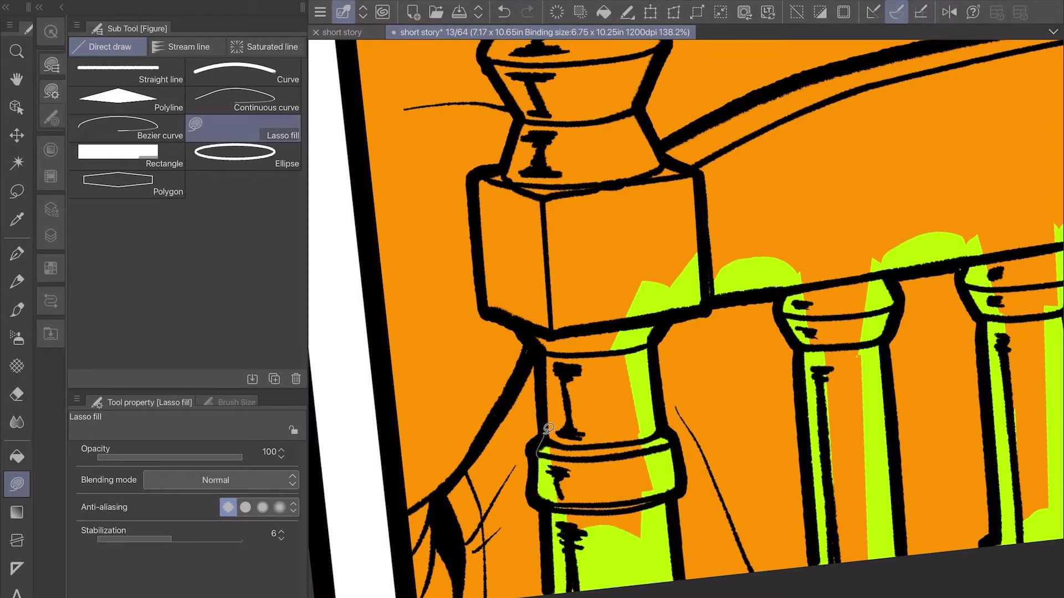
{"action": "mouse_move", "coordinate": [543, 396]}
{"action": "left_mouse_down"}
{"action": "mouse_move", "coordinate": [533, 333]}
{"action": "mouse_move", "coordinate": [476, 179]}
{"action": "left_mouse_up"}
{"action": "left_click_drag", "start_coordinate": [475, 179], "coordinate": [443, 455]}
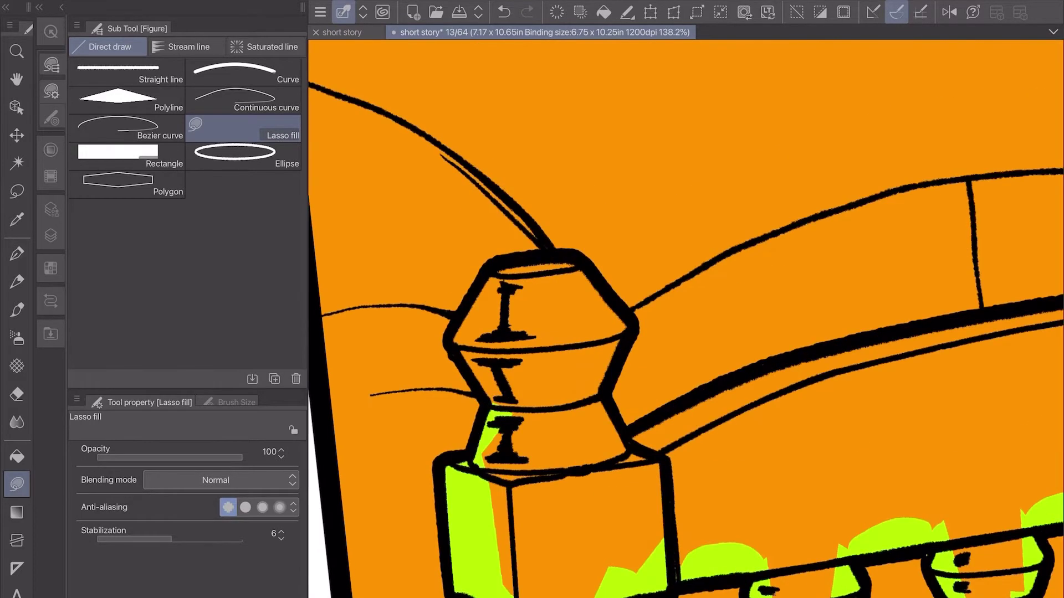
{"action": "mouse_move", "coordinate": [507, 401]}
{"action": "left_mouse_down"}
{"action": "mouse_move", "coordinate": [501, 272]}
{"action": "mouse_move", "coordinate": [632, 321]}
{"action": "mouse_move", "coordinate": [637, 447]}
{"action": "mouse_move", "coordinate": [669, 559]}
{"action": "mouse_move", "coordinate": [633, 570]}
{"action": "left_mouse_up"}
{"action": "scroll", "coordinate": [633, 570], "scroll_direction": "down", "scroll_amount": 5}
{"action": "scroll", "coordinate": [685, 318], "scroll_direction": "up", "scroll_amount": 4}
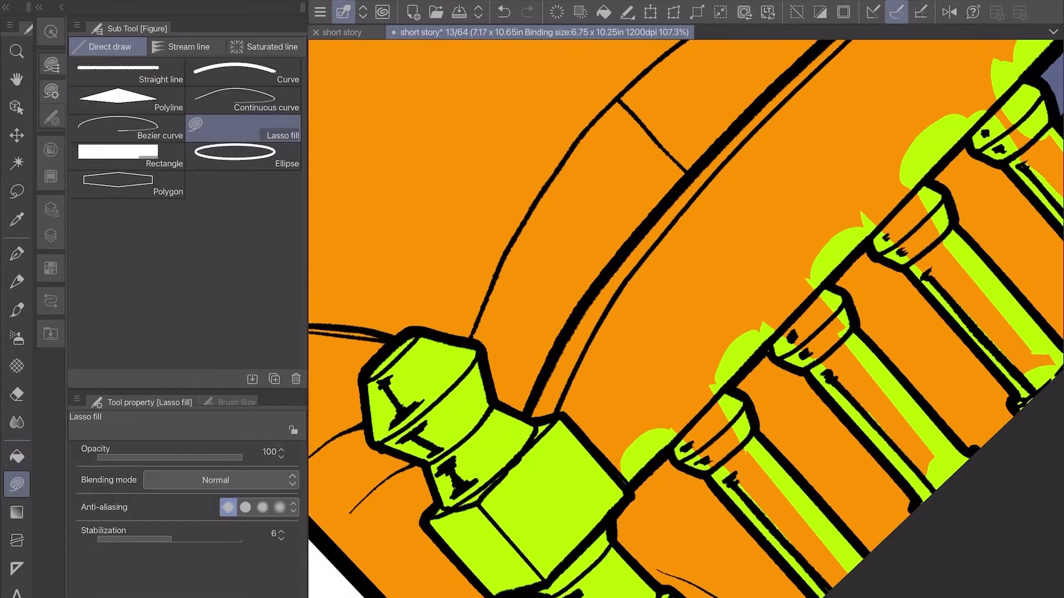
{"action": "scroll", "coordinate": [685, 318], "scroll_direction": "up", "scroll_amount": 2}
{"action": "mouse_move", "coordinate": [552, 394]}
{"action": "left_mouse_down"}
{"action": "mouse_move", "coordinate": [715, 233]}
{"action": "mouse_move", "coordinate": [920, 100]}
{"action": "left_mouse_up"}
{"action": "scroll", "coordinate": [685, 319], "scroll_direction": "up", "scroll_amount": 3}
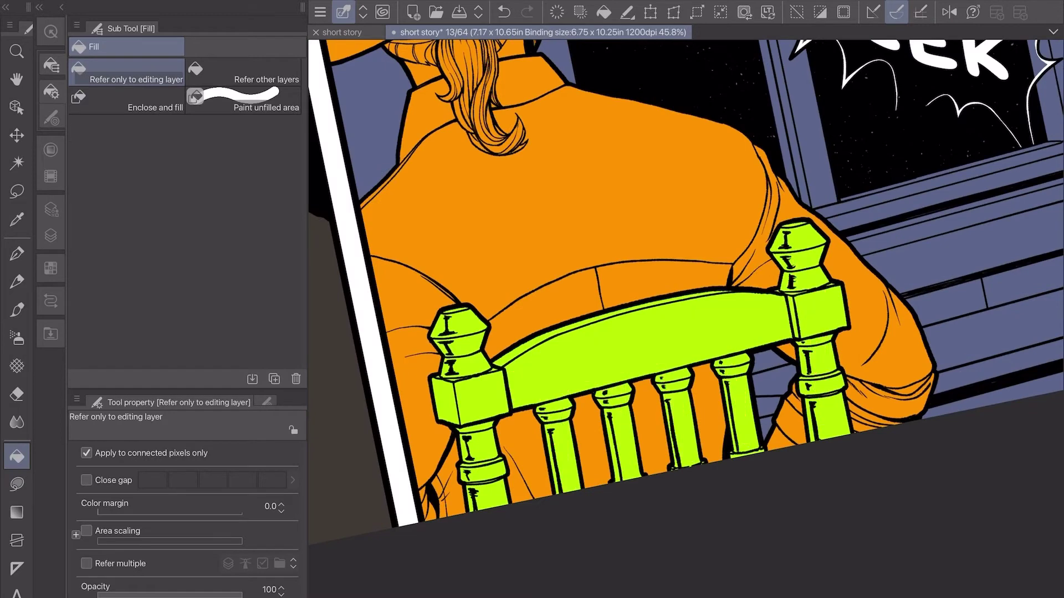
{"action": "left_click_drag", "start_coordinate": [777, 275], "coordinate": [824, 323]}
{"action": "scroll", "coordinate": [824, 322], "scroll_direction": "up", "scroll_amount": 3}
{"action": "scroll", "coordinate": [824, 323], "scroll_direction": "down", "scroll_amount": 2}
- Switch to Polyline fill with bright green #29FF00 as the colour
{"action": "key", "text": "w"}
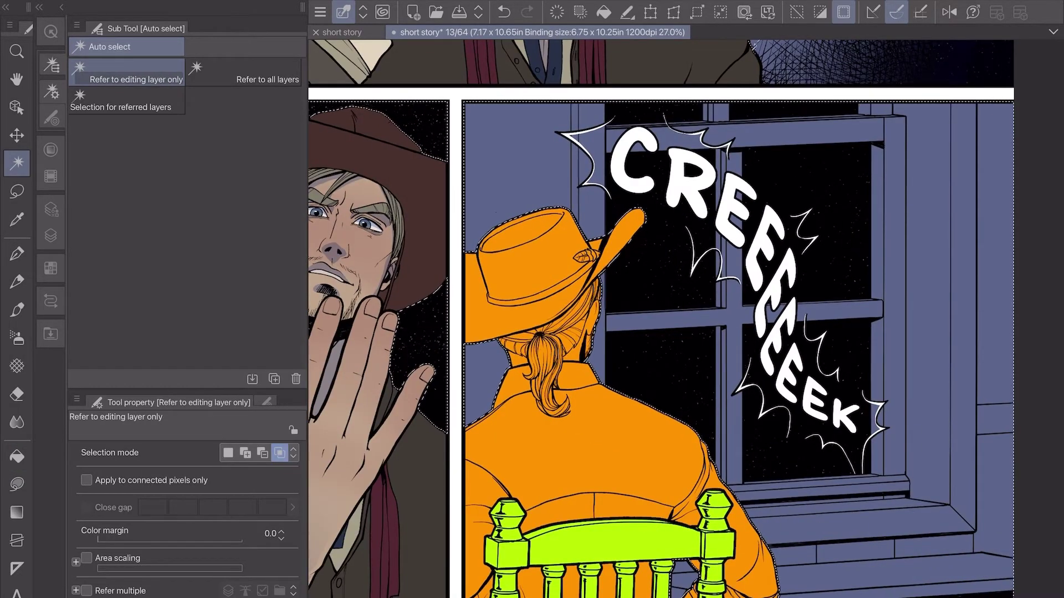
{"action": "key", "text": "u"}
{"action": "left_click", "coordinate": [127, 100]}
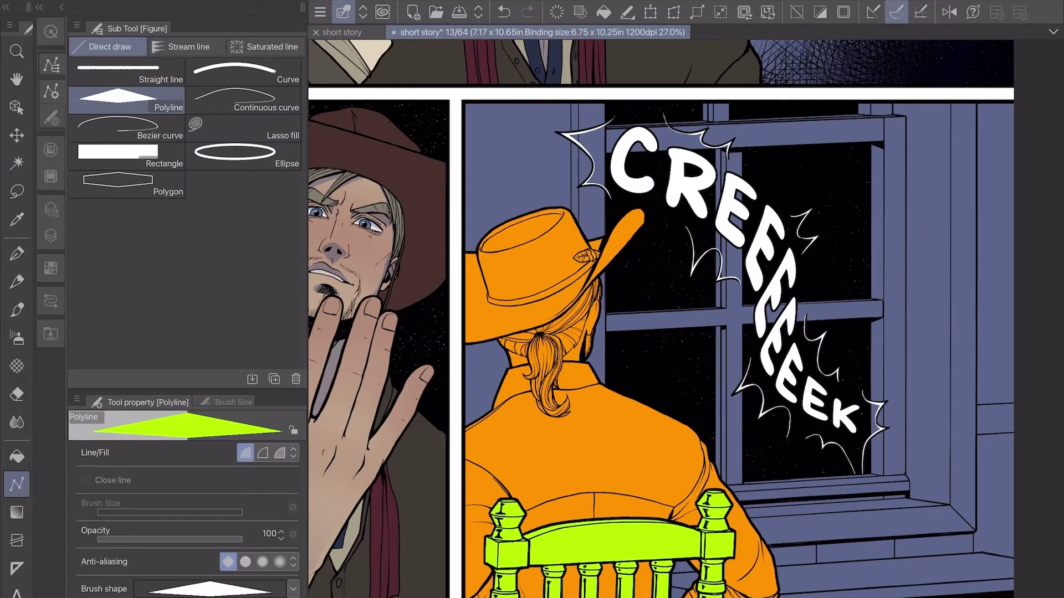
{"action": "scroll", "coordinate": [688, 319], "scroll_direction": "up", "scroll_amount": 3}
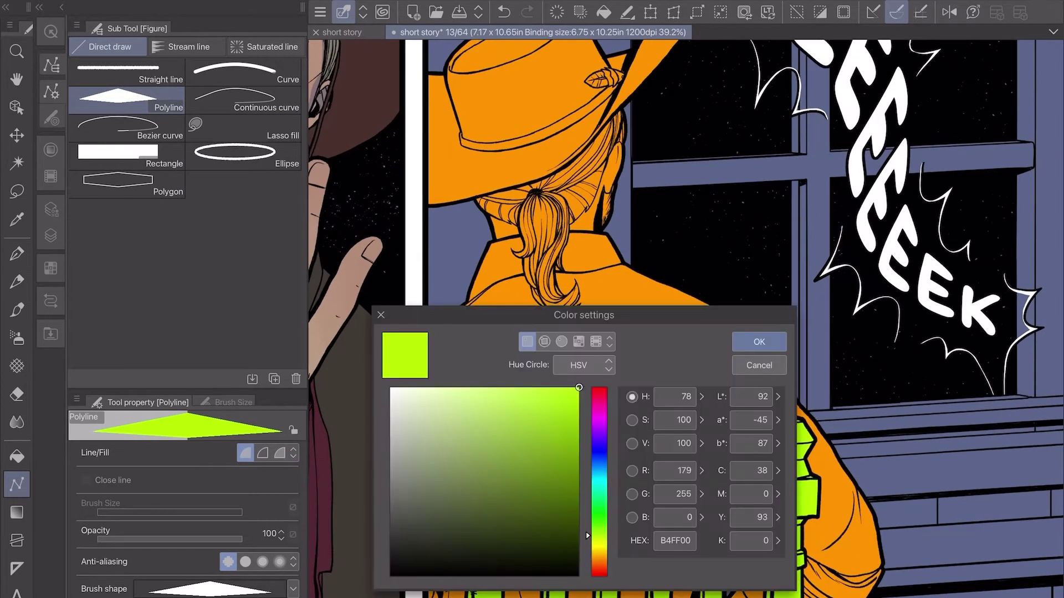
{"action": "left_click_drag", "start_coordinate": [599, 536], "coordinate": [599, 519]}
{"action": "key", "text": "Return"}
{"action": "scroll", "coordinate": [670, 277], "scroll_direction": "up", "scroll_amount": 5}
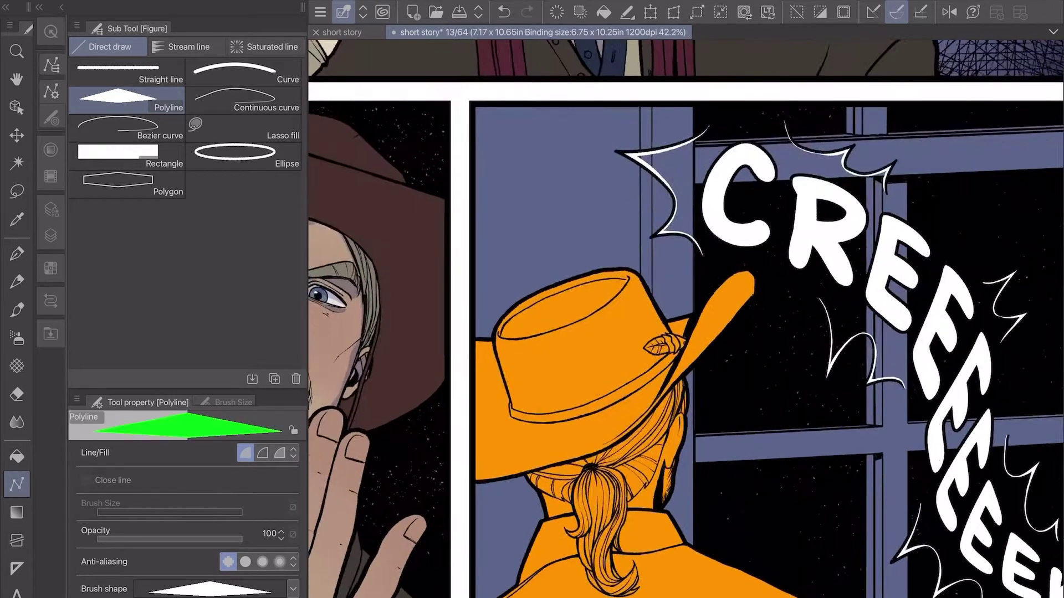
- Fill the wall beside the window with a green polygon, then select the black window areas
{"action": "left_click", "coordinate": [671, 201]}
{"action": "scroll", "coordinate": [662, 561], "scroll_direction": "down", "scroll_amount": 5}
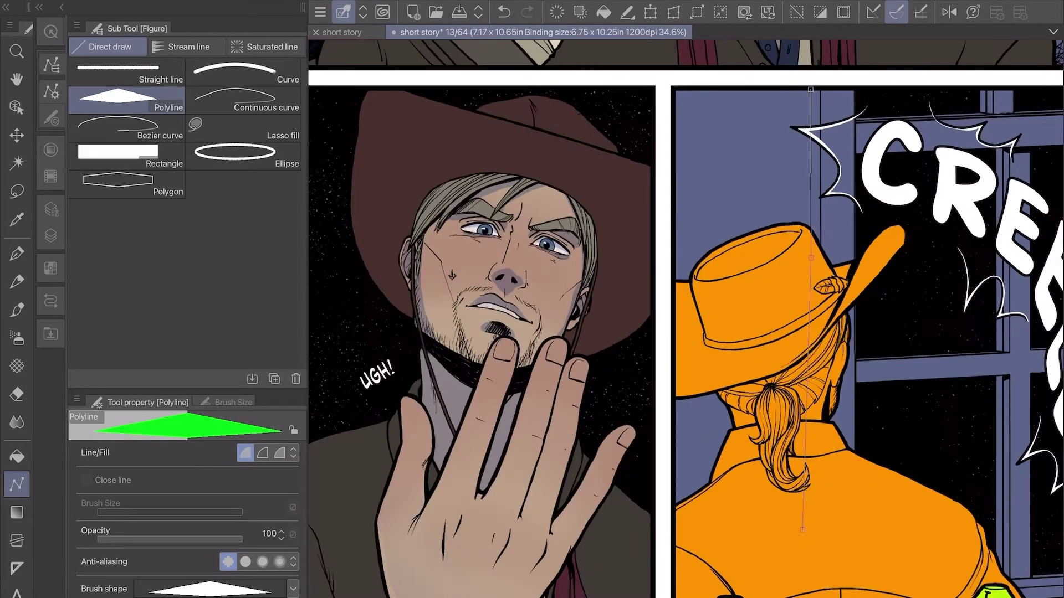
{"action": "scroll", "coordinate": [662, 560], "scroll_direction": "up", "scroll_amount": 3}
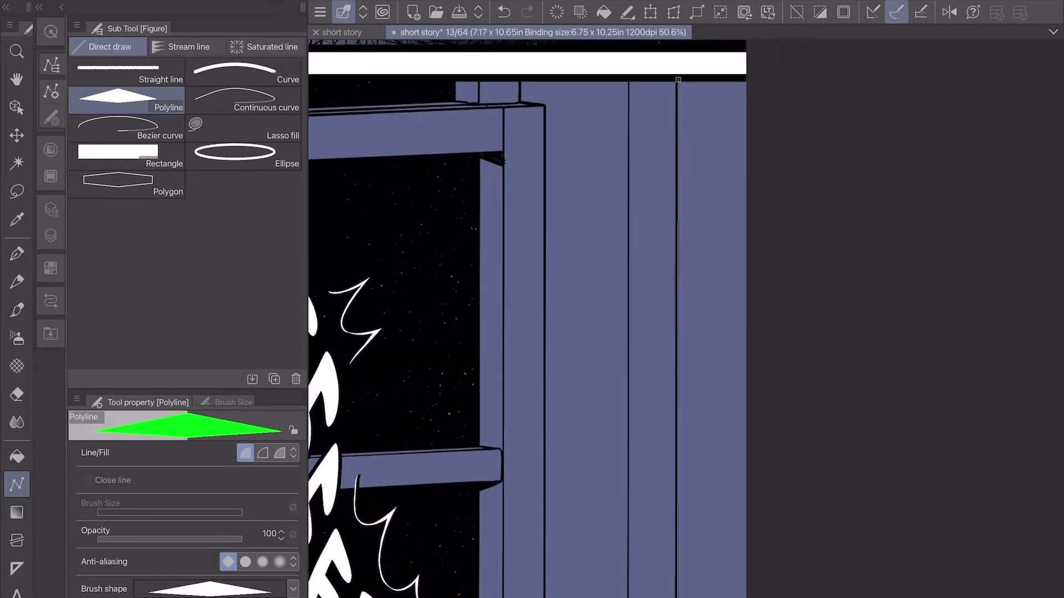
{"action": "scroll", "coordinate": [662, 561], "scroll_direction": "up", "scroll_amount": 4}
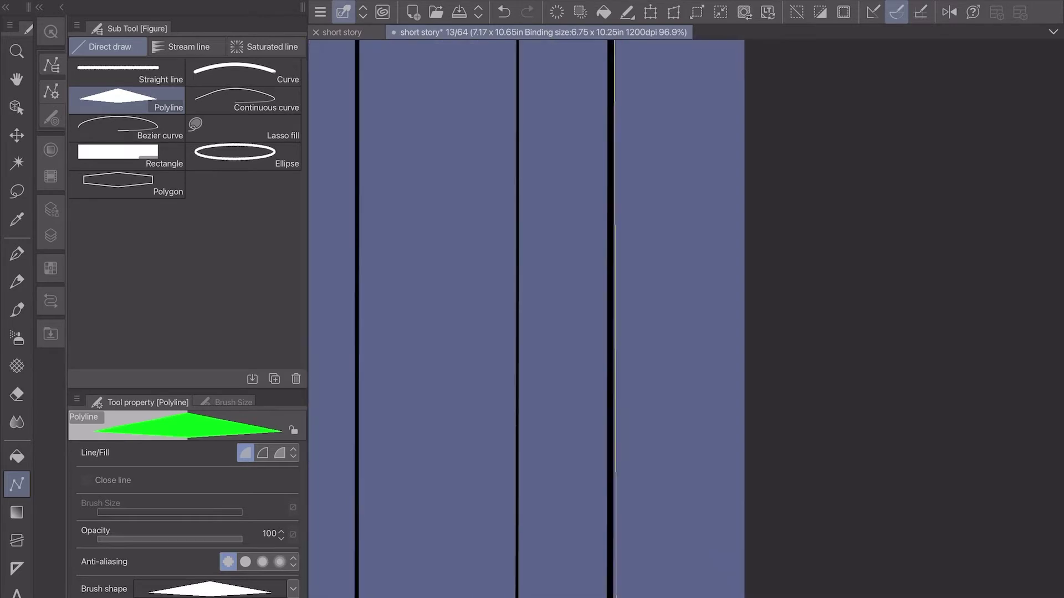
{"action": "scroll", "coordinate": [662, 560], "scroll_direction": "down", "scroll_amount": 4}
{"action": "key", "text": "Escape"}
{"action": "scroll", "coordinate": [662, 561], "scroll_direction": "down", "scroll_amount": 3}
{"action": "scroll", "coordinate": [662, 561], "scroll_direction": "up", "scroll_amount": 1}
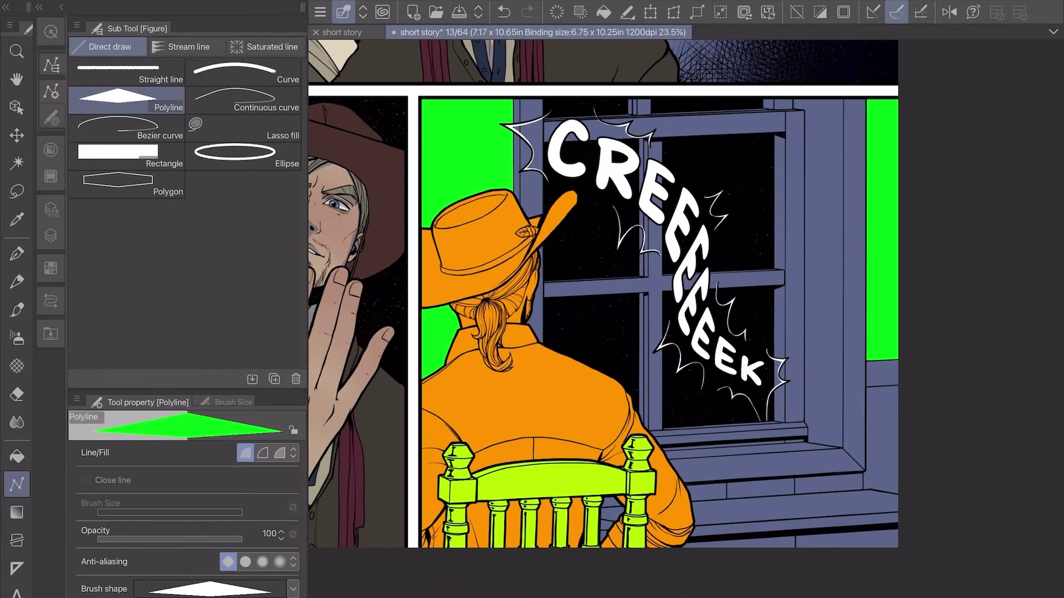
{"action": "key", "text": "w"}
{"action": "left_click", "coordinate": [599, 266]}
- Clear the selection, restore the previous one, and return to Polyline fill
{"action": "key", "text": "ctrl+d"}
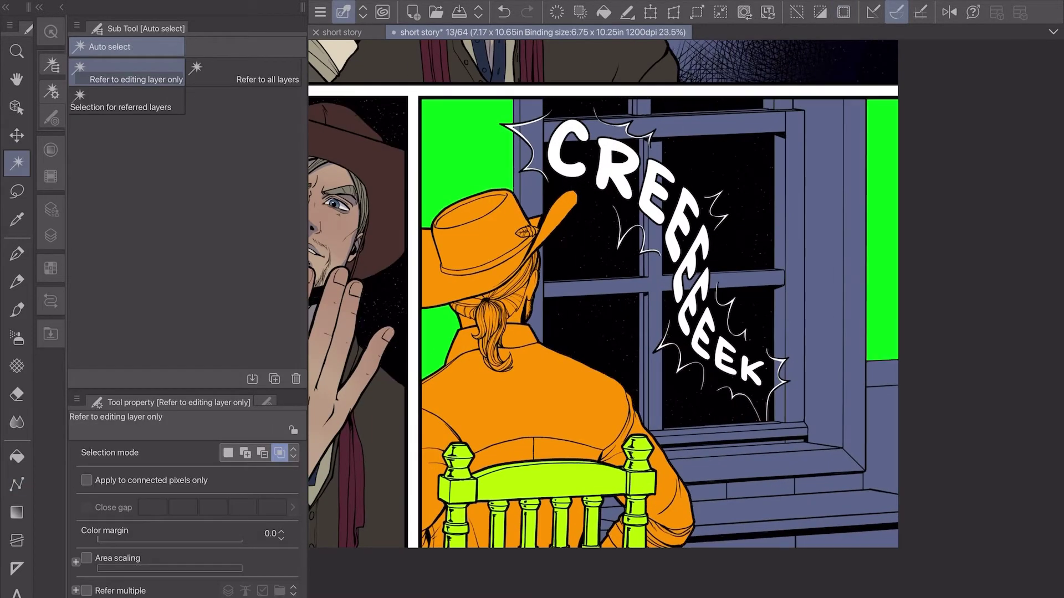
{"action": "key", "text": "m"}
{"action": "scroll", "coordinate": [604, 316], "scroll_direction": "down", "scroll_amount": 2}
{"action": "key", "text": "ctrl+shift+d"}
{"action": "scroll", "coordinate": [604, 316], "scroll_direction": "up", "scroll_amount": 3}
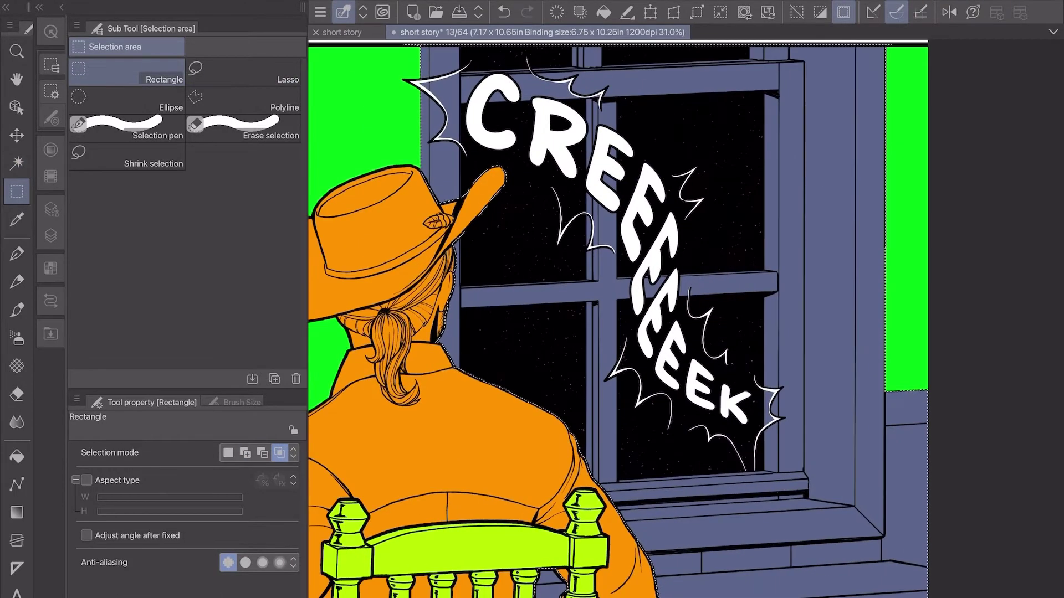
{"action": "key", "text": "u"}
{"action": "key", "text": "Escape"}
{"action": "scroll", "coordinate": [973, 501], "scroll_direction": "up", "scroll_amount": 4}
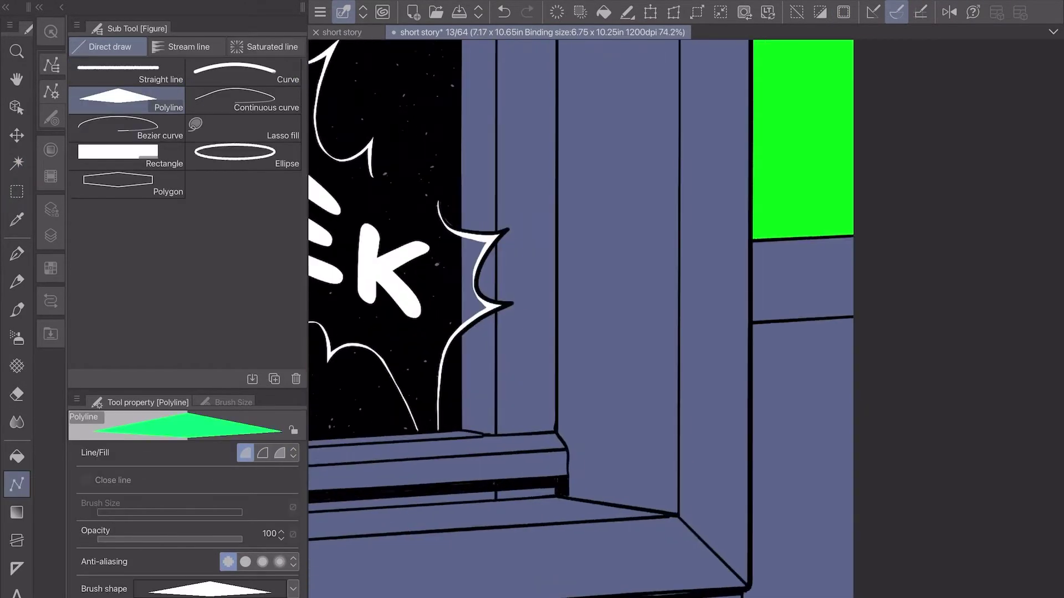
{"action": "scroll", "coordinate": [686, 318], "scroll_direction": "down", "scroll_amount": 1}
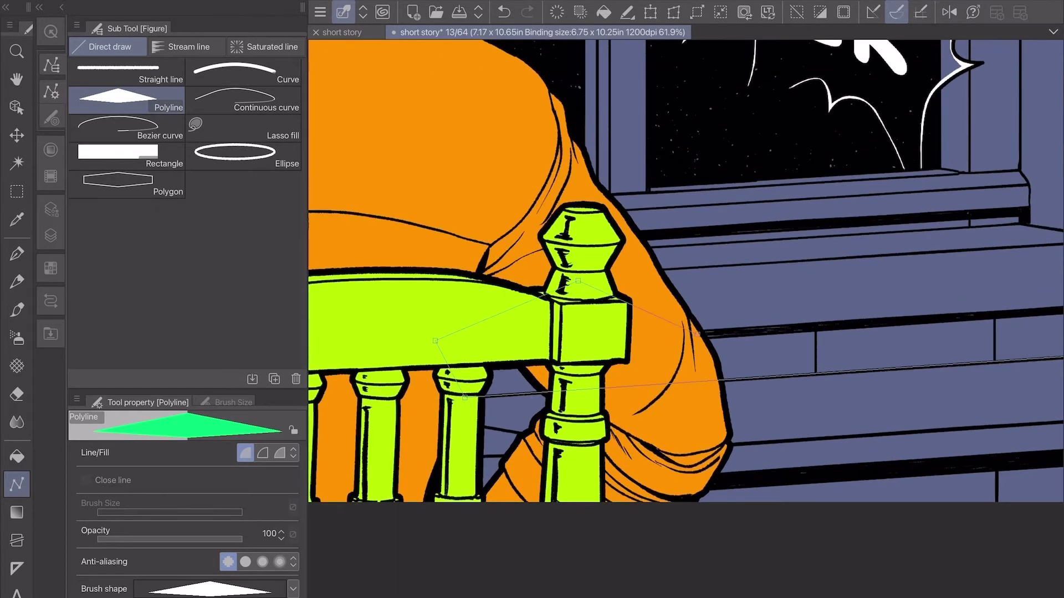
{"action": "scroll", "coordinate": [881, 111], "scroll_direction": "down", "scroll_amount": 2}
{"action": "scroll", "coordinate": [881, 111], "scroll_direction": "up", "scroll_amount": 1}
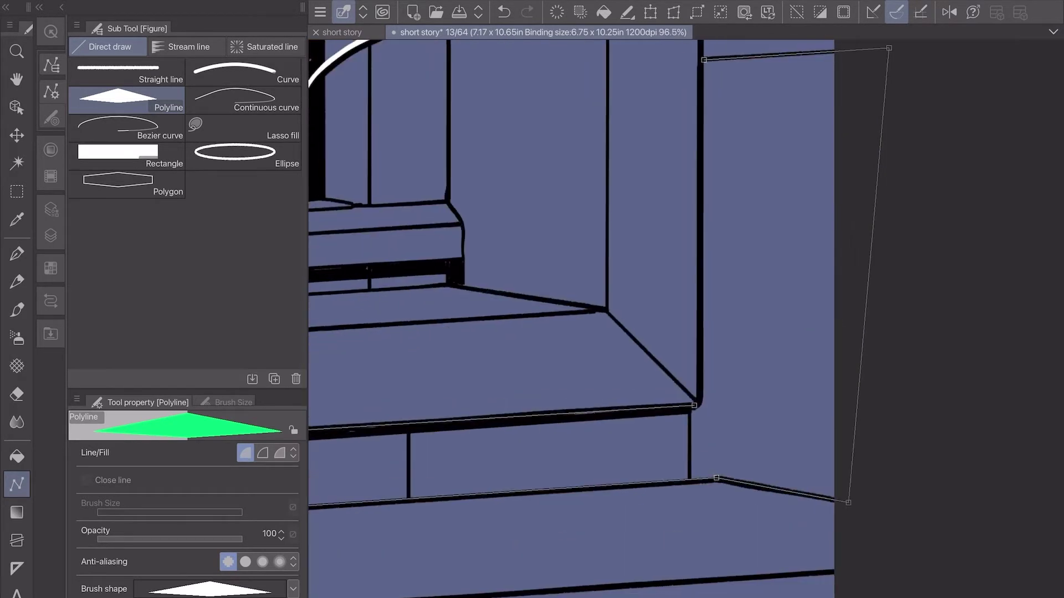
{"action": "scroll", "coordinate": [881, 110], "scroll_direction": "down", "scroll_amount": 3}
- Select the wall by colour, fill the right-hand wall strip with mint, and save
{"action": "key", "text": "w"}
{"action": "scroll", "coordinate": [554, 277], "scroll_direction": "up", "scroll_amount": 1}
{"action": "left_click", "coordinate": [709, 222]}
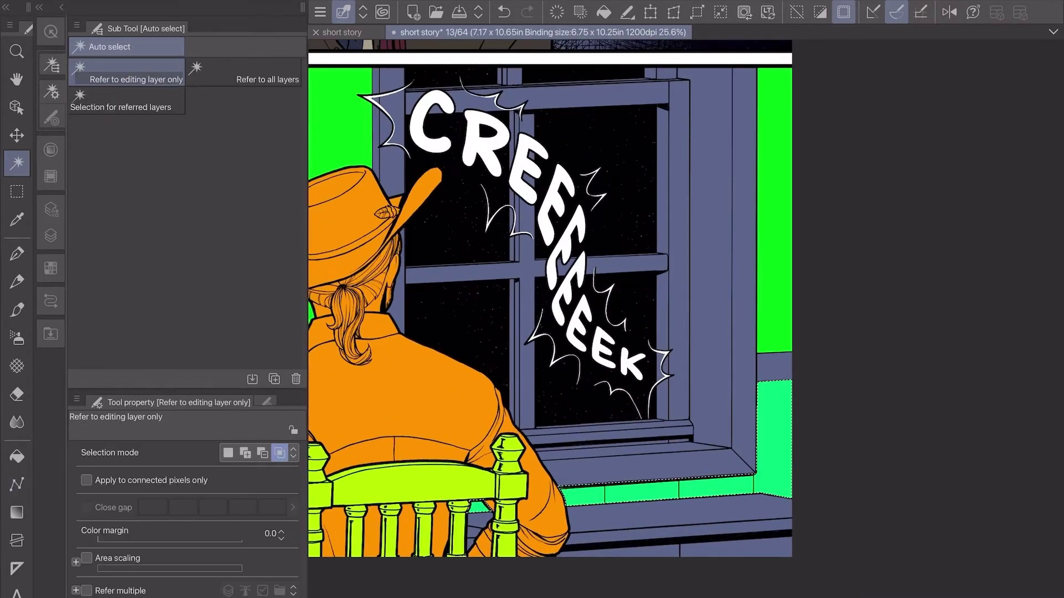
{"action": "key", "text": "u"}
{"action": "key", "text": "Return"}
{"action": "scroll", "coordinate": [554, 299], "scroll_direction": "up", "scroll_amount": 5}
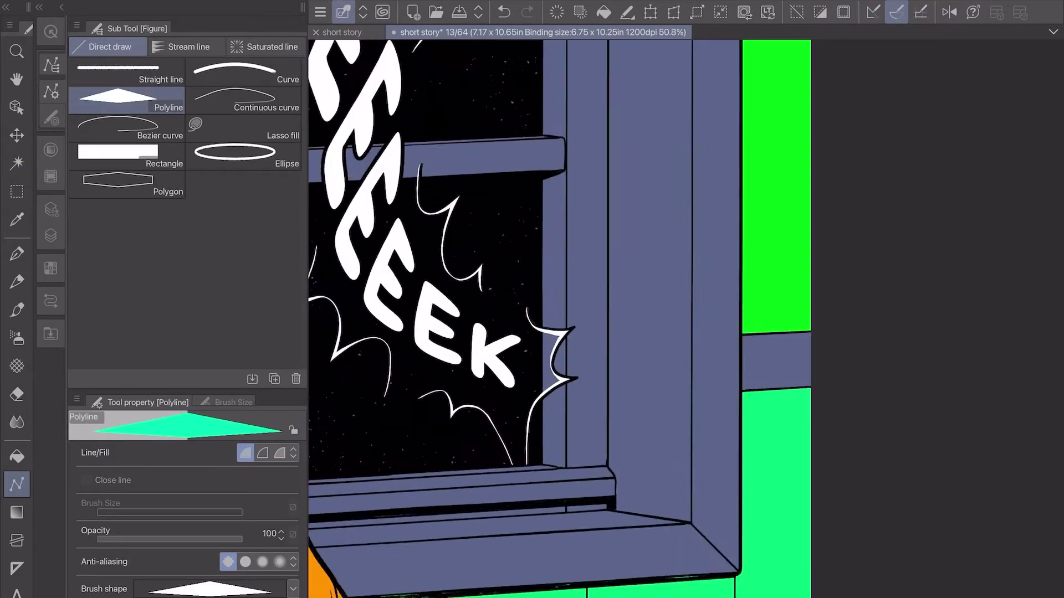
{"action": "double_click", "coordinate": [851, 432]}
{"action": "scroll", "coordinate": [580, 300], "scroll_direction": "down", "scroll_amount": 6}
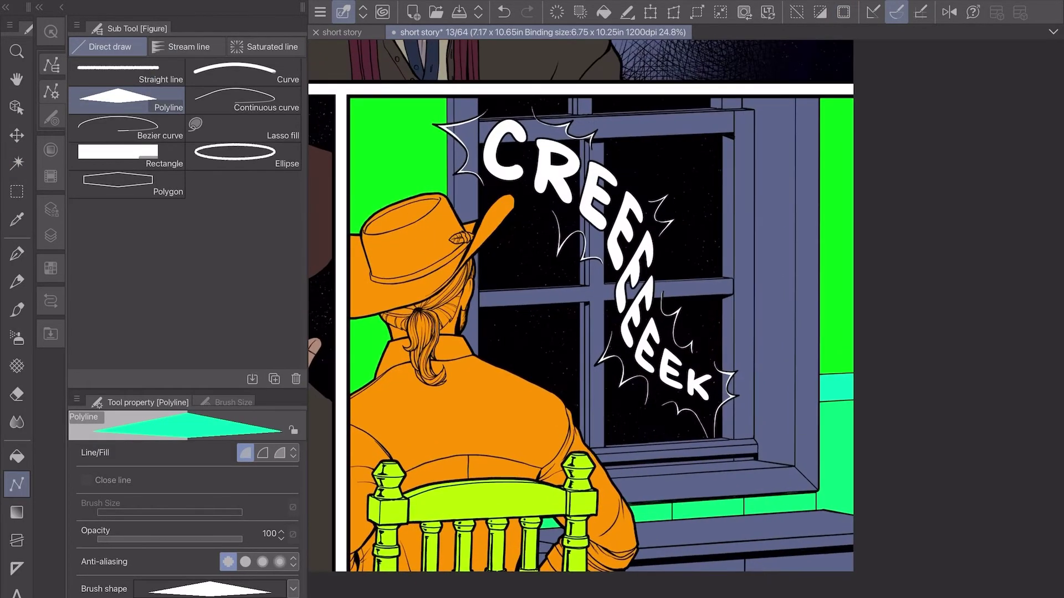
{"action": "key", "text": "ctrl+s"}
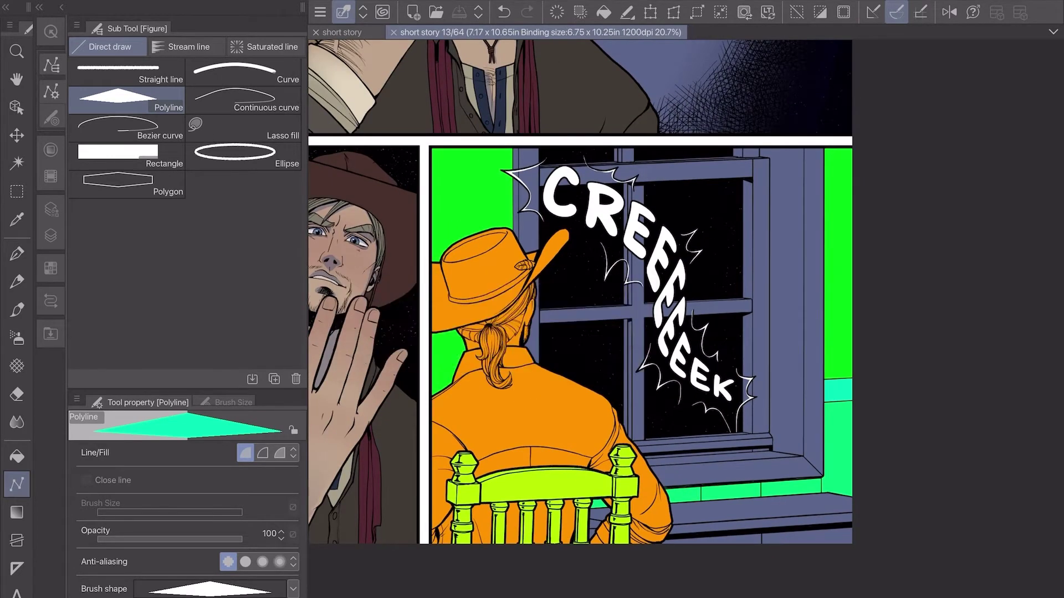
- Draw a mint polygon covering the window sill up to the frame top
{"action": "scroll", "coordinate": [741, 477], "scroll_direction": "up", "scroll_amount": 4}
{"action": "scroll", "coordinate": [609, 460], "scroll_direction": "up", "scroll_amount": 3}
{"action": "left_click", "coordinate": [427, 405]}
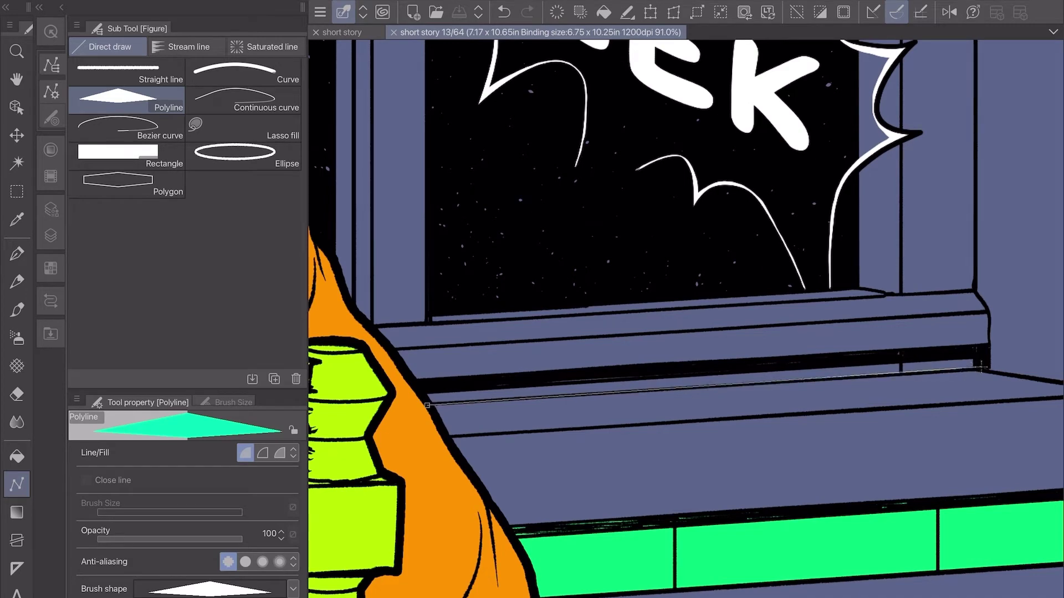
{"action": "left_click_drag", "start_coordinate": [720, 222], "coordinate": [526, 554]}
{"action": "left_click", "coordinate": [699, 281]}
{"action": "left_click", "coordinate": [648, 274]}
{"action": "left_click", "coordinate": [650, 198]}
{"action": "double_click", "coordinate": [880, 206]}
{"action": "scroll", "coordinate": [880, 206], "scroll_direction": "down", "scroll_amount": 6}
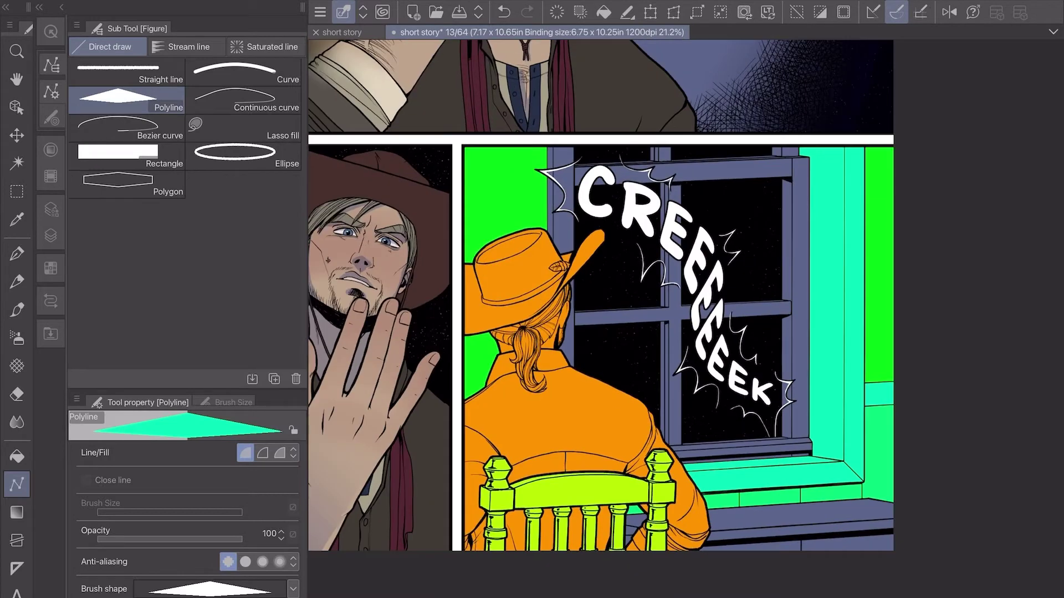
- Lasso-fill the window frame in cyan and outline a polygon along the panel's top gutter
{"action": "left_click", "coordinate": [243, 128]}
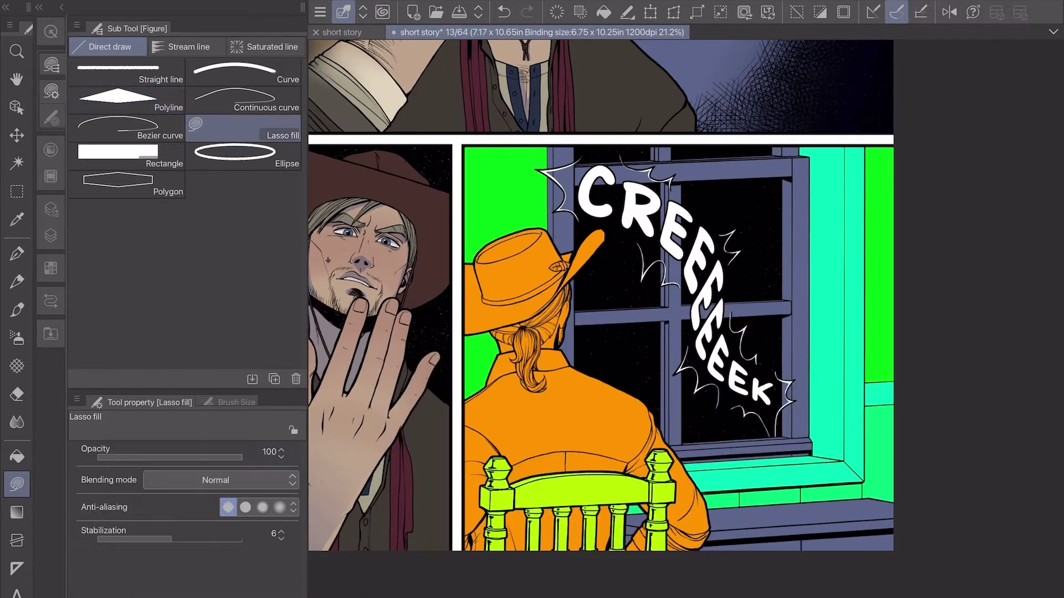
{"action": "left_click_drag", "start_coordinate": [820, 133], "coordinate": [819, 137]}
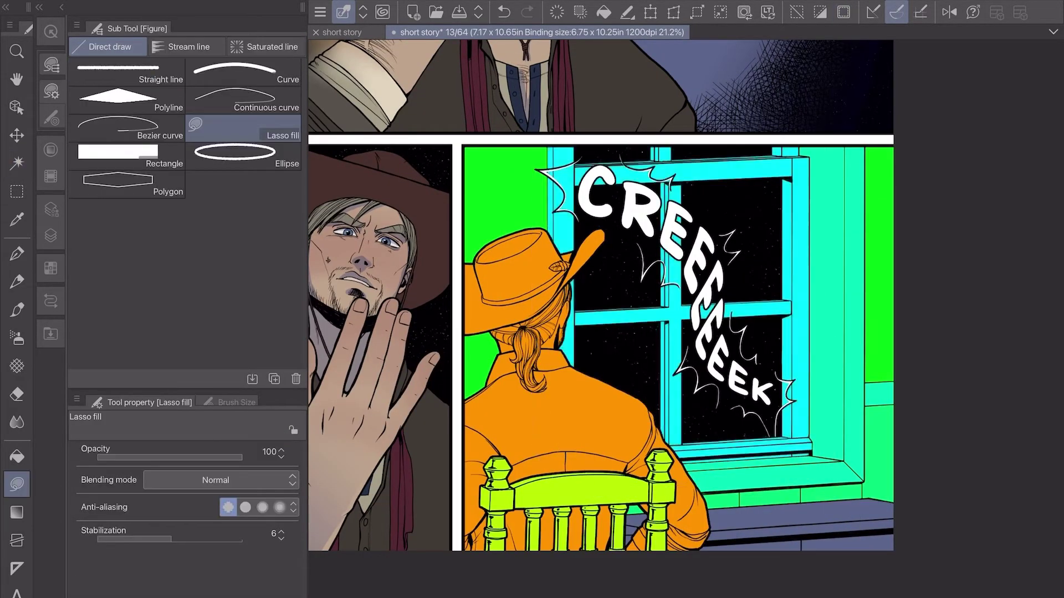
{"action": "left_click", "coordinate": [127, 99]}
{"action": "scroll", "coordinate": [498, 139], "scroll_direction": "up", "scroll_amount": 6}
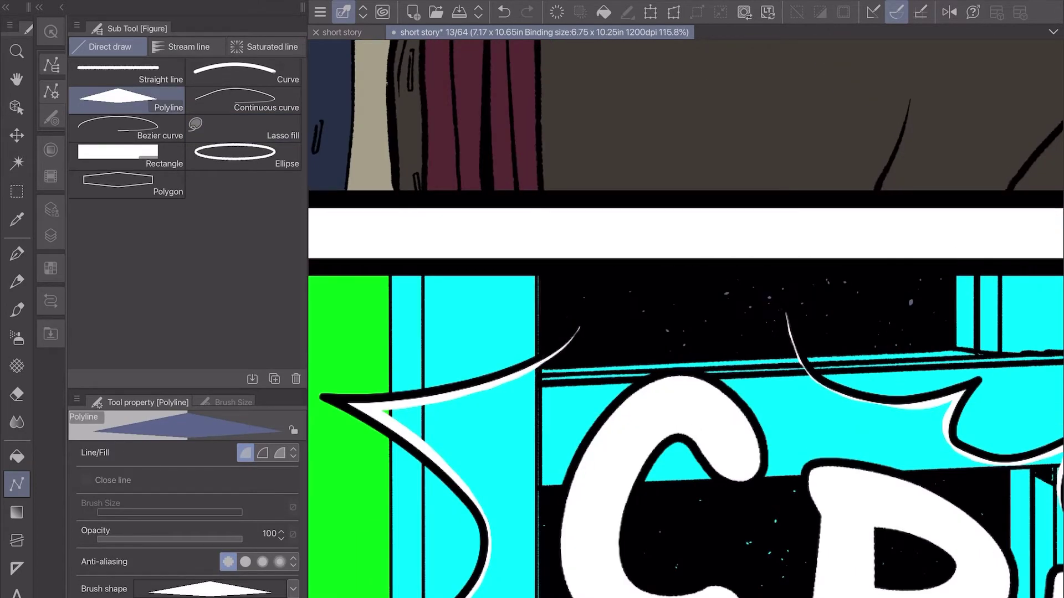
{"action": "left_click", "coordinate": [461, 376]}
{"action": "left_click", "coordinate": [458, 277]}
{"action": "left_click", "coordinate": [1014, 280]}
{"action": "left_click", "coordinate": [1014, 359]}
{"action": "scroll", "coordinate": [1014, 359], "scroll_direction": "down", "scroll_amount": 4}
{"action": "scroll", "coordinate": [665, 388], "scroll_direction": "up", "scroll_amount": 2}
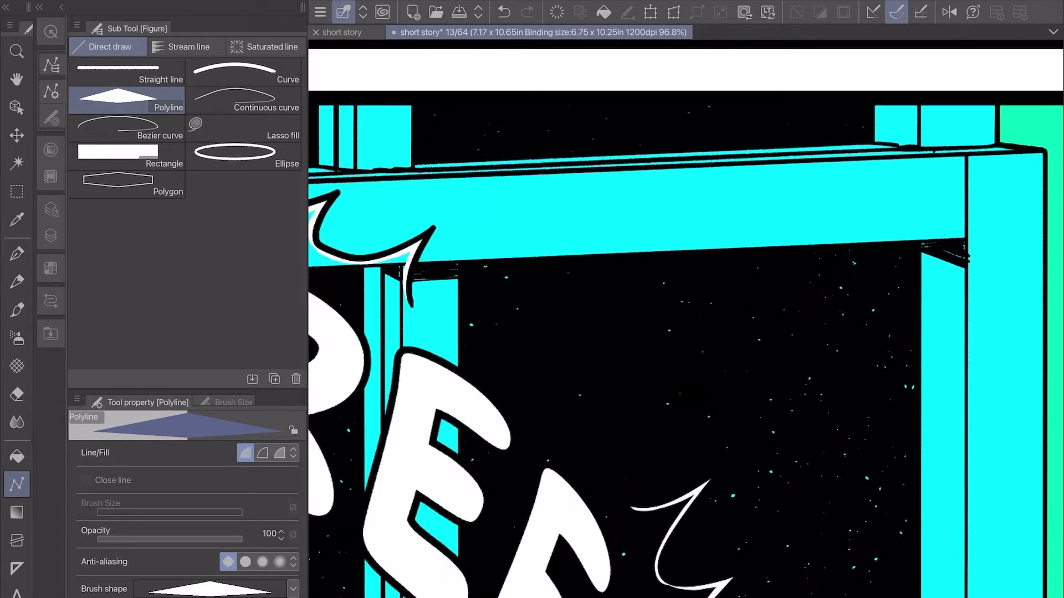
{"action": "scroll", "coordinate": [685, 318], "scroll_direction": "up", "scroll_amount": 5}
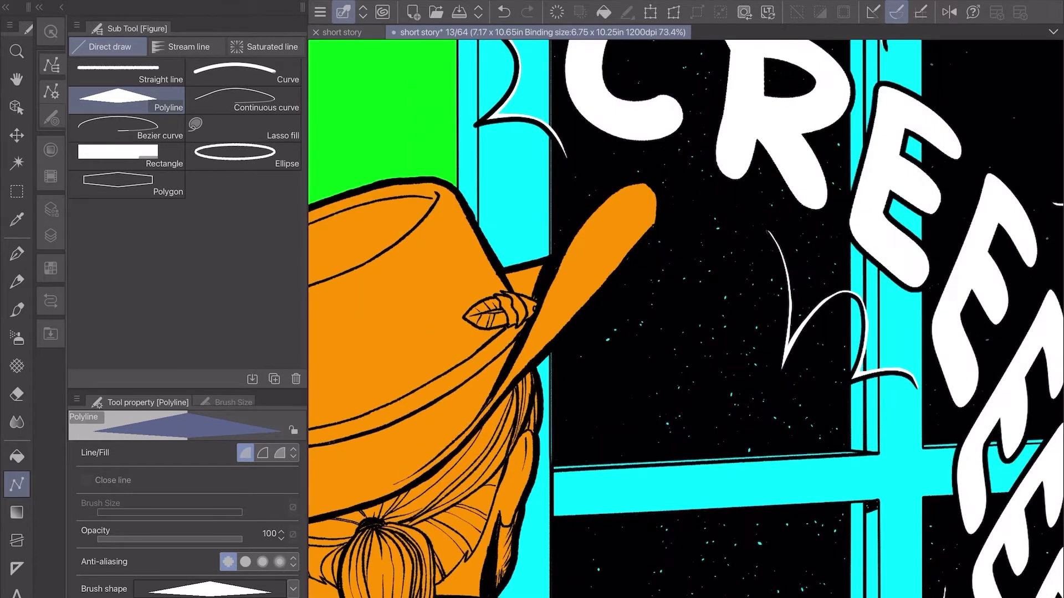
- Close and fill the cyan window-pane polygon and start the next fill shape
{"action": "key", "text": "ctrl+z"}
{"action": "key", "text": "ctrl+z"}
{"action": "key", "text": "ctrl+y"}
{"action": "key", "text": "ctrl+y"}
{"action": "scroll", "coordinate": [760, 268], "scroll_direction": "down", "scroll_amount": 8}
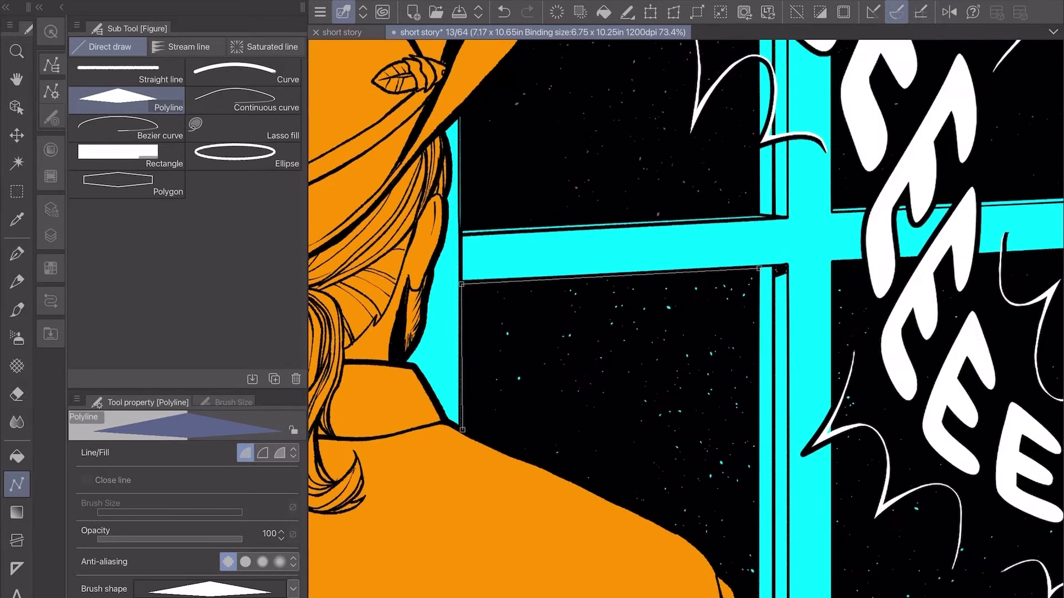
{"action": "double_click", "coordinate": [684, 533]}
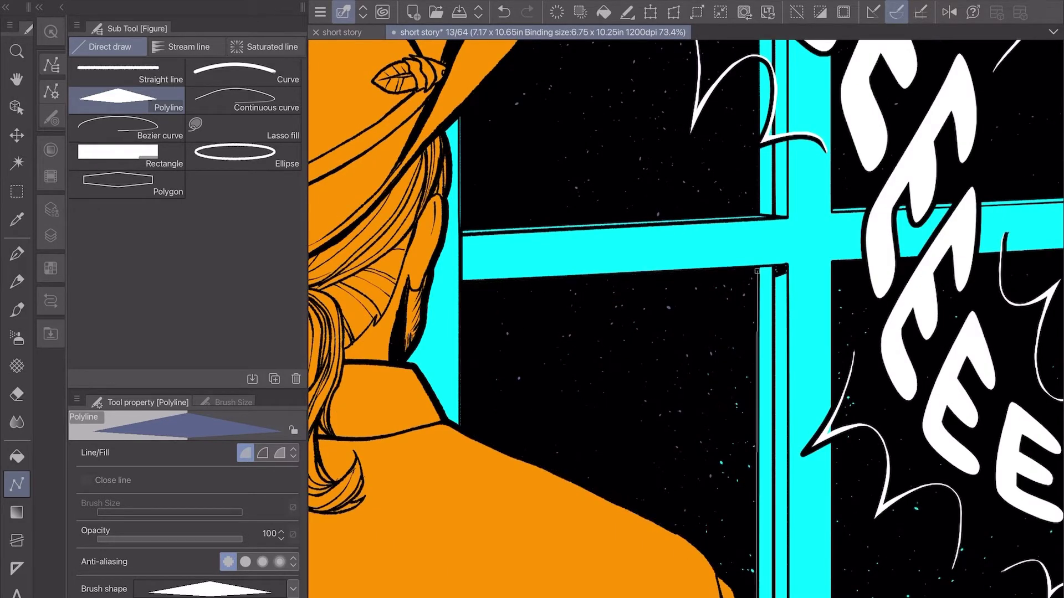
{"action": "double_click", "coordinate": [731, 579]}
{"action": "scroll", "coordinate": [687, 316], "scroll_direction": "right", "scroll_amount": 5}
{"action": "left_click", "coordinate": [540, 287]}
{"action": "scroll", "coordinate": [687, 315], "scroll_direction": "down", "scroll_amount": 5}
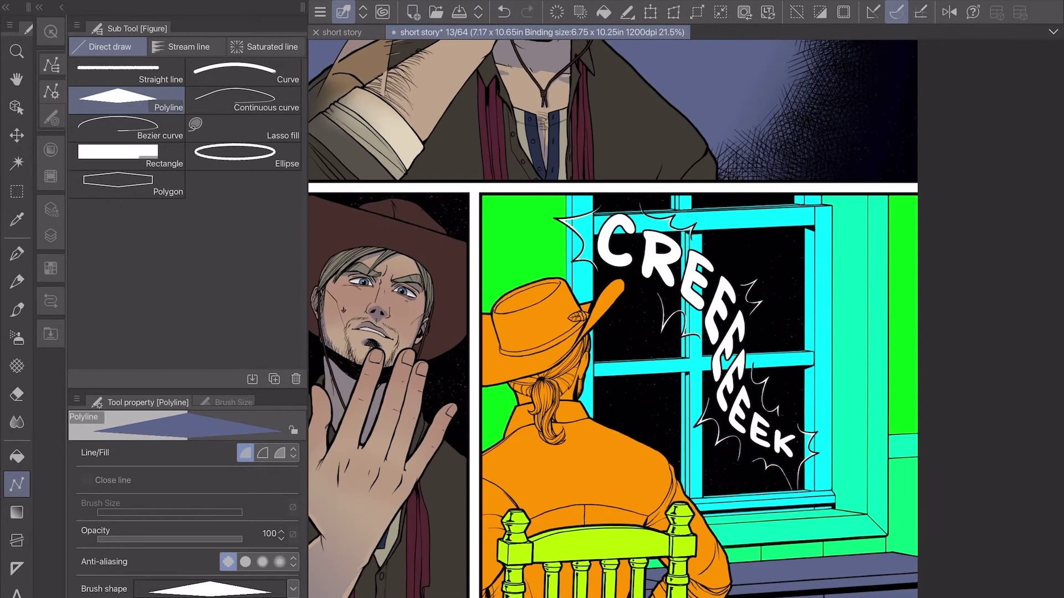
{"action": "scroll", "coordinate": [687, 316], "scroll_direction": "up", "scroll_amount": 3}
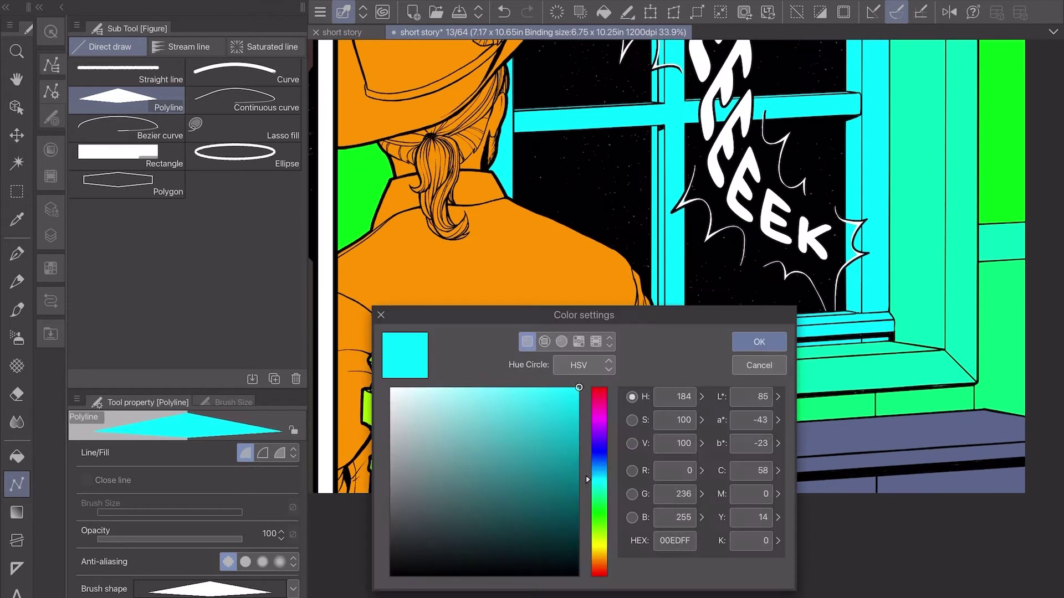
- Fill the floor strip below the sill with blue
{"action": "key", "text": "w"}
{"action": "key", "text": "u"}
{"action": "scroll", "coordinate": [665, 266], "scroll_direction": "up", "scroll_amount": 3}
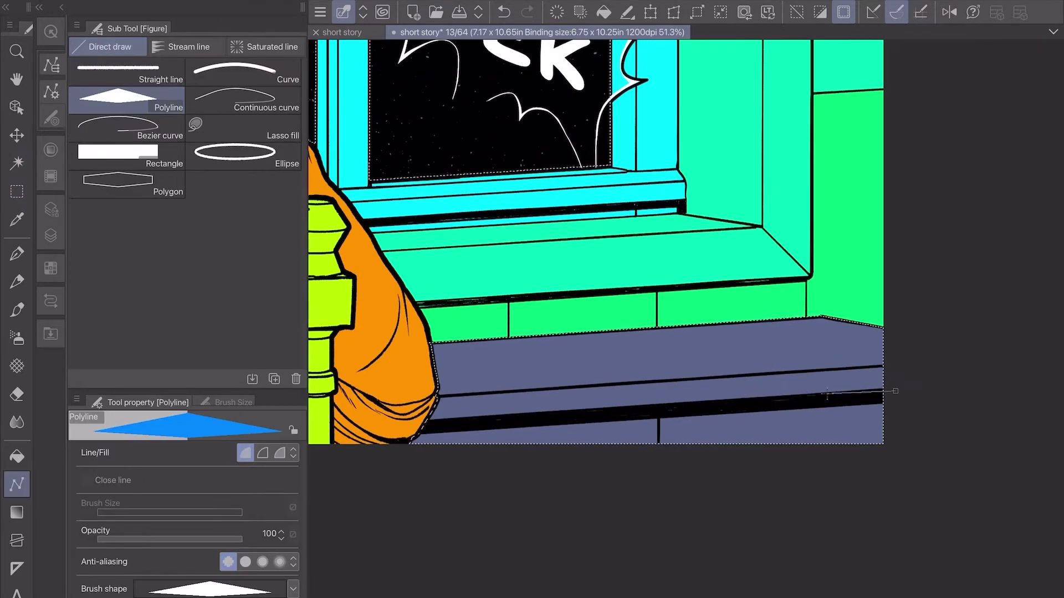
{"action": "scroll", "coordinate": [665, 266], "scroll_direction": "down", "scroll_amount": 2}
- Clear the current selection with the freehand Lasso fill tool active
{"action": "key", "text": "w"}
{"action": "key", "text": "u"}
{"action": "scroll", "coordinate": [665, 238], "scroll_direction": "down", "scroll_amount": 3}
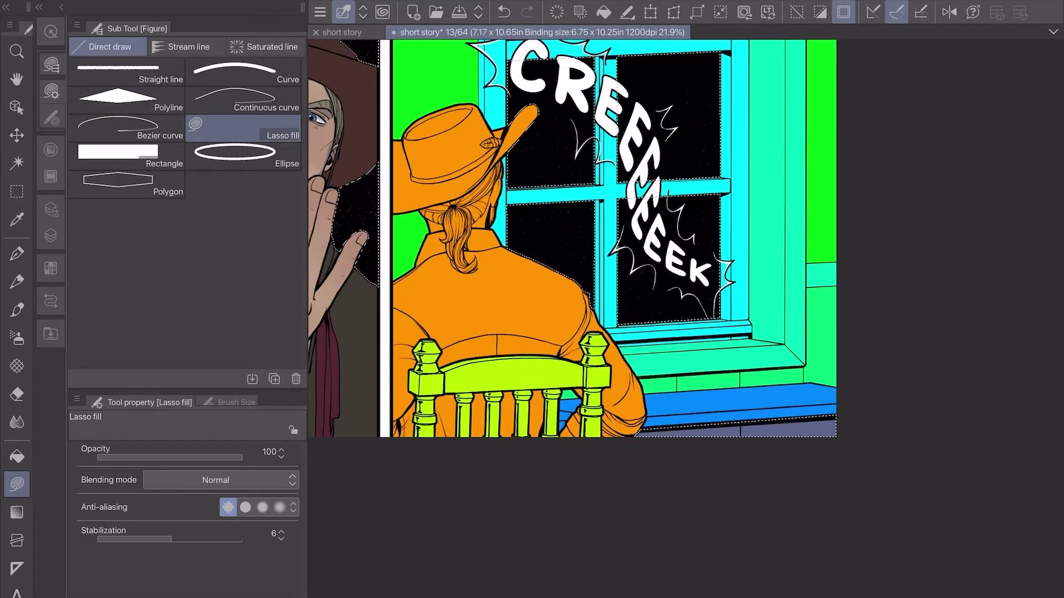
{"action": "key", "text": "ctrl+d"}
{"action": "scroll", "coordinate": [609, 316], "scroll_direction": "up", "scroll_amount": 1}
{"action": "scroll", "coordinate": [518, 381], "scroll_direction": "up", "scroll_amount": 4}
{"action": "scroll", "coordinate": [517, 380], "scroll_direction": "down", "scroll_amount": 5}
{"action": "scroll", "coordinate": [517, 381], "scroll_direction": "up", "scroll_amount": 1}
- Save the page, keeping Lasso fill ready for the magenta D300FF recolour
{"action": "key", "text": "ctrl+s"}
{"action": "scroll", "coordinate": [483, 330], "scroll_direction": "up", "scroll_amount": 5}
{"action": "key", "text": "w"}
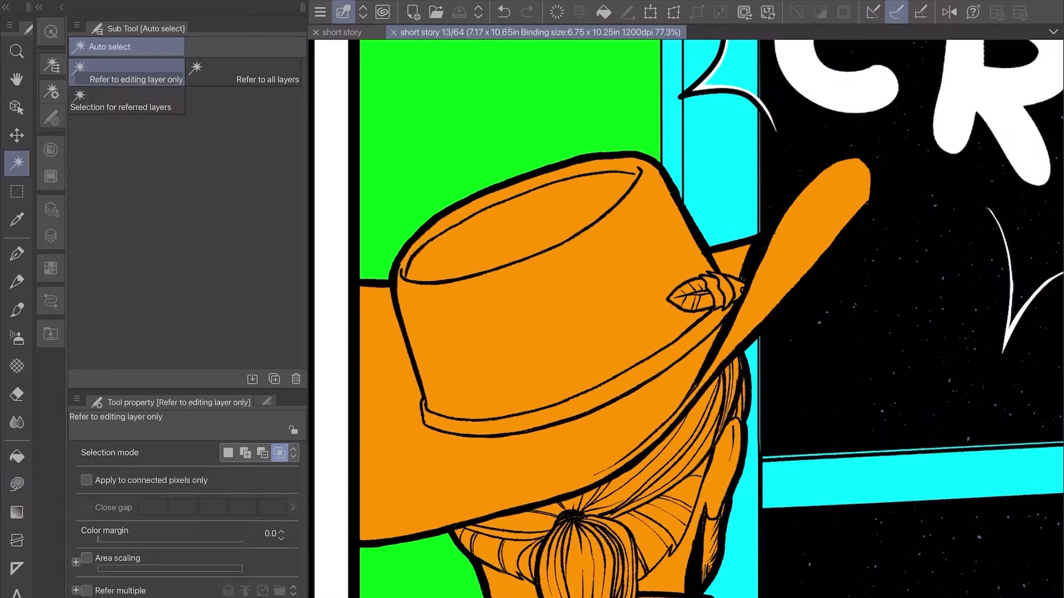
{"action": "key", "text": "u"}
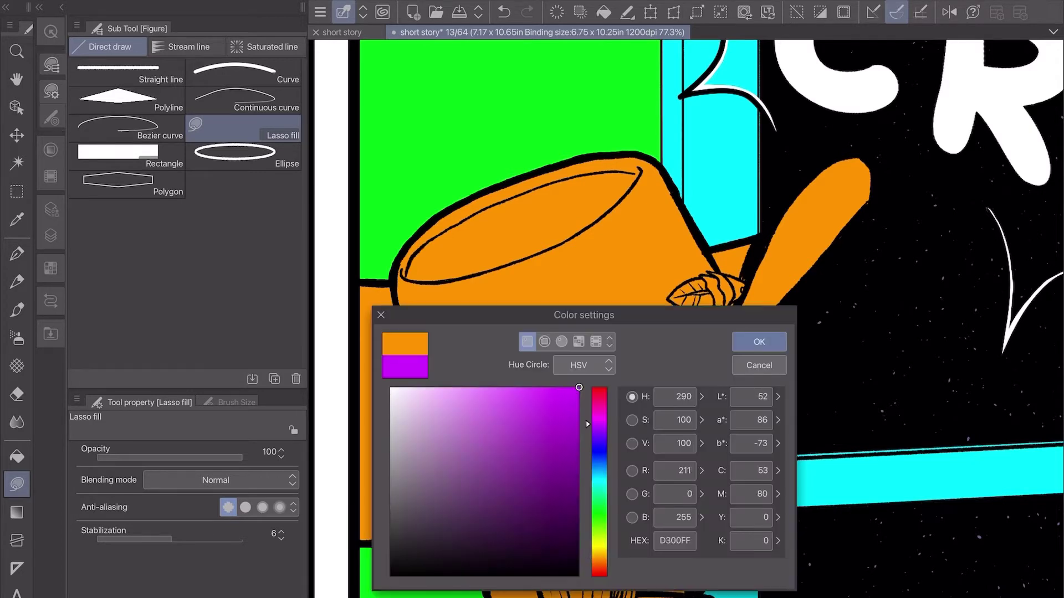
- Lasso-fill the hat crown and band magenta, undoing the stray brim fill
{"action": "key", "text": "Return"}
{"action": "scroll", "coordinate": [790, 232], "scroll_direction": "up", "scroll_amount": 2}
{"action": "left_click_drag", "start_coordinate": [887, 127], "coordinate": [654, 260]}
{"action": "key", "text": "ctrl+z"}
{"action": "scroll", "coordinate": [776, 277], "scroll_direction": "down", "scroll_amount": 2}
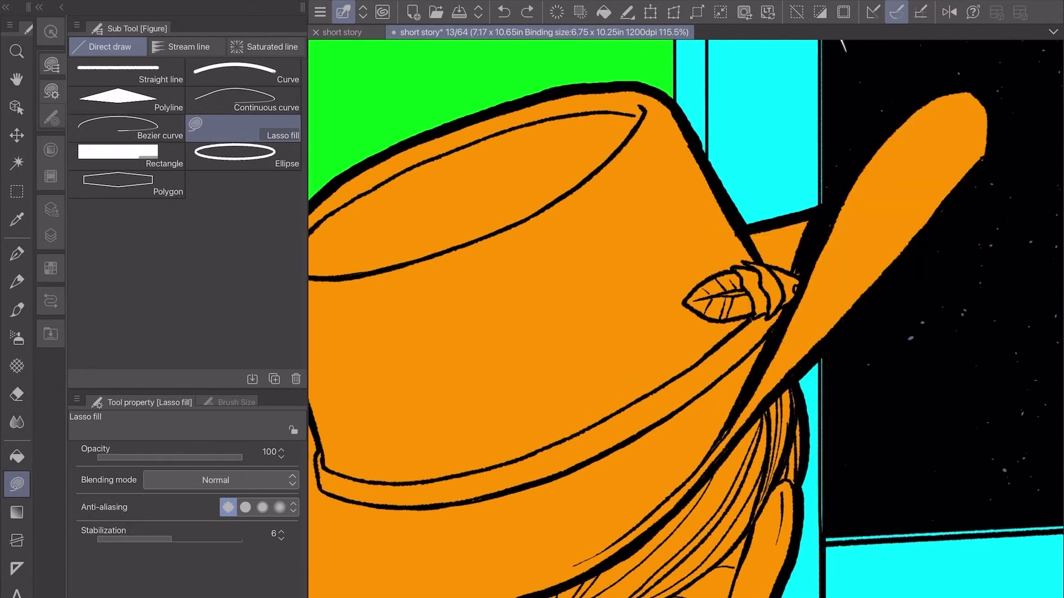
{"action": "mouse_move", "coordinate": [859, 94]}
{"action": "left_mouse_down"}
{"action": "mouse_move", "coordinate": [776, 399]}
{"action": "mouse_move", "coordinate": [526, 333]}
{"action": "left_mouse_up"}
{"action": "scroll", "coordinate": [380, 443], "scroll_direction": "up", "scroll_amount": 2}
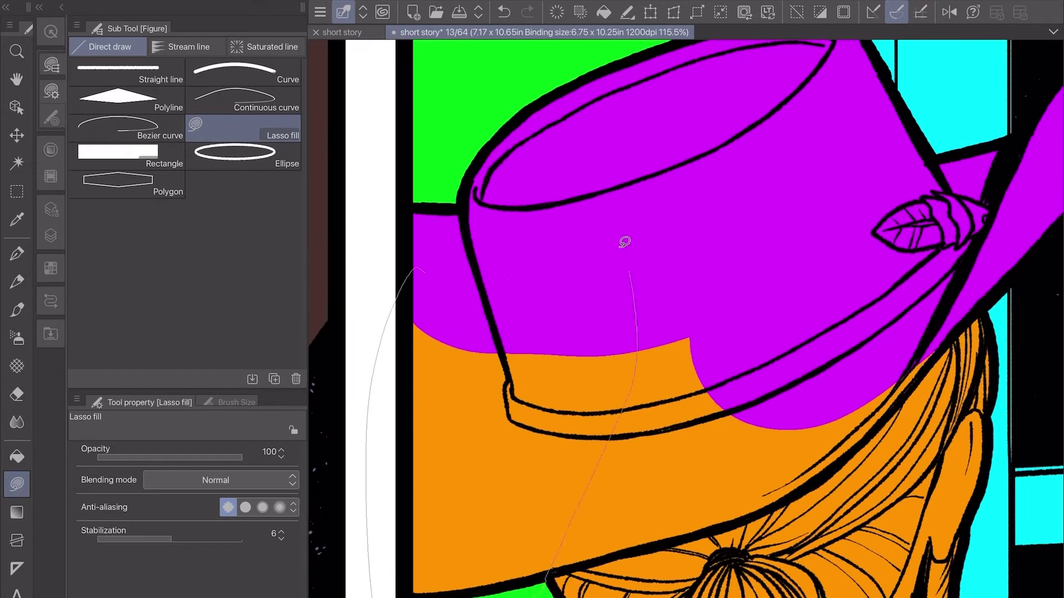
{"action": "left_click_drag", "start_coordinate": [573, 229], "coordinate": [421, 268]}
{"action": "left_click_drag", "start_coordinate": [791, 475], "coordinate": [498, 388]}
{"action": "scroll", "coordinate": [686, 311], "scroll_direction": "up", "scroll_amount": 1}
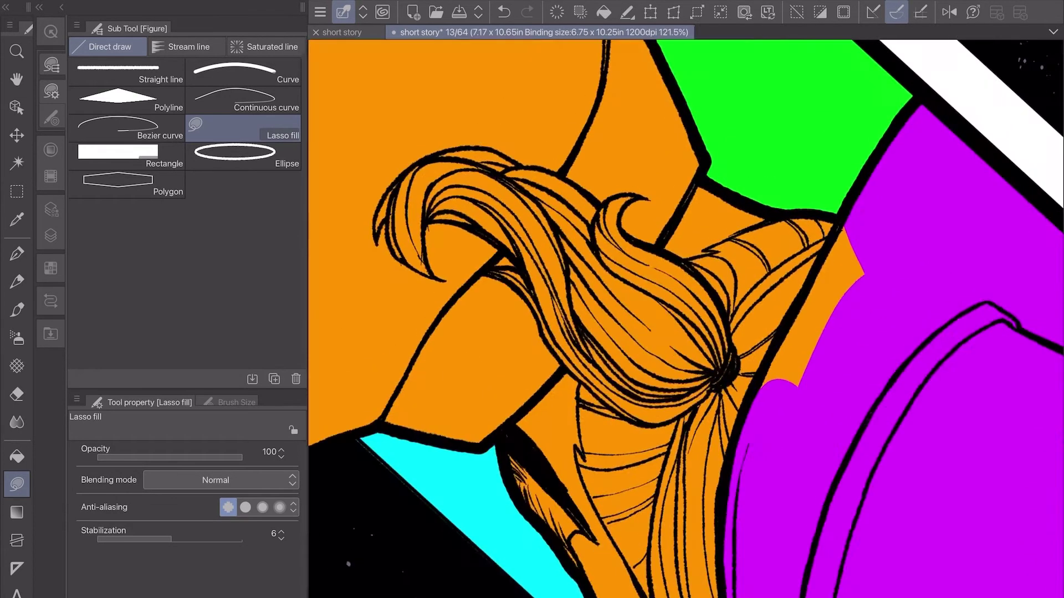
{"action": "scroll", "coordinate": [685, 310], "scroll_direction": "down", "scroll_amount": 2}
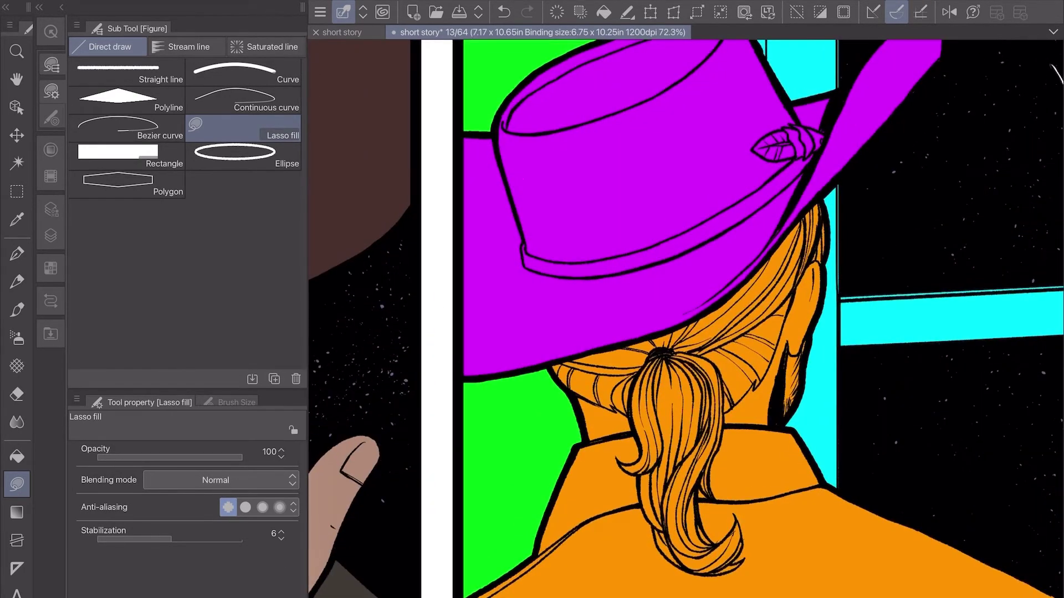
- Select the orange hair and shirt region by colour, then clear the selection
{"action": "key", "text": "Escape"}
{"action": "key", "text": "w"}
{"action": "left_click", "coordinate": [692, 554]}
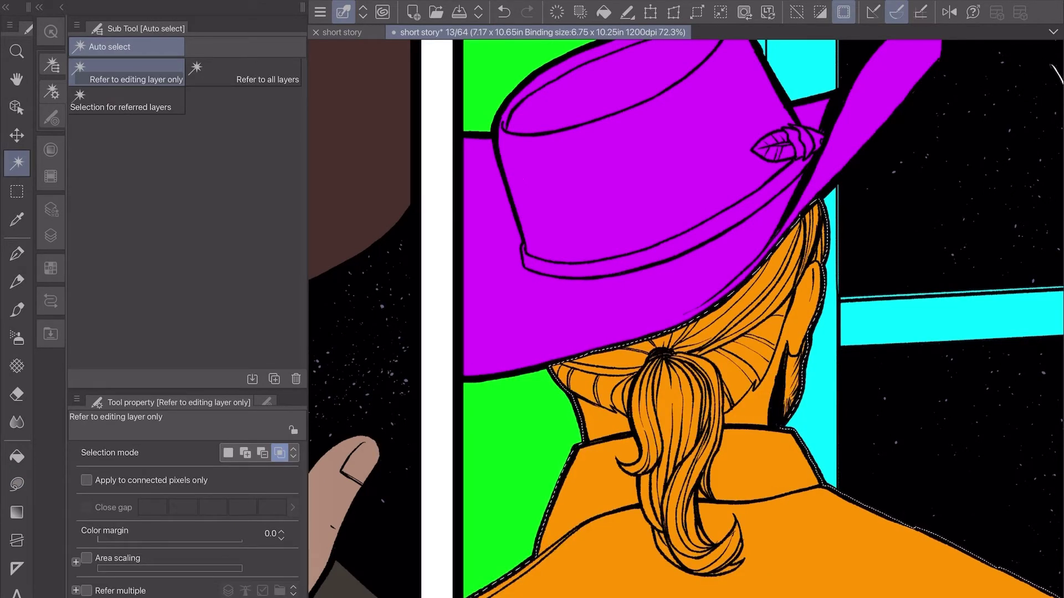
{"action": "key", "text": "ctrl+d"}
{"action": "key", "text": "u"}
{"action": "scroll", "coordinate": [781, 160], "scroll_direction": "up", "scroll_amount": 3}
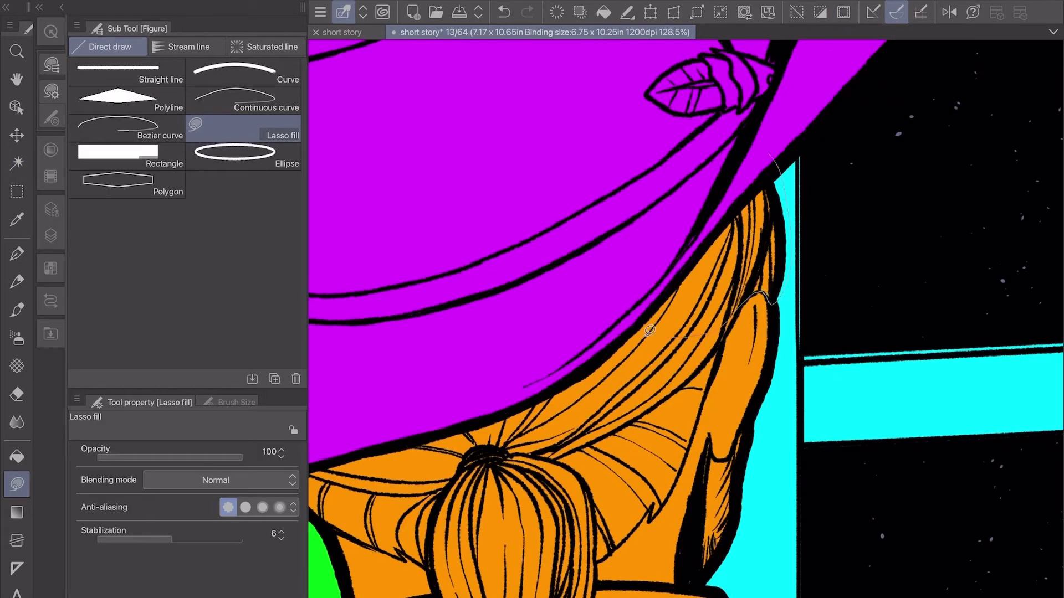
- Fill the hair under the brim and near the ear purple
{"action": "left_click_drag", "start_coordinate": [622, 216], "coordinate": [654, 200]}
{"action": "scroll", "coordinate": [654, 200], "scroll_direction": "up", "scroll_amount": 2}
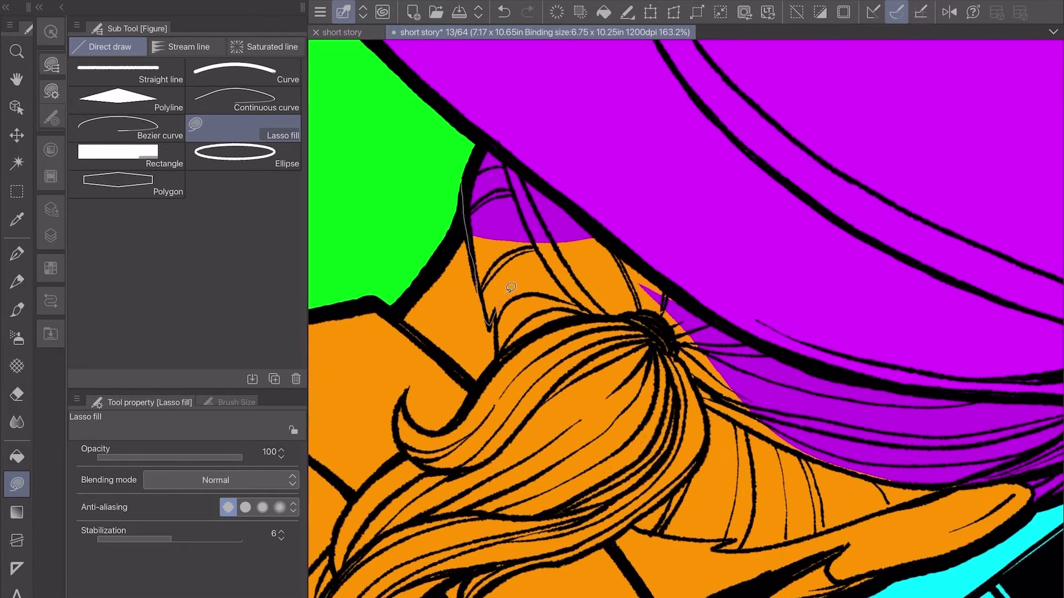
{"action": "left_click_drag", "start_coordinate": [543, 216], "coordinate": [659, 311]}
{"action": "scroll", "coordinate": [660, 310], "scroll_direction": "up", "scroll_amount": 1}
{"action": "left_click_drag", "start_coordinate": [814, 138], "coordinate": [653, 404]}
{"action": "left_click_drag", "start_coordinate": [809, 260], "coordinate": [794, 420]}
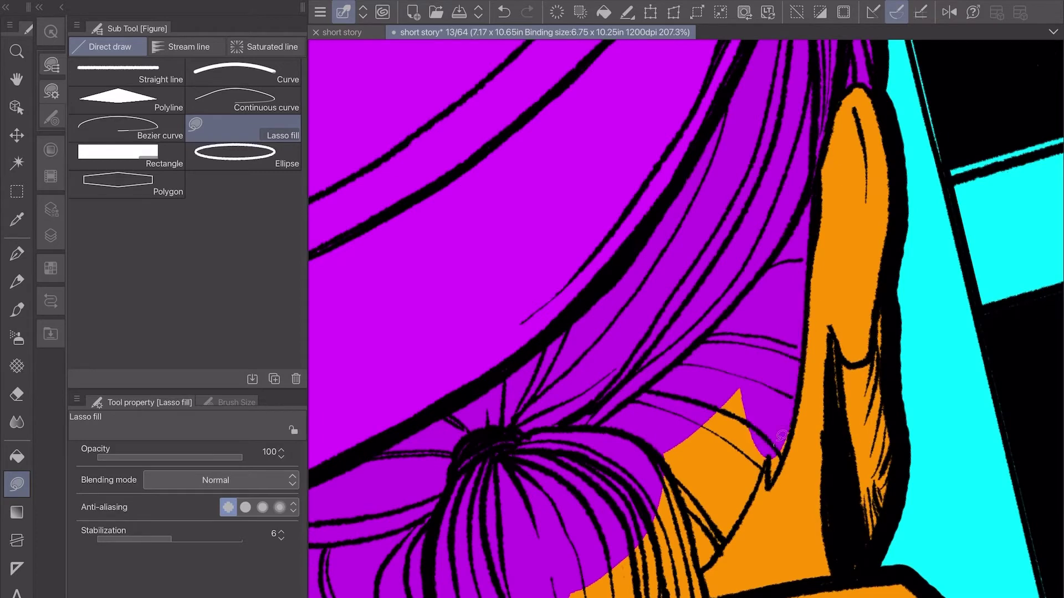
- Fill the hair bun and its strands purple
{"action": "left_click_drag", "start_coordinate": [759, 309], "coordinate": [714, 335]}
{"action": "left_click_drag", "start_coordinate": [715, 336], "coordinate": [737, 269]}
{"action": "left_click_drag", "start_coordinate": [721, 360], "coordinate": [671, 471]}
{"action": "mouse_move", "coordinate": [499, 488]}
{"action": "left_mouse_down"}
{"action": "mouse_move", "coordinate": [637, 402]}
{"action": "mouse_move", "coordinate": [642, 421]}
{"action": "left_mouse_up"}
{"action": "left_click_drag", "start_coordinate": [643, 421], "coordinate": [681, 216]}
{"action": "mouse_move", "coordinate": [598, 443]}
{"action": "left_mouse_down"}
{"action": "mouse_move", "coordinate": [538, 501]}
{"action": "mouse_move", "coordinate": [584, 596]}
{"action": "mouse_move", "coordinate": [668, 459]}
{"action": "left_mouse_up"}
- Fill the lower, right and leftmost hair strands and the ponytail curl purple
{"action": "left_click_drag", "start_coordinate": [715, 499], "coordinate": [779, 546]}
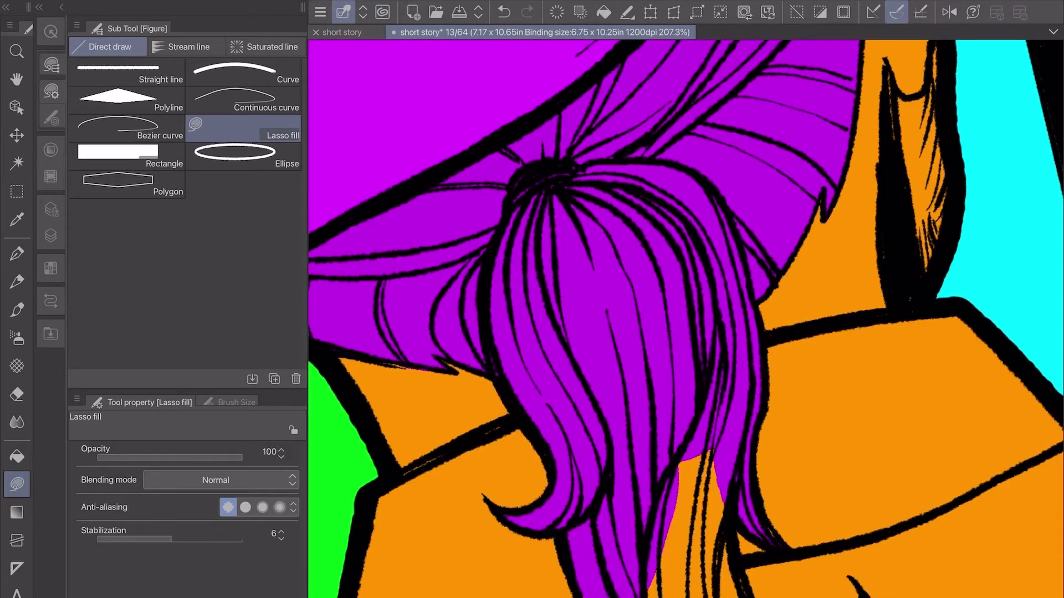
{"action": "mouse_move", "coordinate": [638, 501]}
{"action": "left_mouse_down"}
{"action": "mouse_move", "coordinate": [617, 368]}
{"action": "mouse_move", "coordinate": [648, 582]}
{"action": "left_mouse_up"}
{"action": "scroll", "coordinate": [615, 421], "scroll_direction": "up", "scroll_amount": 1}
{"action": "left_click_drag", "start_coordinate": [615, 421], "coordinate": [721, 277]}
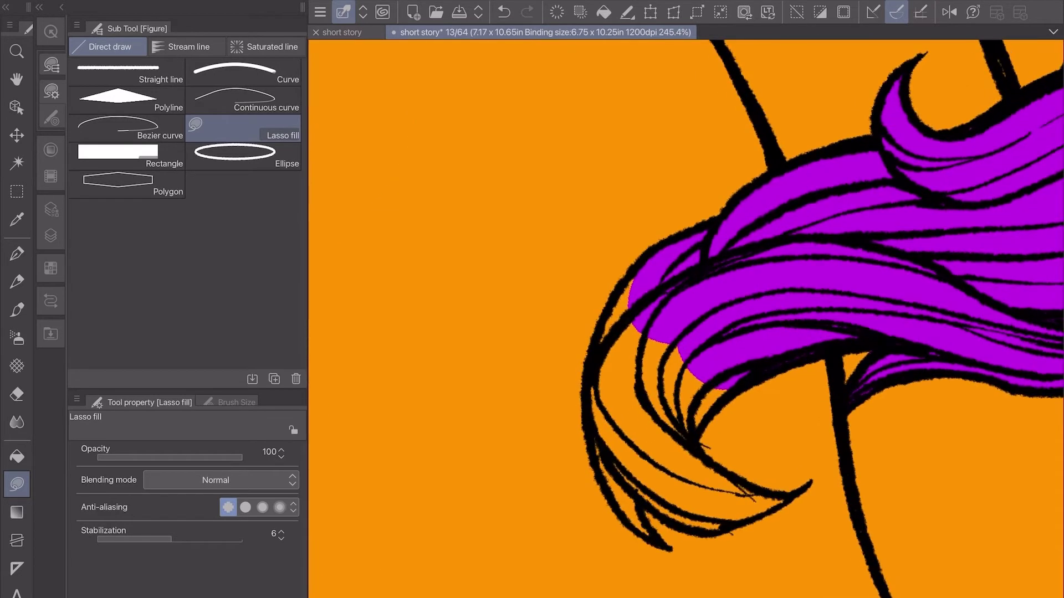
{"action": "mouse_move", "coordinate": [654, 332]}
{"action": "left_mouse_down"}
{"action": "mouse_move", "coordinate": [593, 397]}
{"action": "mouse_move", "coordinate": [631, 526]}
{"action": "mouse_move", "coordinate": [608, 468]}
{"action": "mouse_move", "coordinate": [692, 399]}
{"action": "mouse_move", "coordinate": [693, 554]}
{"action": "left_mouse_up"}
{"action": "mouse_move", "coordinate": [609, 382]}
{"action": "left_mouse_down"}
{"action": "mouse_move", "coordinate": [576, 460]}
{"action": "mouse_move", "coordinate": [655, 414]}
{"action": "left_mouse_up"}
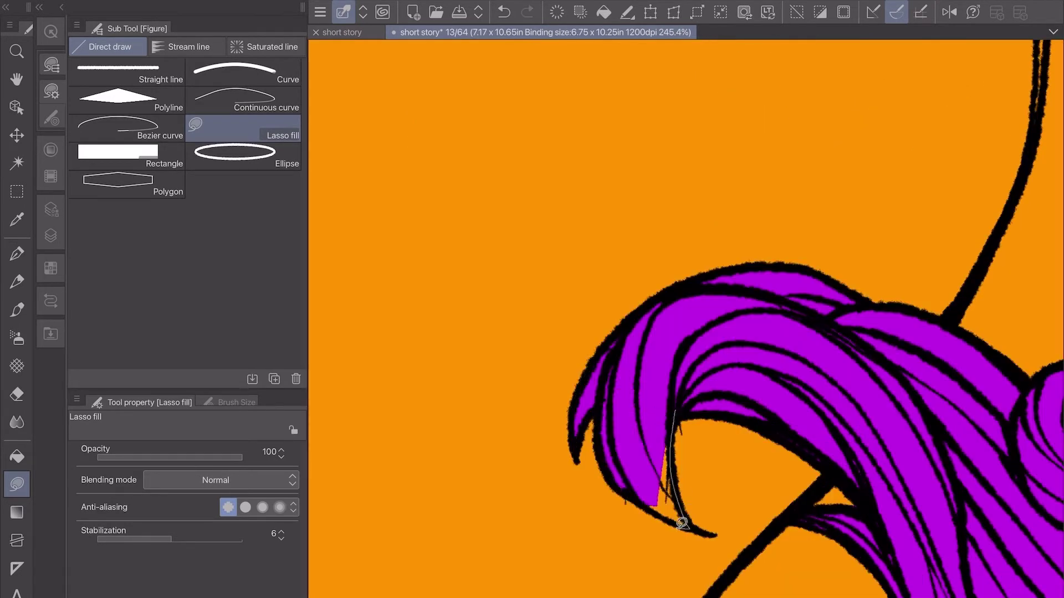
{"action": "scroll", "coordinate": [679, 522], "scroll_direction": "down", "scroll_amount": 10}
- Lasso-fill the neck beside the ponytail purple
{"action": "key", "text": "w"}
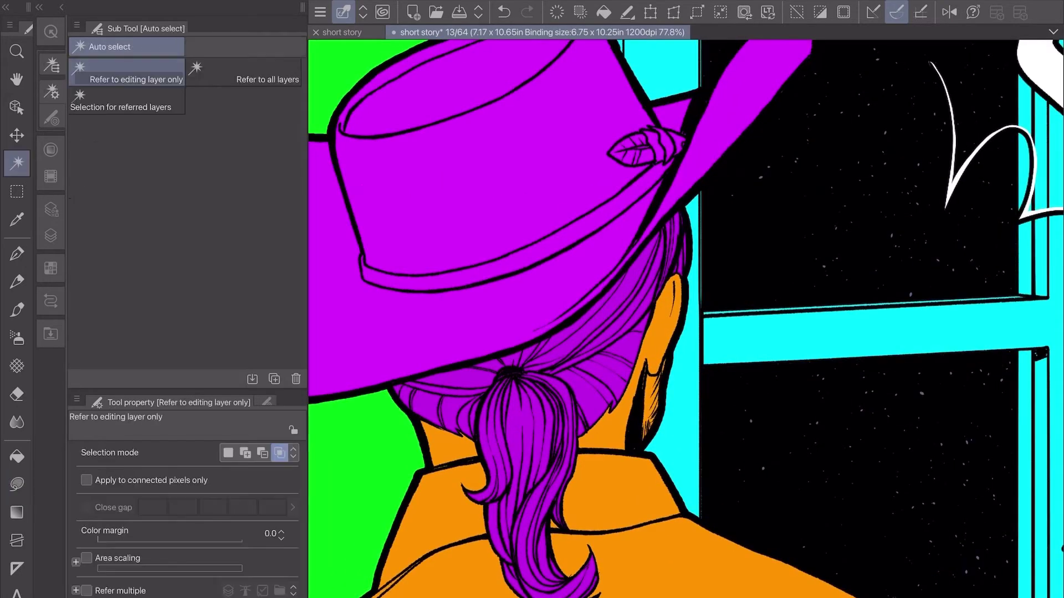
{"action": "key", "text": "u"}
{"action": "scroll", "coordinate": [685, 318], "scroll_direction": "up", "scroll_amount": 4}
{"action": "left_click_drag", "start_coordinate": [724, 314], "coordinate": [615, 557]}
{"action": "scroll", "coordinate": [615, 557], "scroll_direction": "up", "scroll_amount": 3}
{"action": "scroll", "coordinate": [622, 494], "scroll_direction": "down", "scroll_amount": 5}
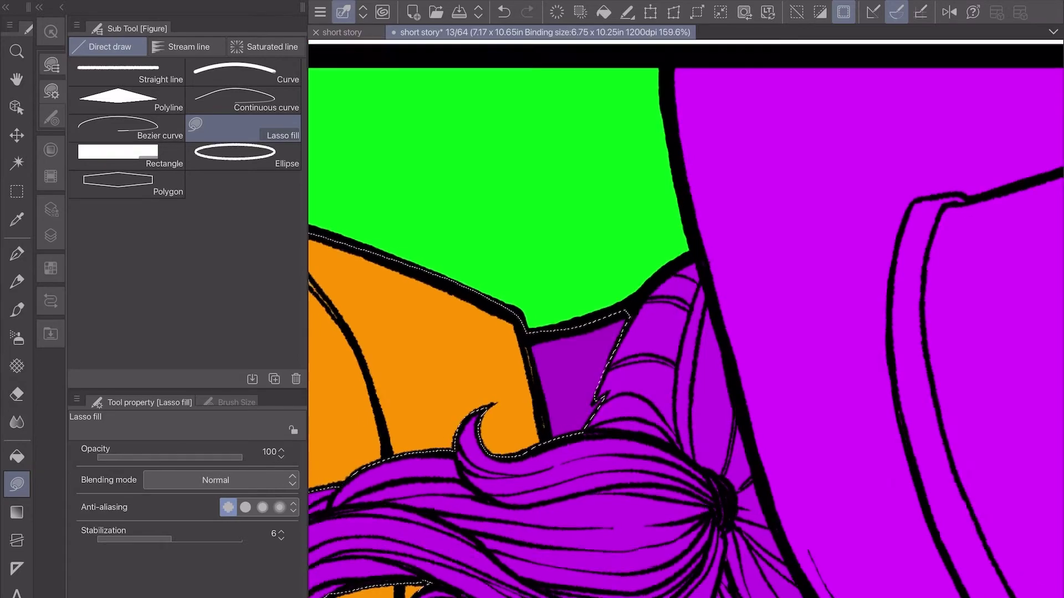
{"action": "key", "text": "w"}
{"action": "scroll", "coordinate": [769, 570], "scroll_direction": "up", "scroll_amount": 4}
{"action": "key", "text": "u"}
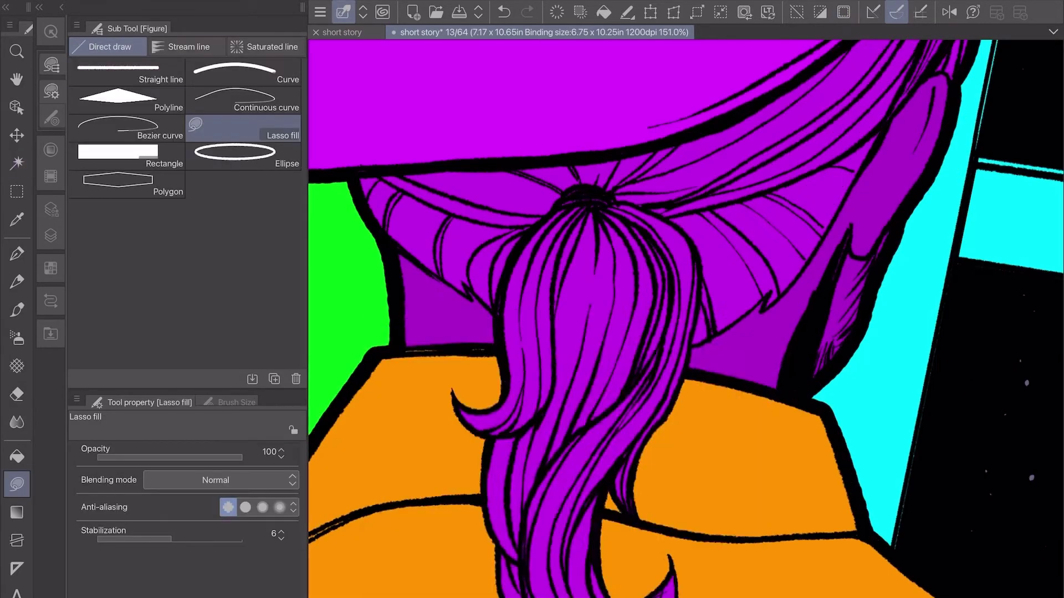
- Switch to a darker purple and fill the remaining orange neck areas
{"action": "key", "text": "Return"}
{"action": "left_click_drag", "start_coordinate": [552, 180], "coordinate": [557, 189]}
{"action": "left_click_drag", "start_coordinate": [742, 291], "coordinate": [737, 300]}
{"action": "left_click_drag", "start_coordinate": [665, 388], "coordinate": [656, 199]}
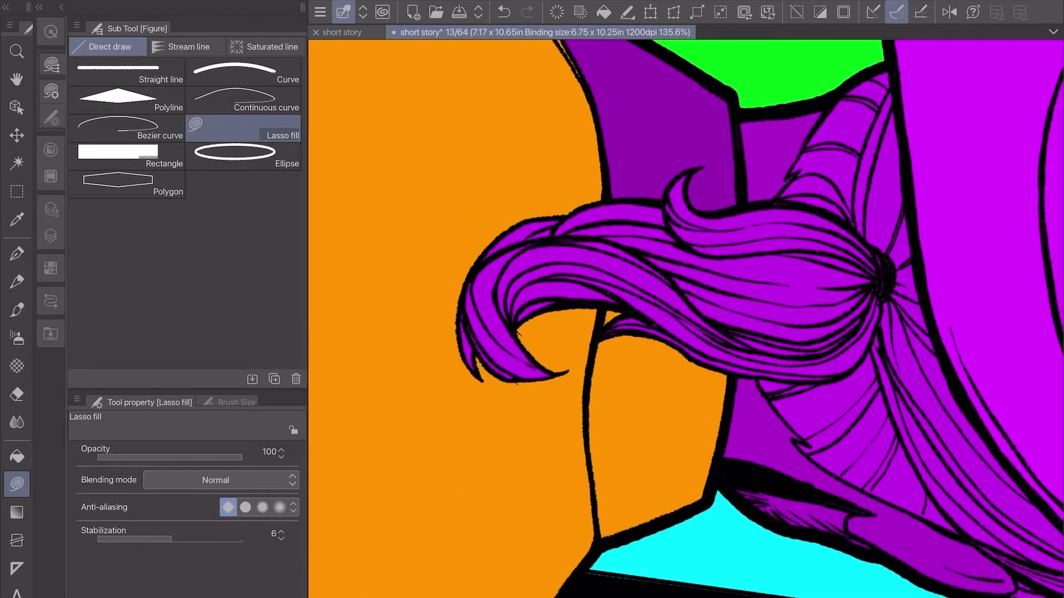
{"action": "left_click_drag", "start_coordinate": [610, 343], "coordinate": [615, 355]}
{"action": "scroll", "coordinate": [686, 318], "scroll_direction": "down", "scroll_amount": 5}
- Fill the orange shirt purple, including the parts around the chair post
{"action": "left_click_drag", "start_coordinate": [721, 332], "coordinate": [487, 520]}
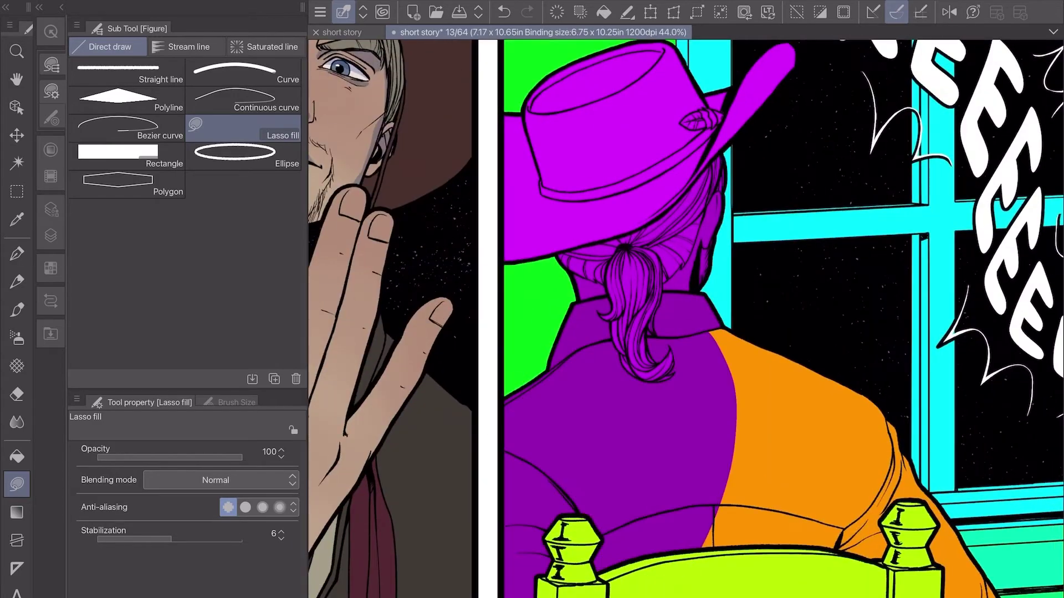
{"action": "scroll", "coordinate": [686, 319], "scroll_direction": "up", "scroll_amount": 2}
{"action": "left_click_drag", "start_coordinate": [609, 327], "coordinate": [604, 549]}
{"action": "scroll", "coordinate": [685, 318], "scroll_direction": "up", "scroll_amount": 2}
{"action": "key", "text": "ctrl+z"}
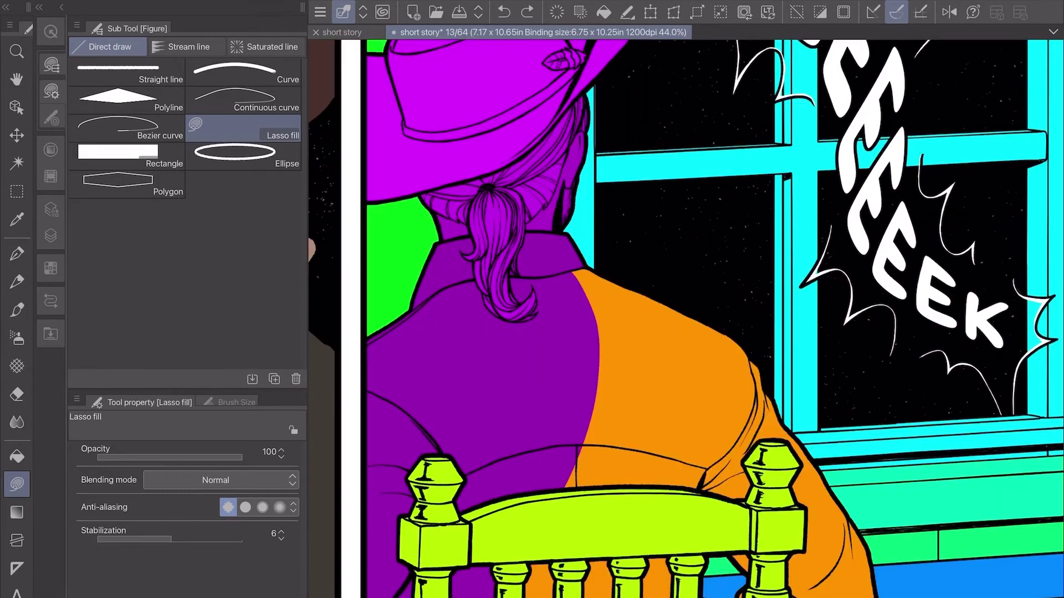
{"action": "scroll", "coordinate": [685, 319], "scroll_direction": "up", "scroll_amount": 2}
{"action": "key", "text": "ctrl+y"}
{"action": "scroll", "coordinate": [686, 318], "scroll_direction": "up", "scroll_amount": 2}
{"action": "left_click_drag", "start_coordinate": [742, 233], "coordinate": [737, 243]}
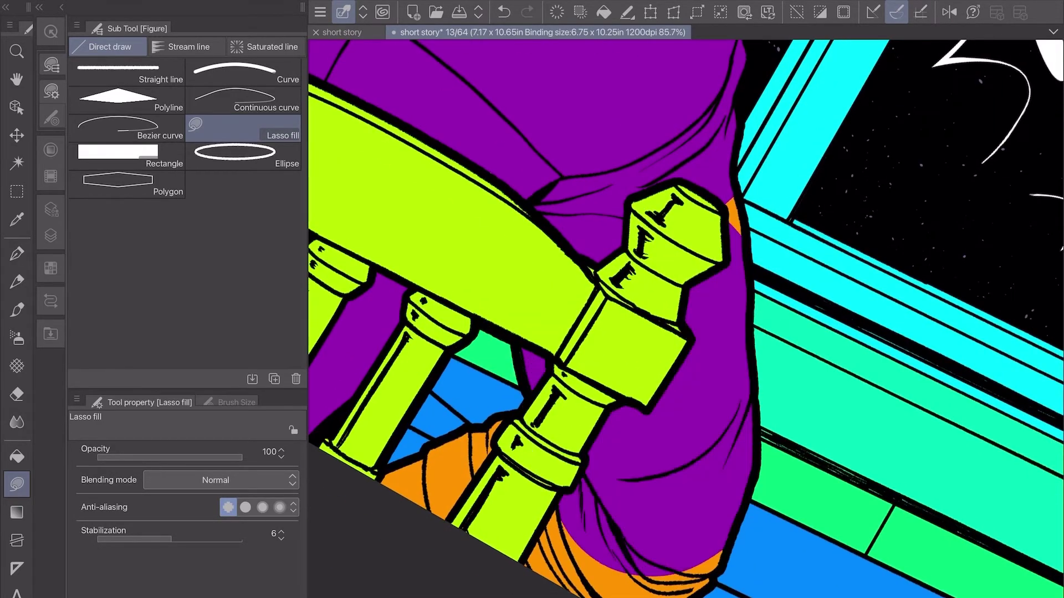
{"action": "left_click_drag", "start_coordinate": [704, 554], "coordinate": [571, 593]}
- Clear the selection, adjust the purple, and fill the orange area below the posts
{"action": "key", "text": "w"}
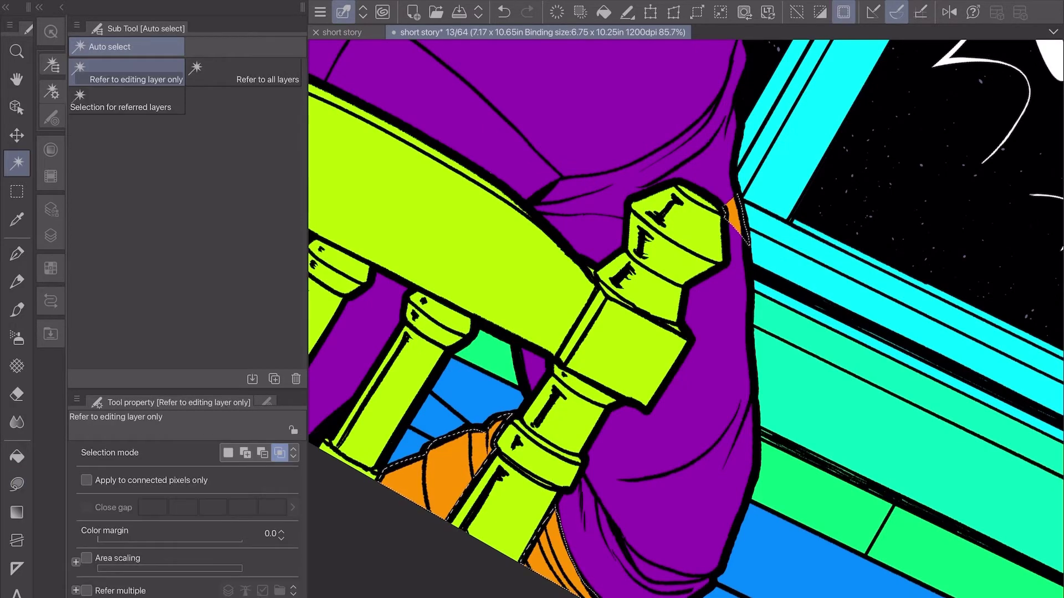
{"action": "key", "text": "ctrl+d"}
{"action": "key", "text": "u"}
{"action": "key", "text": "Escape"}
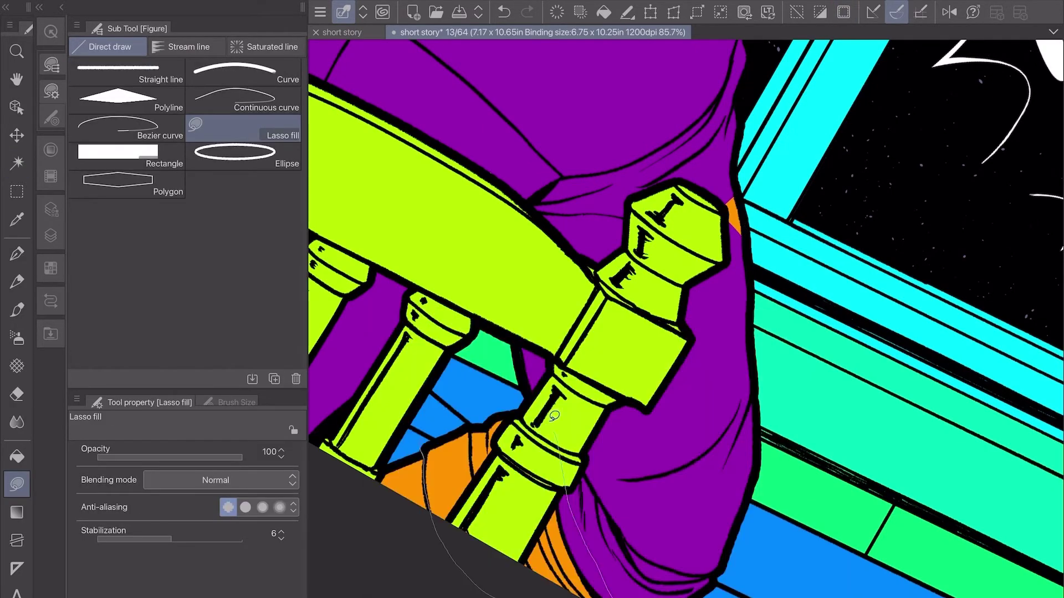
{"action": "left_click_drag", "start_coordinate": [516, 393], "coordinate": [518, 392]}
{"action": "scroll", "coordinate": [518, 392], "scroll_direction": "down", "scroll_amount": 3}
{"action": "scroll", "coordinate": [518, 391], "scroll_direction": "up", "scroll_amount": 3}
- Save the comic page
{"action": "key", "text": "w"}
{"action": "key", "text": "u"}
{"action": "scroll", "coordinate": [740, 584], "scroll_direction": "down", "scroll_amount": 3}
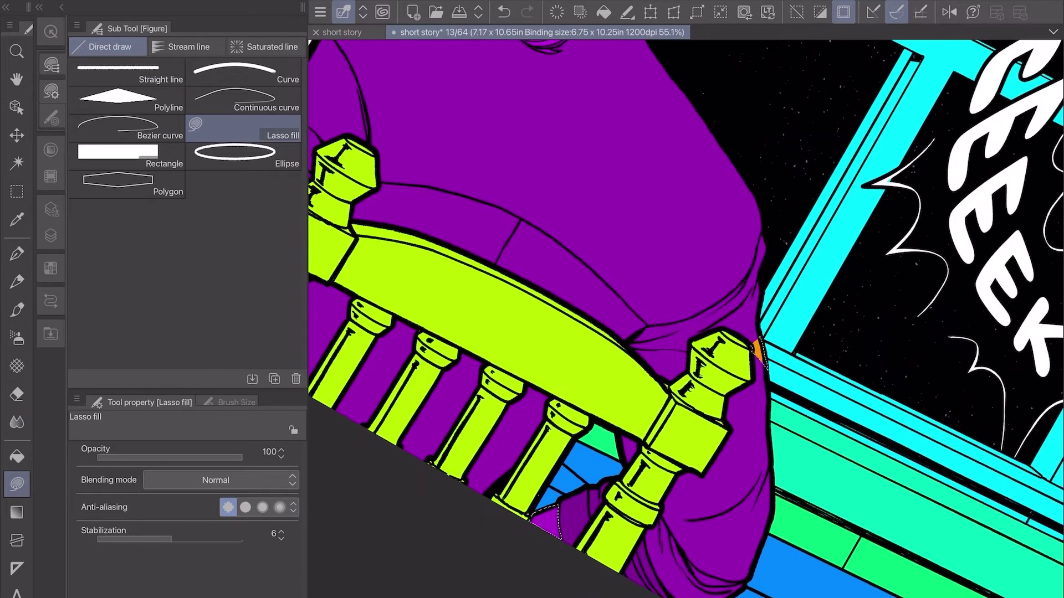
{"action": "scroll", "coordinate": [686, 318], "scroll_direction": "down", "scroll_amount": 1}
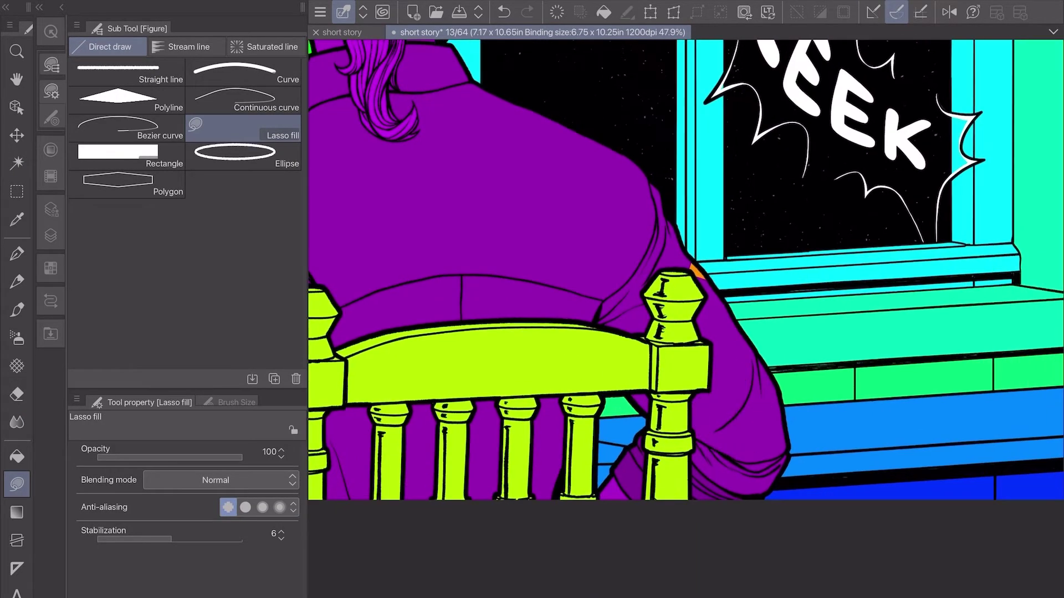
{"action": "scroll", "coordinate": [865, 161], "scroll_direction": "up", "scroll_amount": 5}
{"action": "key", "text": "w"}
{"action": "key", "text": "u"}
{"action": "key", "text": "w"}
{"action": "key", "text": "u"}
{"action": "scroll", "coordinate": [653, 482], "scroll_direction": "down", "scroll_amount": 8}
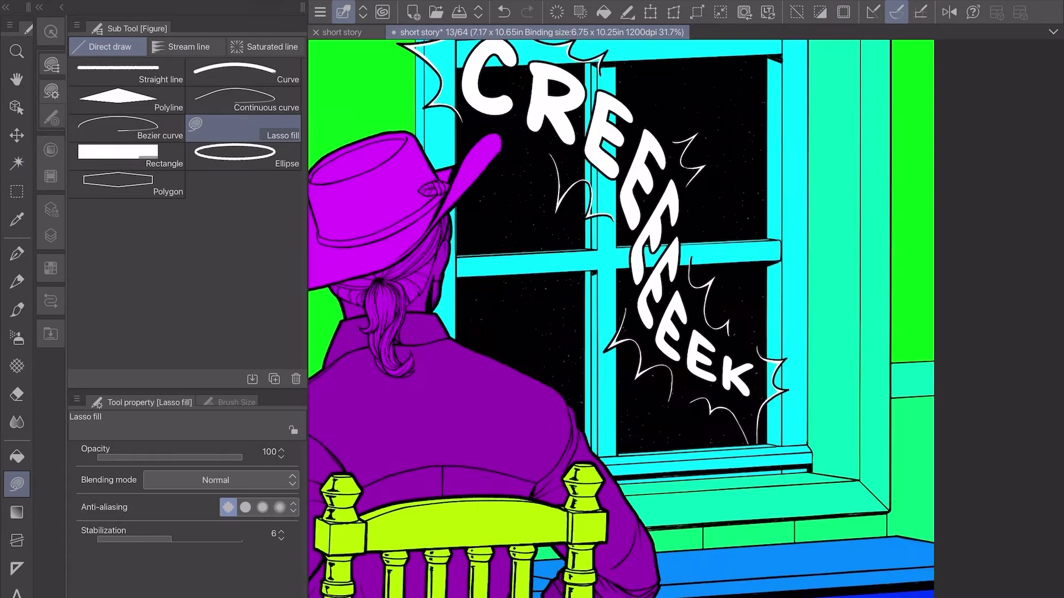
{"action": "key", "text": "ctrl+s"}
{"action": "scroll", "coordinate": [609, 499], "scroll_direction": "up", "scroll_amount": 5}
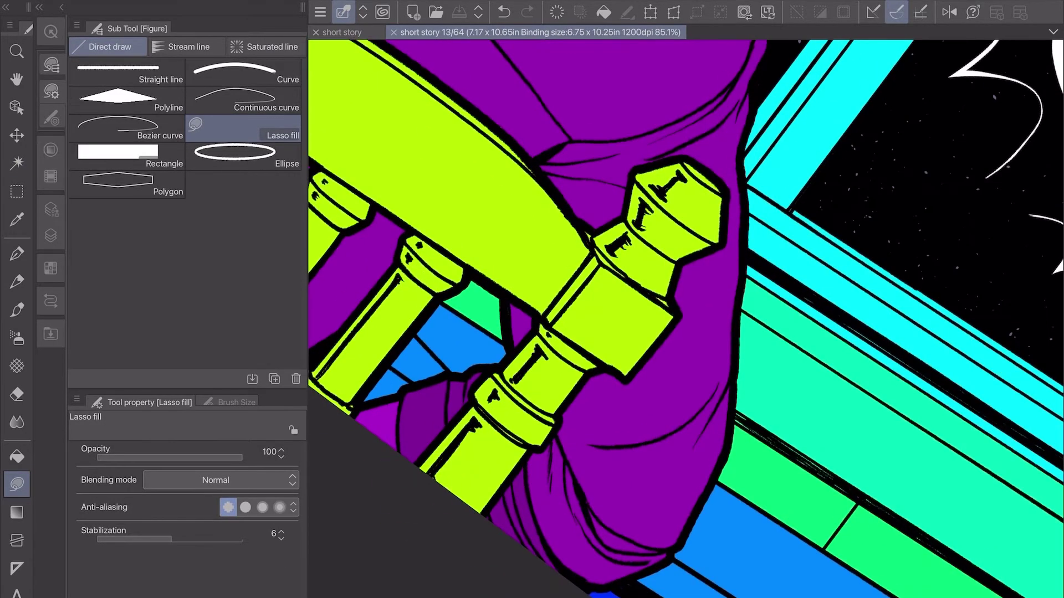
- Pick a darker purple and paint shadows on the shirt folds
{"action": "key", "text": "Escape"}
{"action": "scroll", "coordinate": [685, 319], "scroll_direction": "up", "scroll_amount": 2}
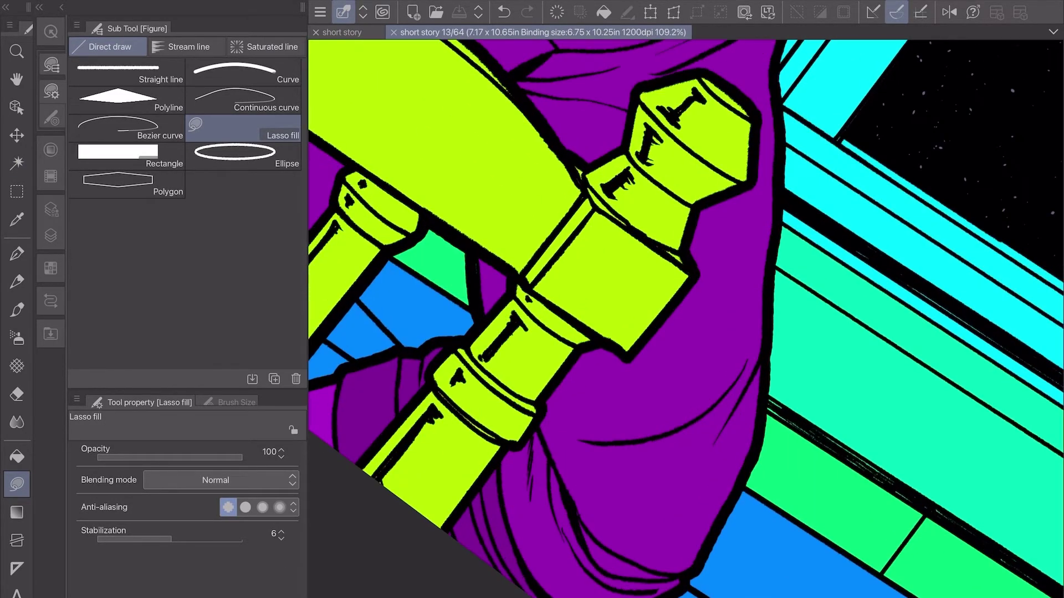
{"action": "key", "text": "w"}
{"action": "key", "text": "u"}
{"action": "left_click_drag", "start_coordinate": [573, 502], "coordinate": [578, 516]}
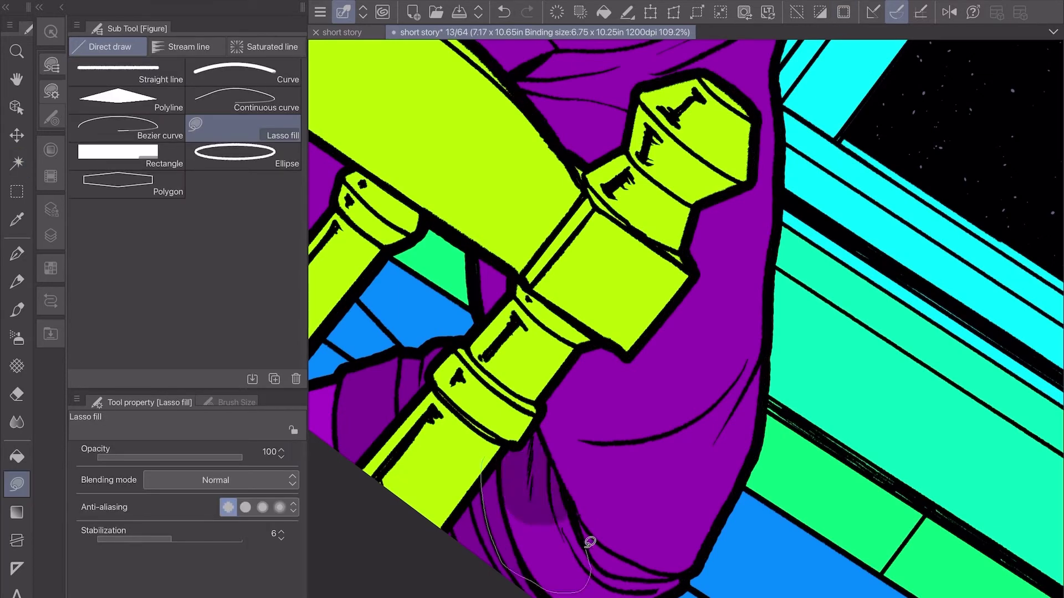
{"action": "scroll", "coordinate": [580, 518], "scroll_direction": "up", "scroll_amount": 3}
{"action": "mouse_move", "coordinate": [603, 362]}
{"action": "left_mouse_down"}
{"action": "mouse_move", "coordinate": [518, 432]}
{"action": "mouse_move", "coordinate": [523, 410]}
{"action": "left_mouse_up"}
{"action": "scroll", "coordinate": [574, 430], "scroll_direction": "down", "scroll_amount": 2}
{"action": "scroll", "coordinate": [574, 429], "scroll_direction": "down", "scroll_amount": 2}
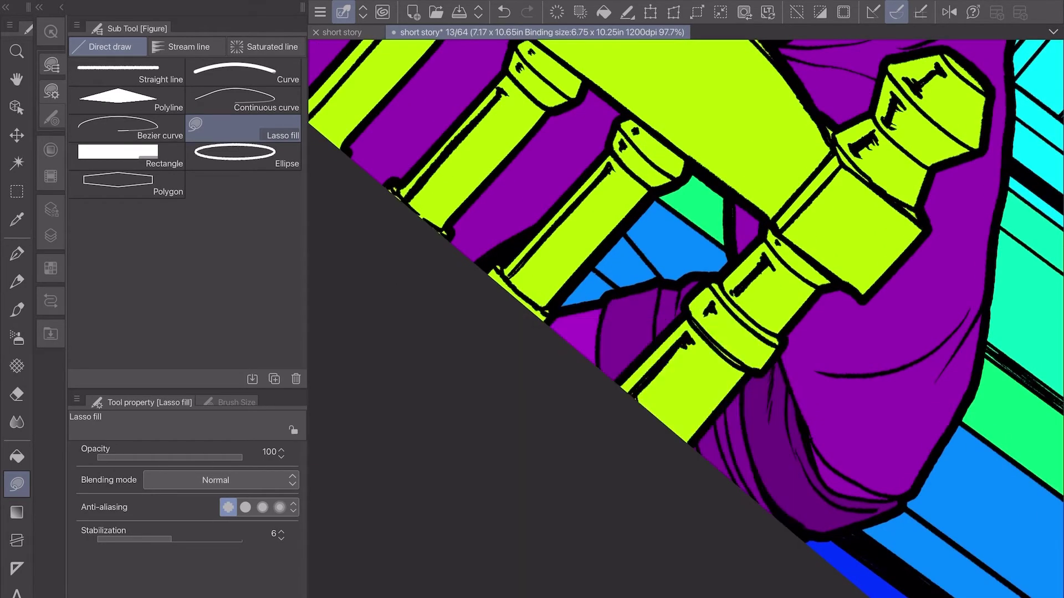
{"action": "key", "text": "w"}
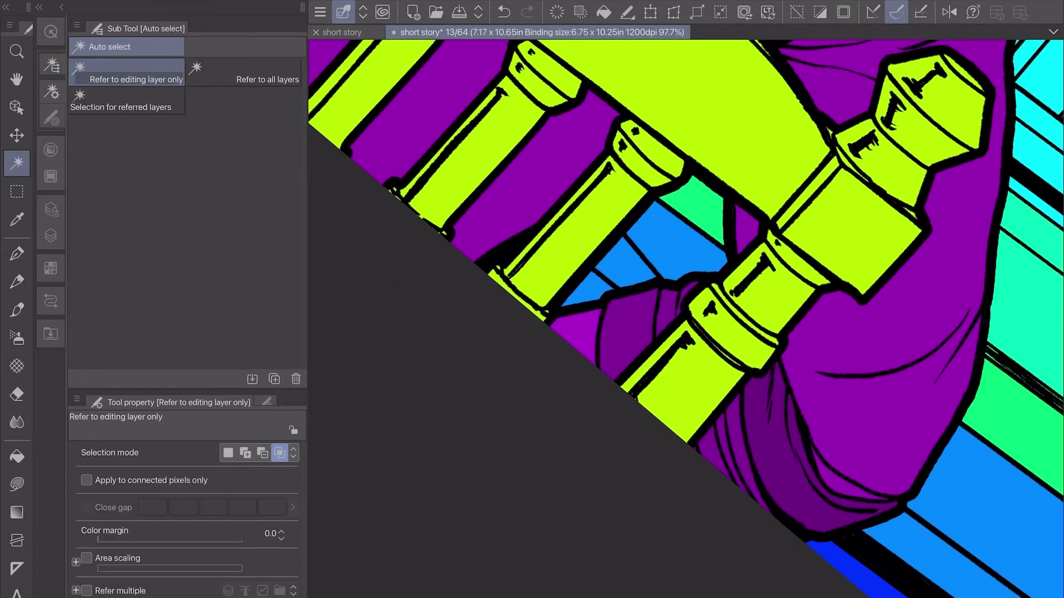
{"action": "key", "text": "u"}
{"action": "scroll", "coordinate": [541, 244], "scroll_direction": "up", "scroll_amount": 2}
- Add another darker purple shadow fill
{"action": "left_click_drag", "start_coordinate": [639, 316], "coordinate": [638, 318]}
{"action": "scroll", "coordinate": [637, 319], "scroll_direction": "down", "scroll_amount": 2}
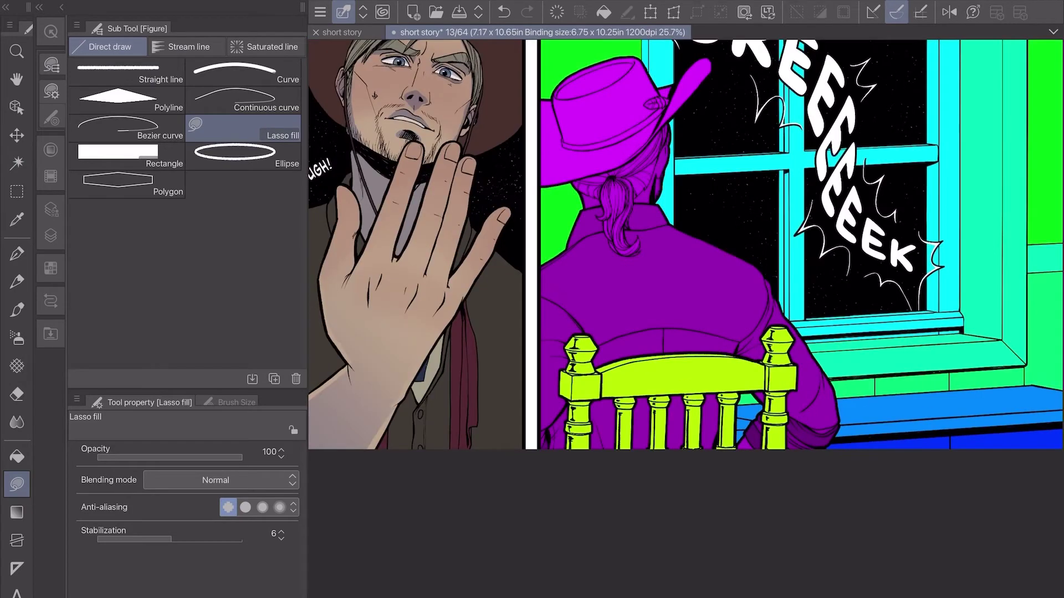
{"action": "scroll", "coordinate": [629, 226], "scroll_direction": "up", "scroll_amount": 2}
{"action": "key", "text": "w"}
{"action": "scroll", "coordinate": [543, 266], "scroll_direction": "up", "scroll_amount": 4}
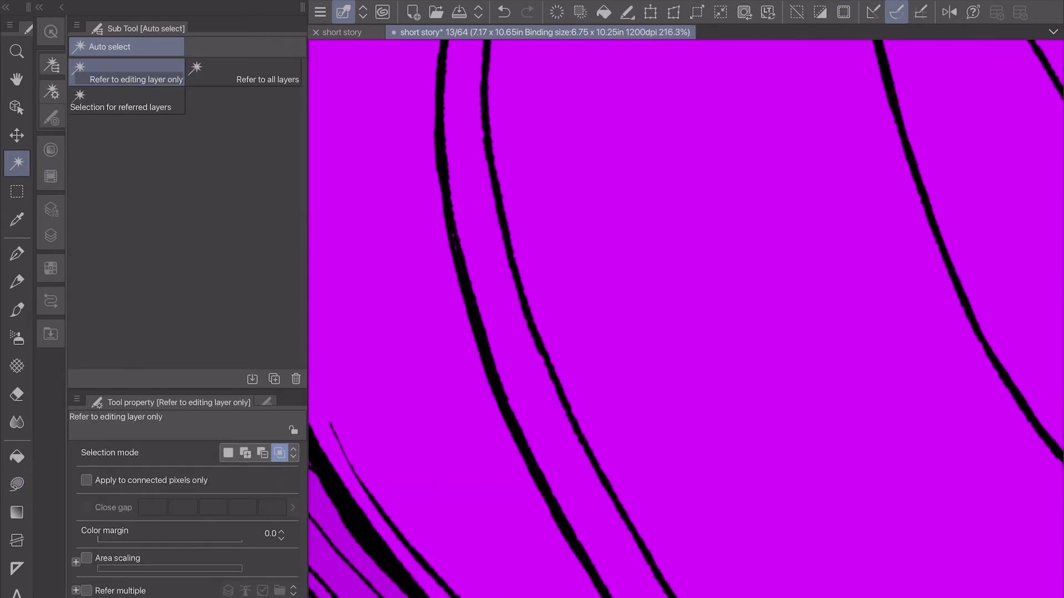
{"action": "key", "text": "u"}
- Darken the inner strip along the hat brim down to the feather's base
{"action": "left_click_drag", "start_coordinate": [501, 250], "coordinate": [540, 346]}
{"action": "left_click_drag", "start_coordinate": [522, 304], "coordinate": [560, 443]}
{"action": "left_click_drag", "start_coordinate": [513, 407], "coordinate": [549, 554]}
{"action": "mouse_move", "coordinate": [451, 284]}
{"action": "left_mouse_down"}
{"action": "mouse_move", "coordinate": [528, 373]}
{"action": "mouse_move", "coordinate": [491, 503]}
{"action": "left_mouse_up"}
{"action": "left_click_drag", "start_coordinate": [432, 344], "coordinate": [526, 493]}
{"action": "mouse_move", "coordinate": [467, 459]}
{"action": "left_mouse_down"}
{"action": "mouse_move", "coordinate": [526, 559]}
{"action": "mouse_move", "coordinate": [554, 499]}
{"action": "left_mouse_up"}
{"action": "left_click_drag", "start_coordinate": [539, 406], "coordinate": [526, 365]}
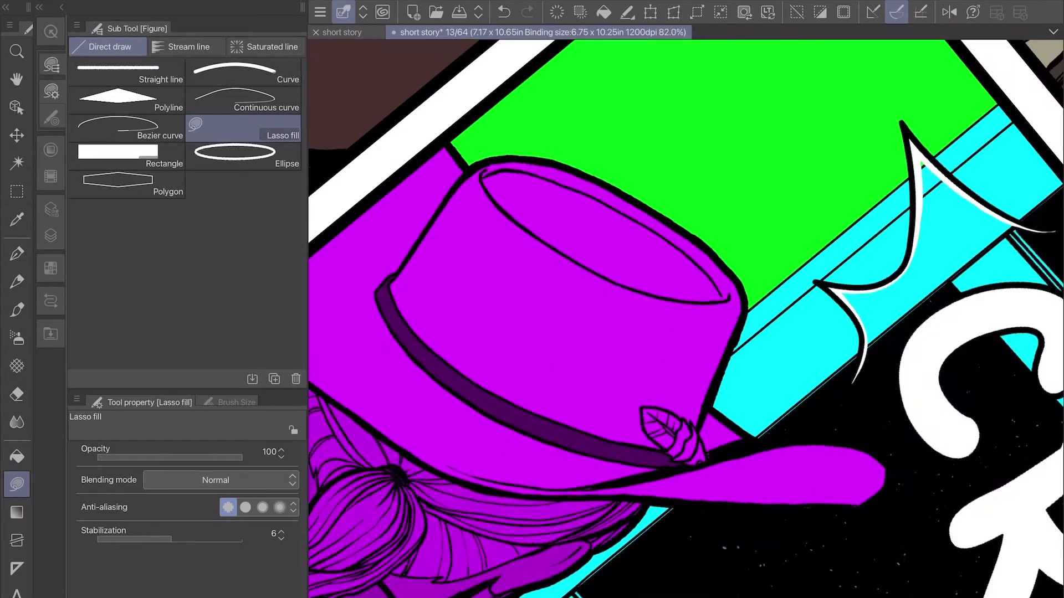
- Select the hat brim area, then clear the selection and zoom in on the hat
{"action": "key", "text": "w"}
{"action": "scroll", "coordinate": [685, 319], "scroll_direction": "up", "scroll_amount": 3}
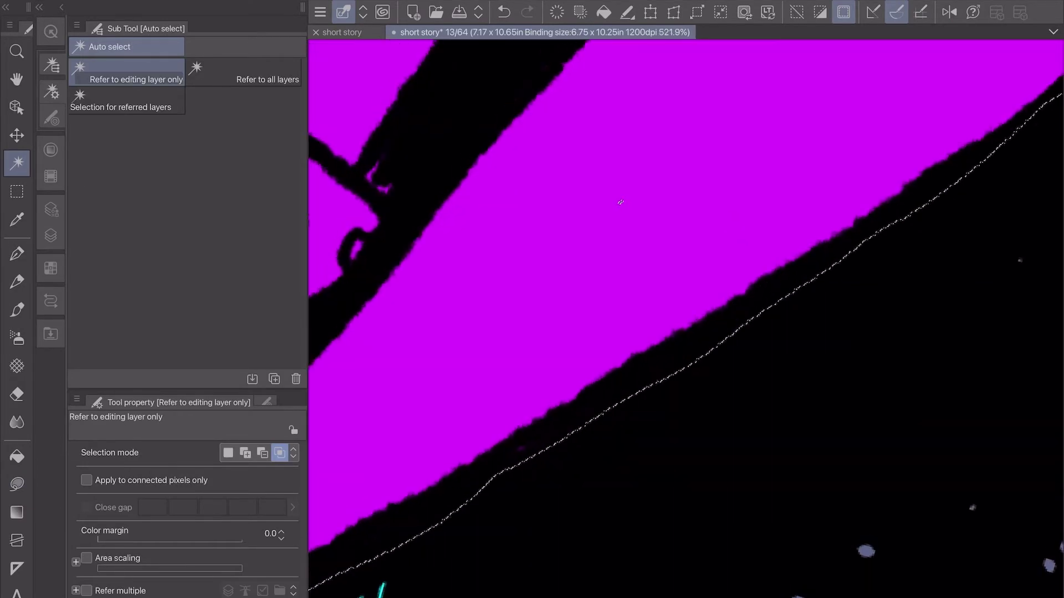
{"action": "key", "text": "u"}
{"action": "key", "text": "w"}
{"action": "scroll", "coordinate": [686, 319], "scroll_direction": "down", "scroll_amount": 4}
{"action": "key", "text": "u"}
{"action": "key", "text": "ctrl+d"}
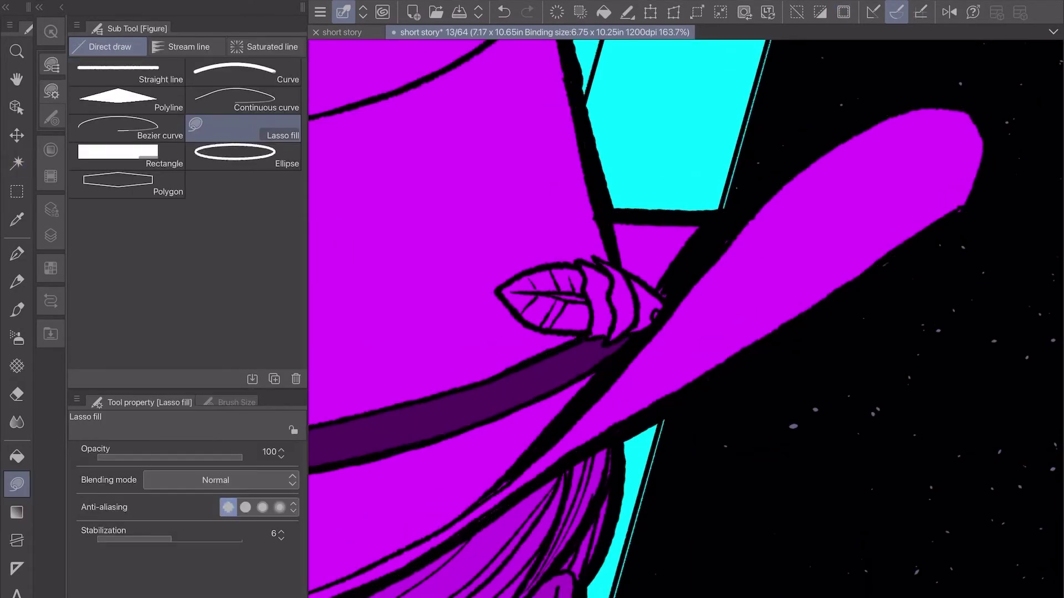
{"action": "scroll", "coordinate": [686, 319], "scroll_direction": "up", "scroll_amount": 2}
{"action": "scroll", "coordinate": [682, 257], "scroll_direction": "up", "scroll_amount": 3}
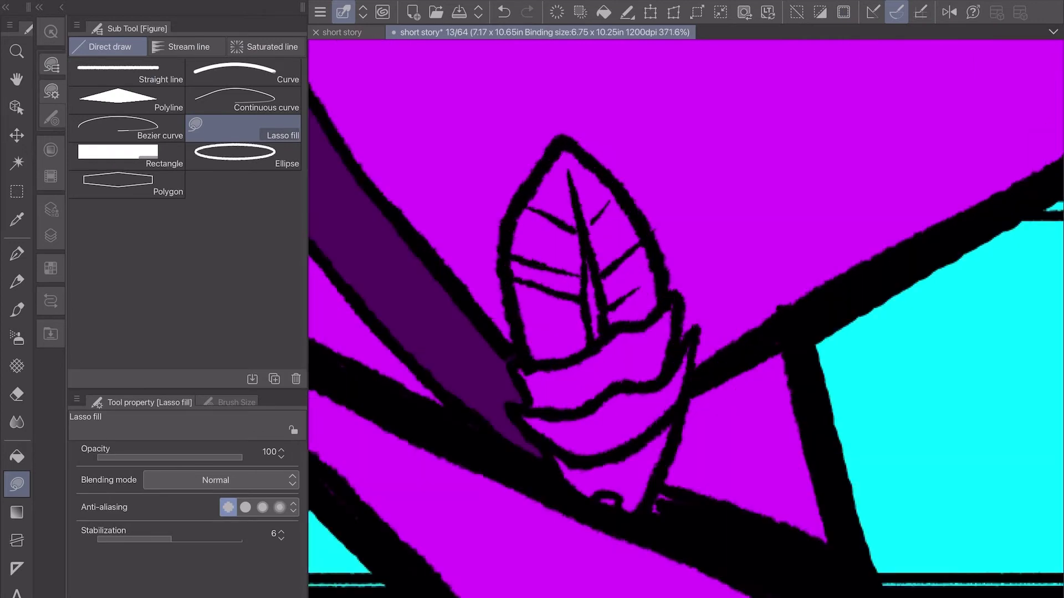
- Fill the feather and its lower stem dark purple
{"action": "mouse_move", "coordinate": [619, 226]}
{"action": "left_mouse_down"}
{"action": "mouse_move", "coordinate": [648, 310]}
{"action": "mouse_move", "coordinate": [532, 355]}
{"action": "left_mouse_up"}
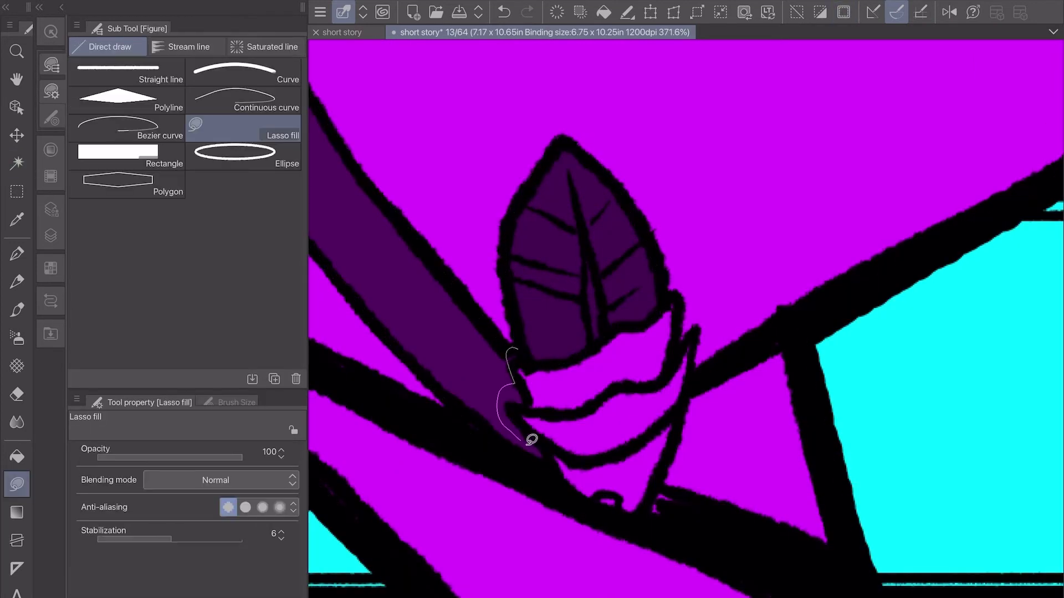
{"action": "left_click_drag", "start_coordinate": [544, 448], "coordinate": [615, 346]}
{"action": "left_click_drag", "start_coordinate": [593, 343], "coordinate": [676, 292]}
{"action": "left_click_drag", "start_coordinate": [581, 366], "coordinate": [593, 343]}
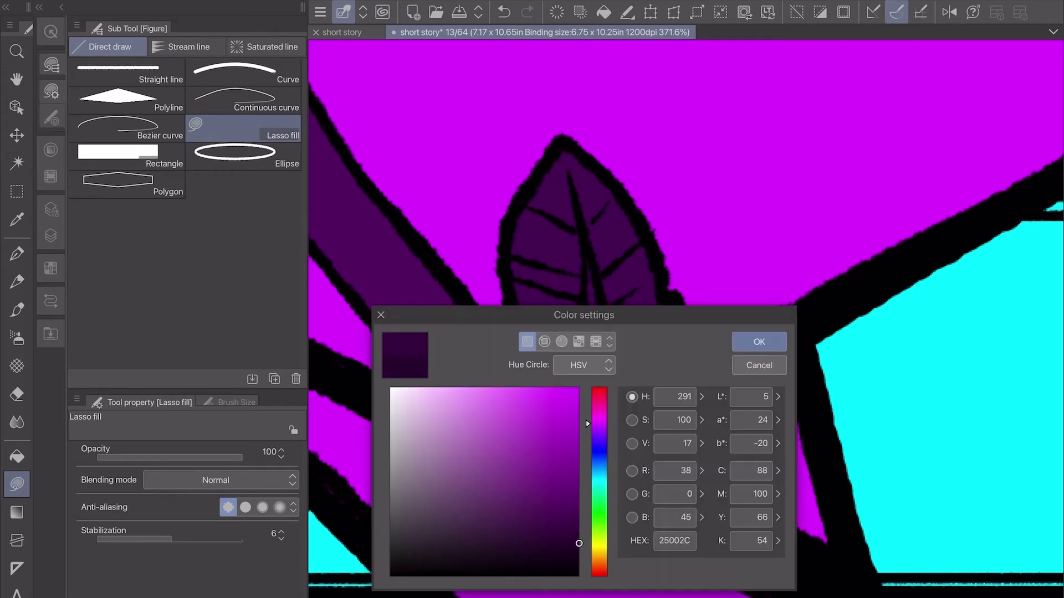
{"action": "left_click_drag", "start_coordinate": [591, 453], "coordinate": [549, 449]}
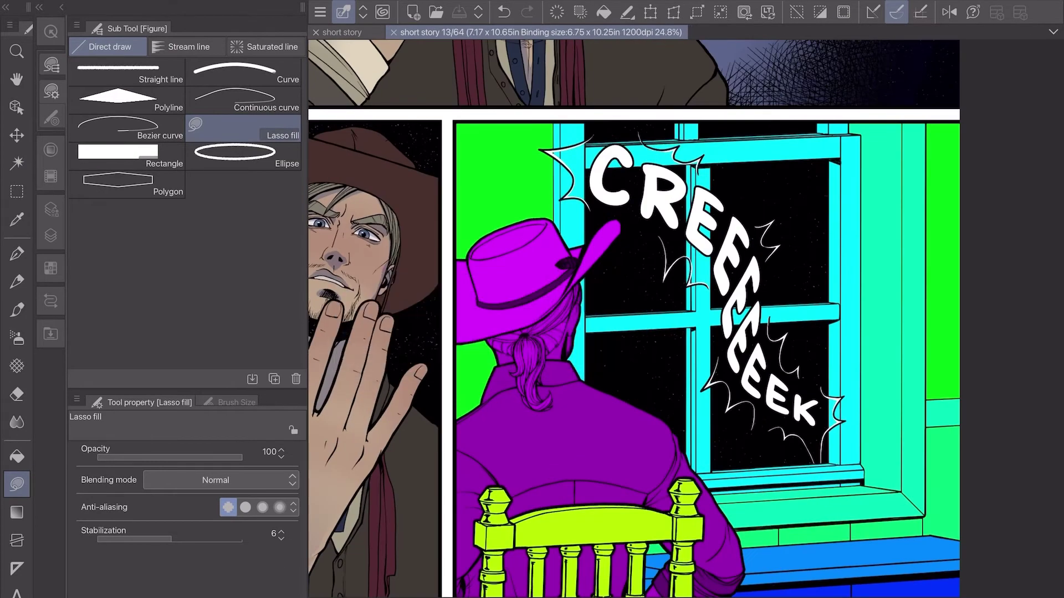
- Fit the whole page in view and fill the window's side frame dark brown
{"action": "key", "text": "ctrl+0"}
{"action": "key", "text": "g"}
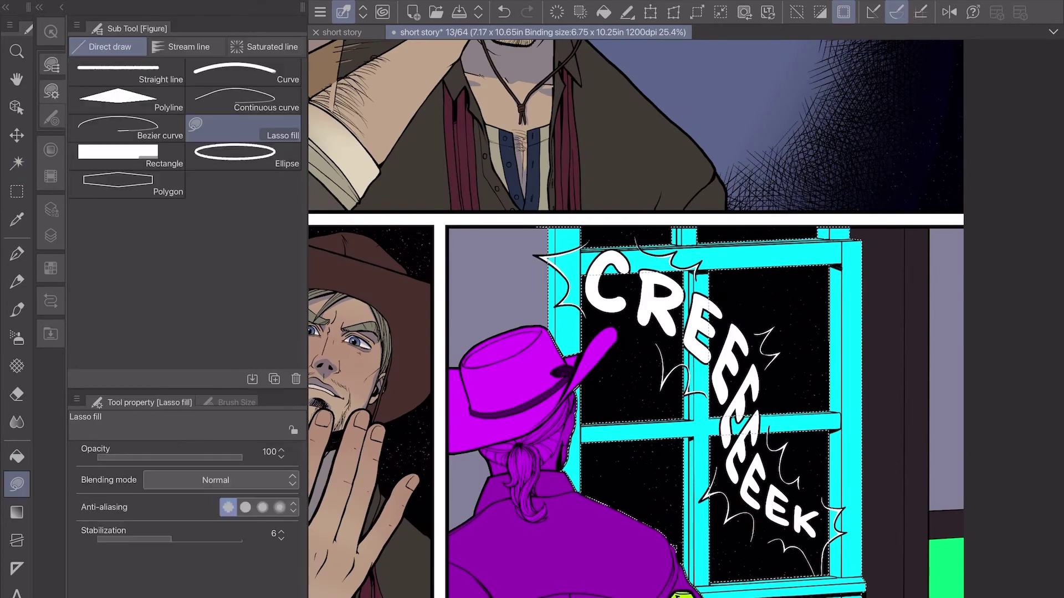
{"action": "scroll", "coordinate": [554, 277], "scroll_direction": "up", "scroll_amount": 3}
{"action": "scroll", "coordinate": [554, 277], "scroll_direction": "up", "scroll_amount": 2}
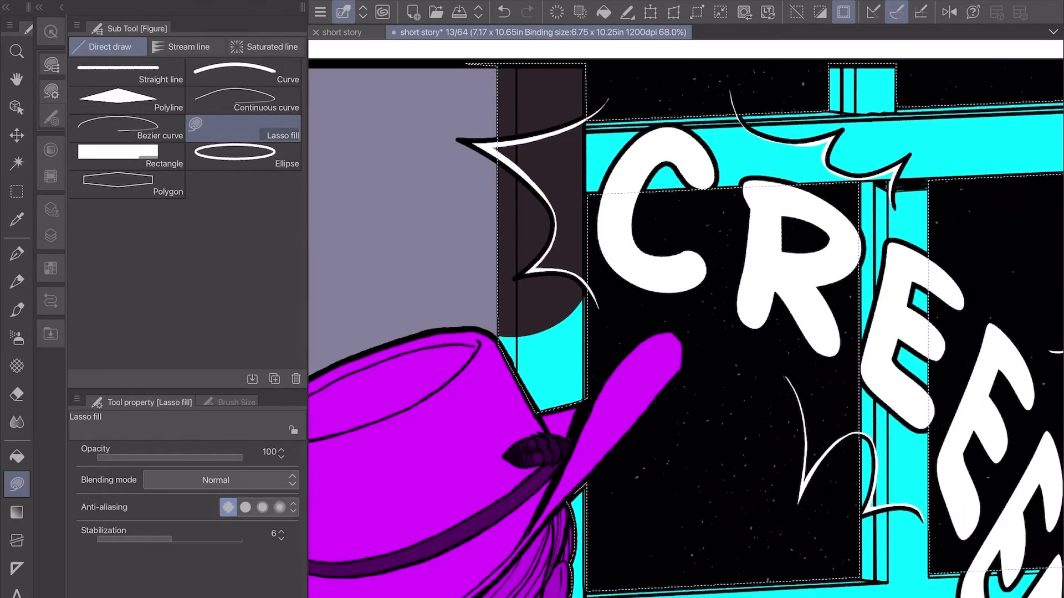
{"action": "left_click_drag", "start_coordinate": [441, 335], "coordinate": [602, 453]}
{"action": "scroll", "coordinate": [602, 453], "scroll_direction": "down", "scroll_amount": 8}
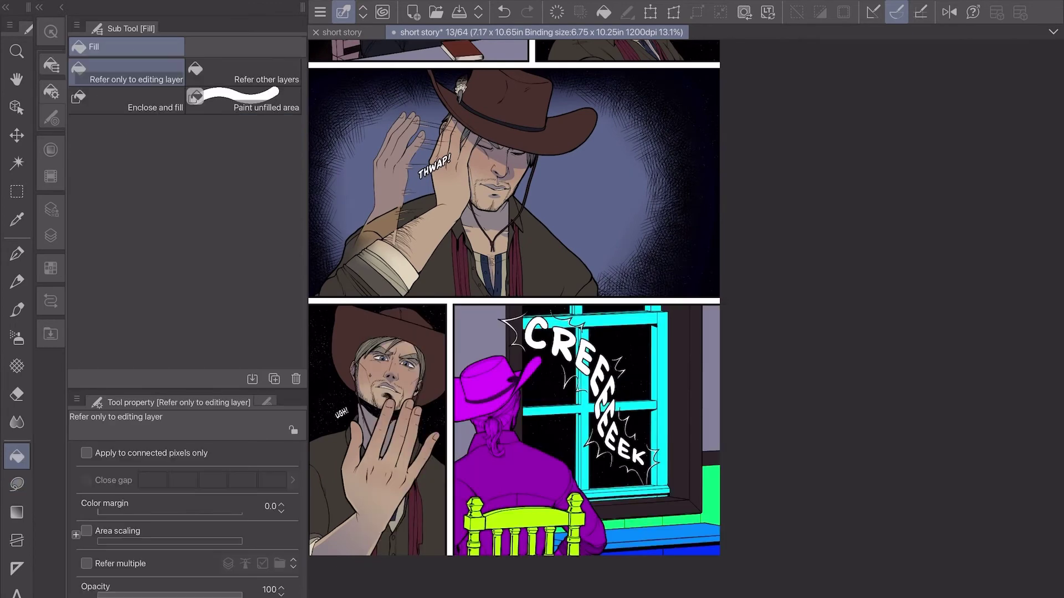
- Fill the cyan window frame and the green and blue window ledges grey
{"action": "key", "text": "alt+BackSpace"}
{"action": "scroll", "coordinate": [516, 299], "scroll_direction": "up", "scroll_amount": 3}
{"action": "scroll", "coordinate": [515, 299], "scroll_direction": "down", "scroll_amount": 4}
{"action": "left_click", "coordinate": [711, 491]}
{"action": "scroll", "coordinate": [515, 300], "scroll_direction": "down", "scroll_amount": 2}
{"action": "key", "text": "Escape"}
{"action": "left_click", "coordinate": [670, 446]}
{"action": "left_click", "coordinate": [670, 462]}
{"action": "key", "text": "Escape"}
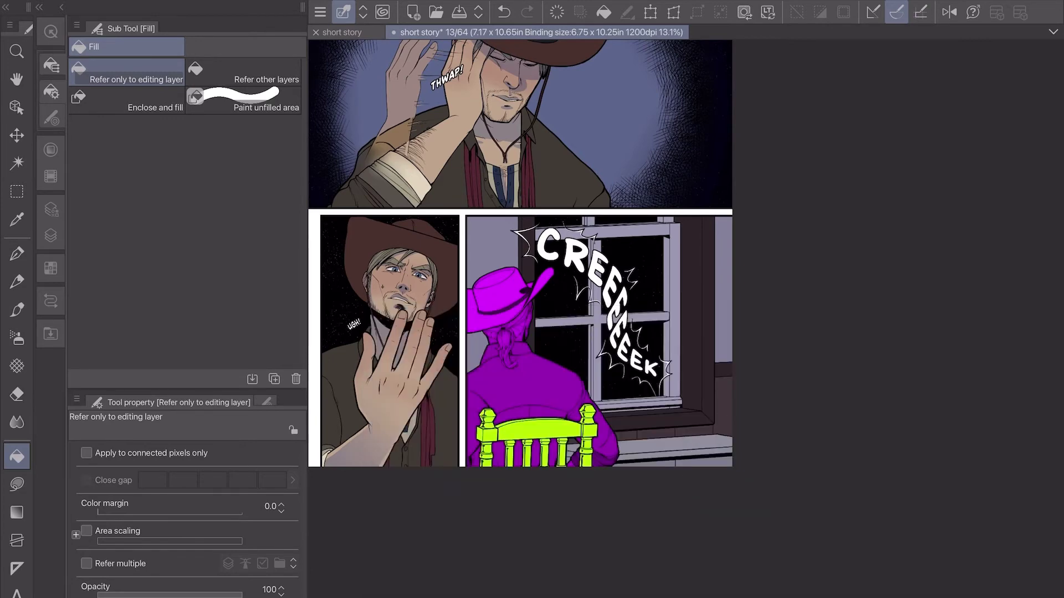
- Fill the lime-green chair grey-brown and save the page
{"action": "key", "text": "Escape"}
{"action": "left_click", "coordinate": [527, 430]}
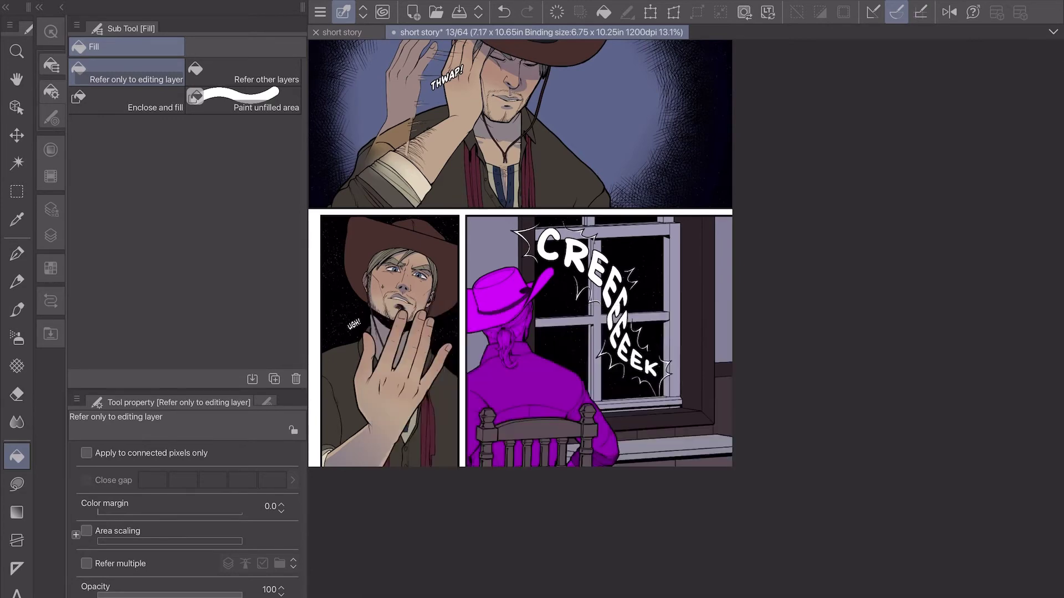
{"action": "key", "text": "ctrl+minus"}
{"action": "key", "text": "ctrl+s"}
- Using Color Set swatches, fill the purple shirt dark brown and the purple hat brown
{"action": "scroll", "coordinate": [546, 282], "scroll_direction": "up", "scroll_amount": 3}
{"action": "scroll", "coordinate": [546, 283], "scroll_direction": "down", "scroll_amount": 2}
{"action": "left_click", "coordinate": [50, 236]}
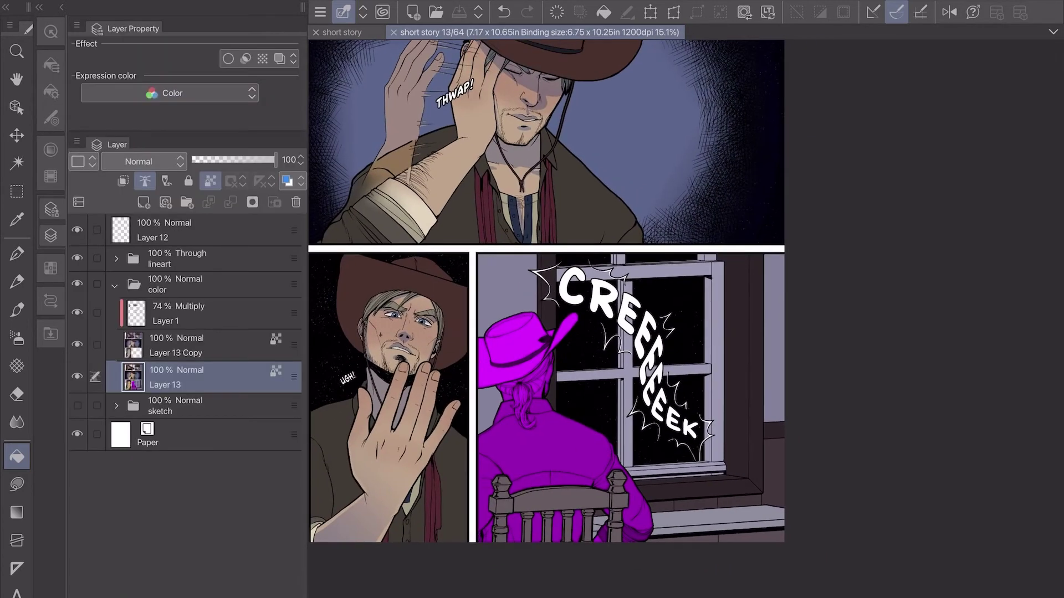
{"action": "left_click", "coordinate": [50, 268]}
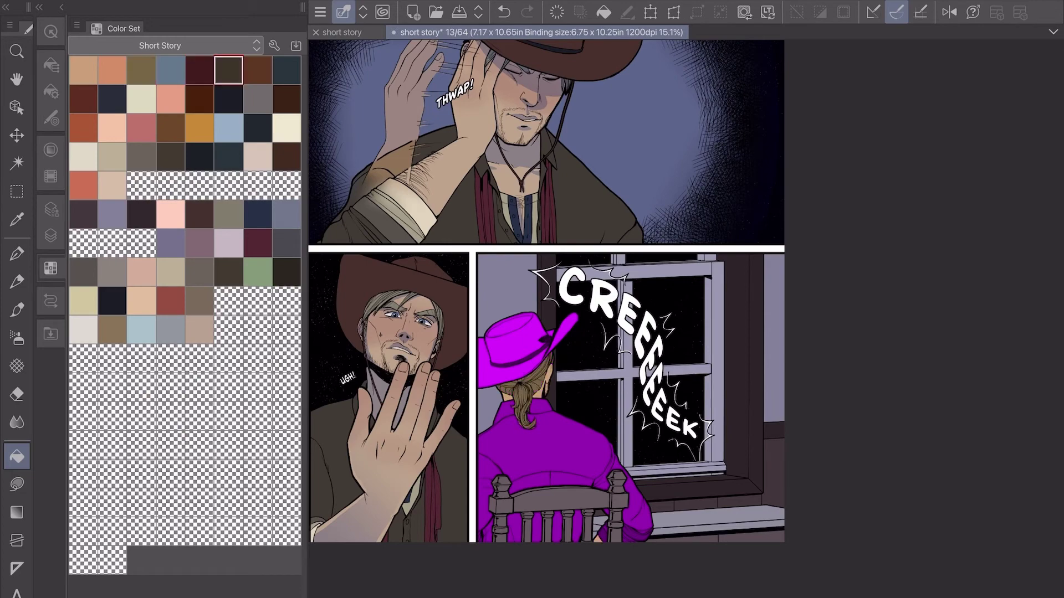
{"action": "left_click", "coordinate": [549, 465]}
{"action": "left_click", "coordinate": [258, 70]}
{"action": "left_click", "coordinate": [527, 344]}
- Pick the dark maroon swatch from the Color Set and save the page
{"action": "scroll", "coordinate": [687, 310], "scroll_direction": "up", "scroll_amount": 5}
{"action": "scroll", "coordinate": [687, 310], "scroll_direction": "down", "scroll_amount": 5}
{"action": "left_click", "coordinate": [258, 243]}
{"action": "scroll", "coordinate": [687, 310], "scroll_direction": "up", "scroll_amount": 3}
{"action": "scroll", "coordinate": [576, 360], "scroll_direction": "down", "scroll_amount": 1}
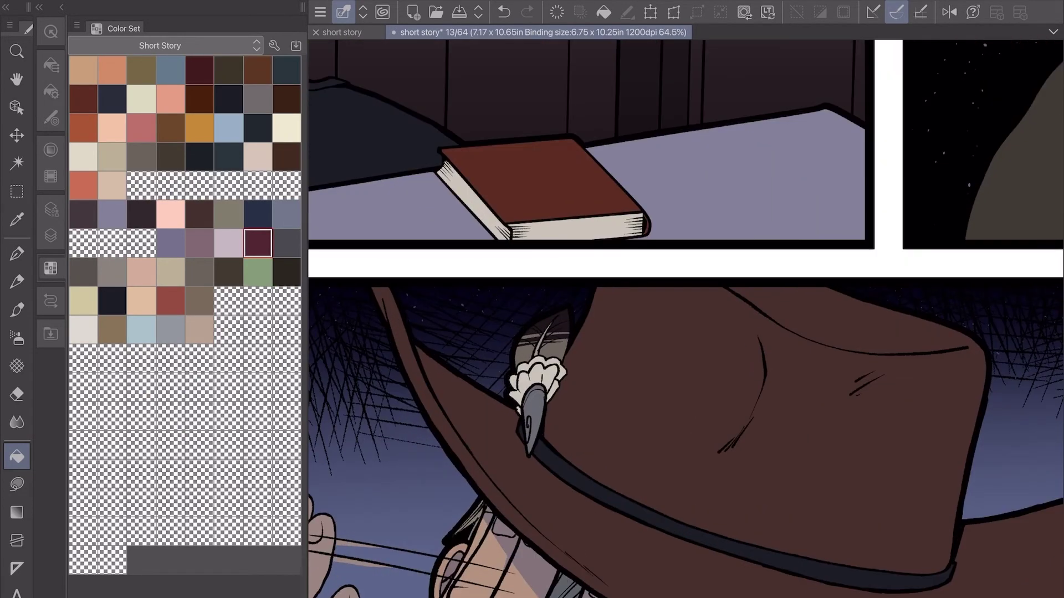
{"action": "scroll", "coordinate": [576, 360], "scroll_direction": "down", "scroll_amount": 4}
{"action": "scroll", "coordinate": [685, 319], "scroll_direction": "up", "scroll_amount": 5}
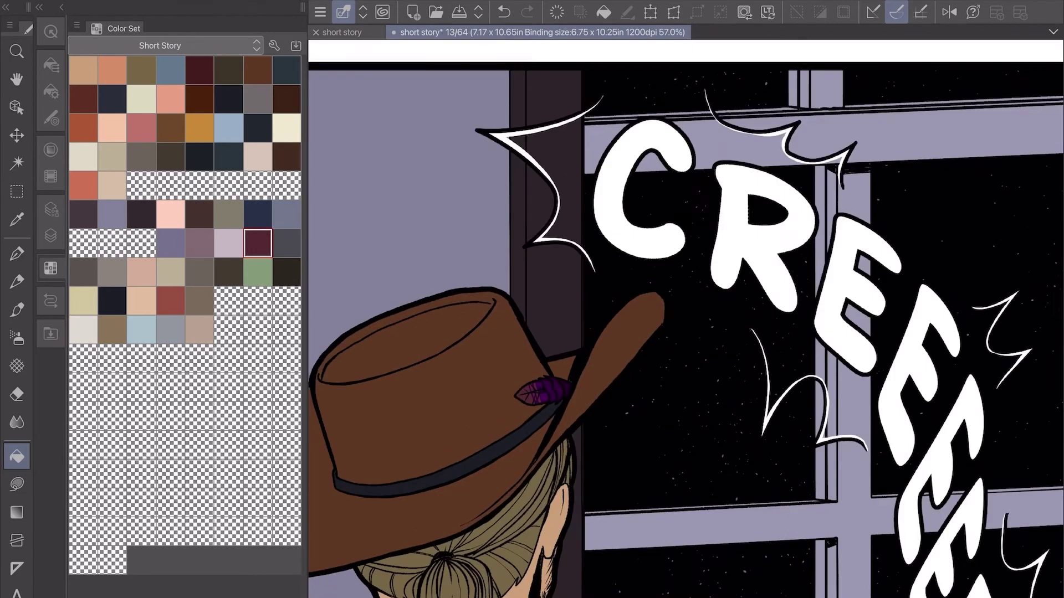
{"action": "scroll", "coordinate": [499, 166], "scroll_direction": "down", "scroll_amount": 3}
{"action": "scroll", "coordinate": [499, 166], "scroll_direction": "up", "scroll_amount": 2}
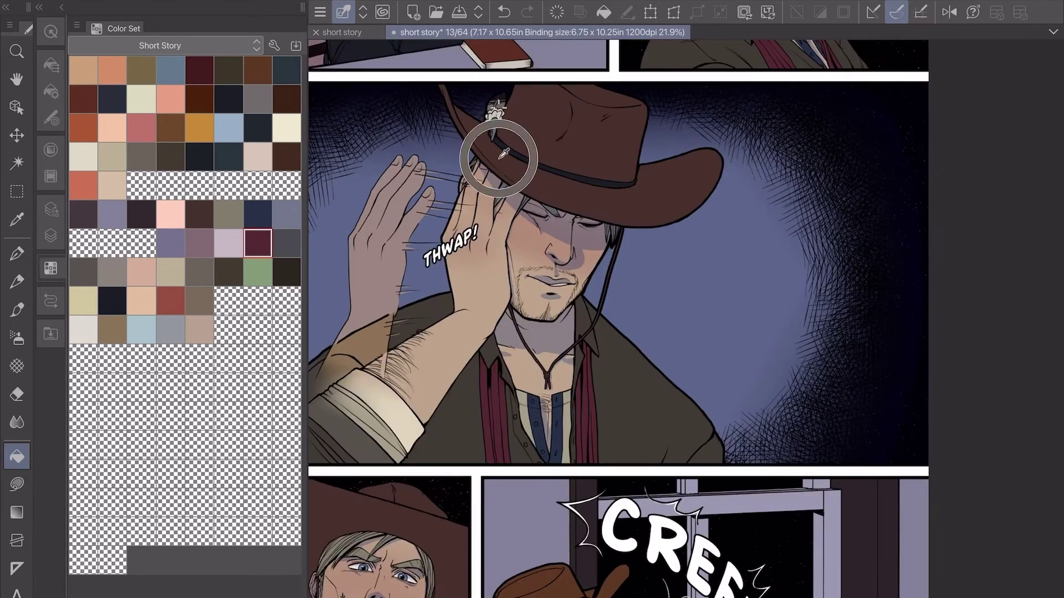
{"action": "key", "text": "Escape"}
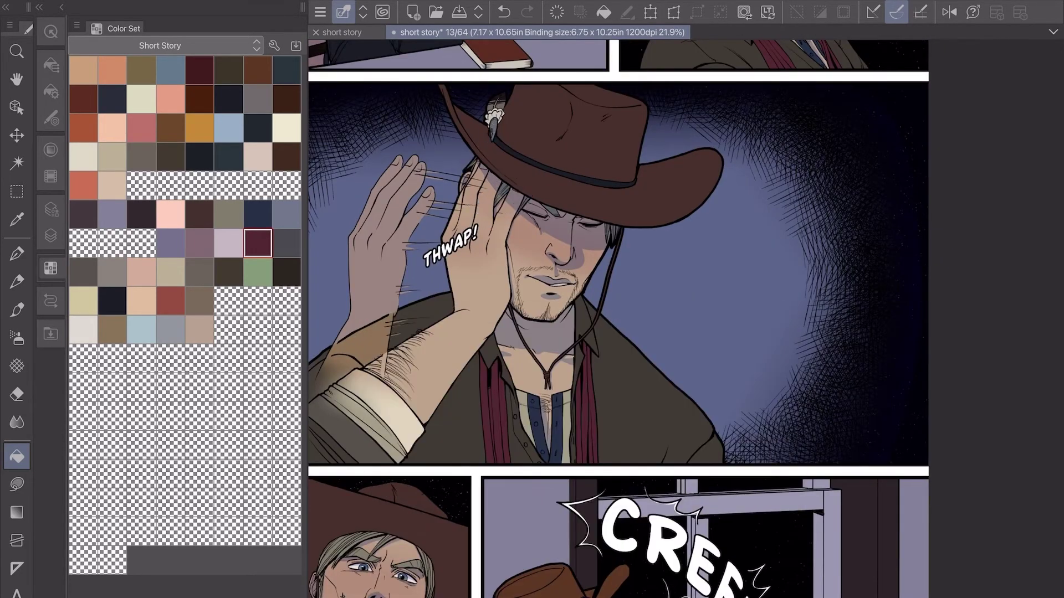
{"action": "scroll", "coordinate": [665, 527], "scroll_direction": "up", "scroll_amount": 6}
{"action": "scroll", "coordinate": [686, 318], "scroll_direction": "down", "scroll_amount": 6}
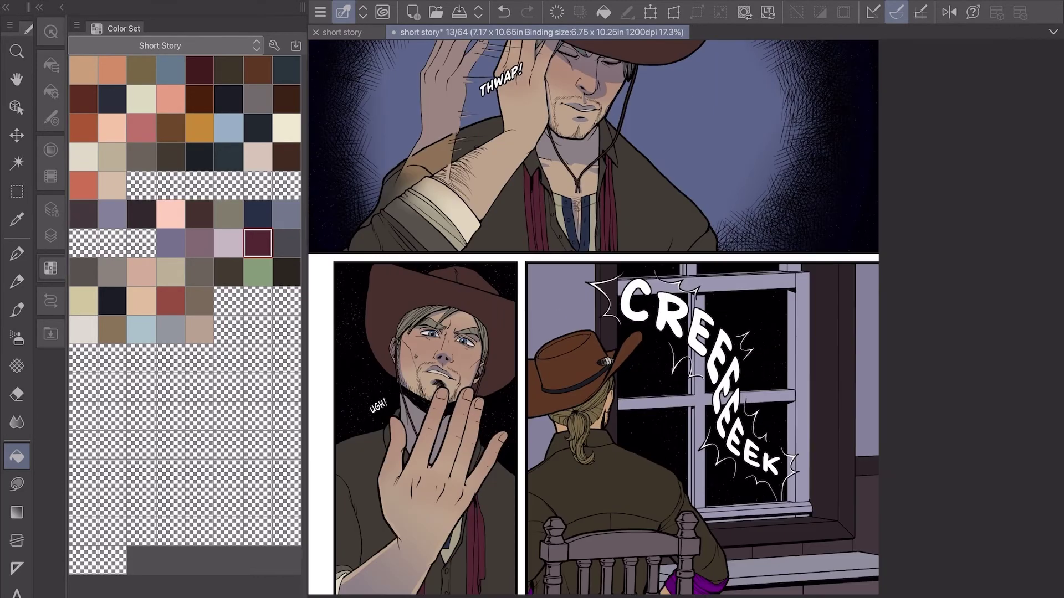
{"action": "key", "text": "ctrl+s"}
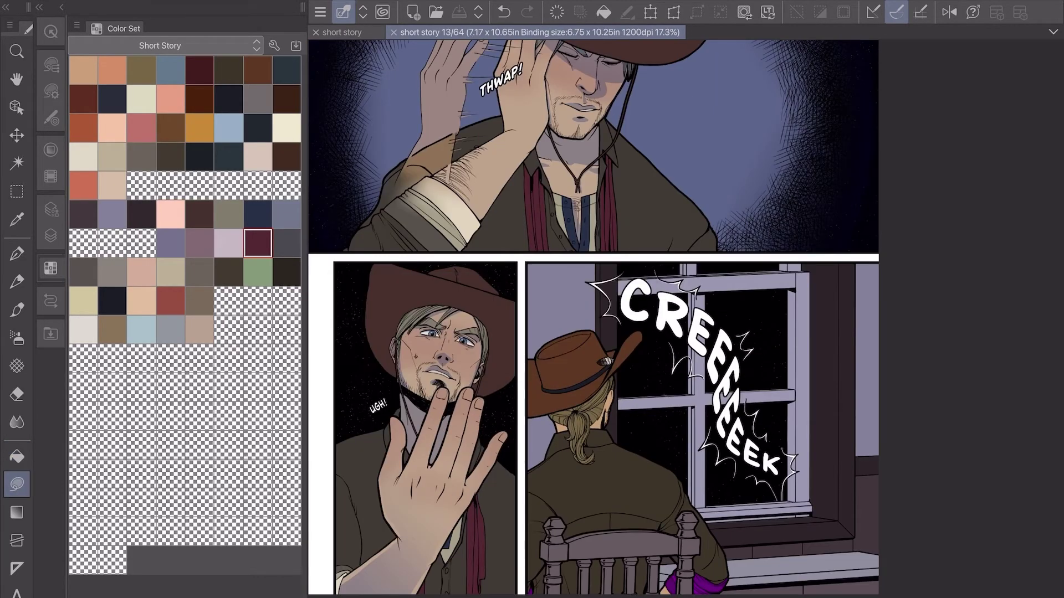
- Fill the seated cowboy's hat dark maroon with the Fill tool
{"action": "key", "text": "g"}
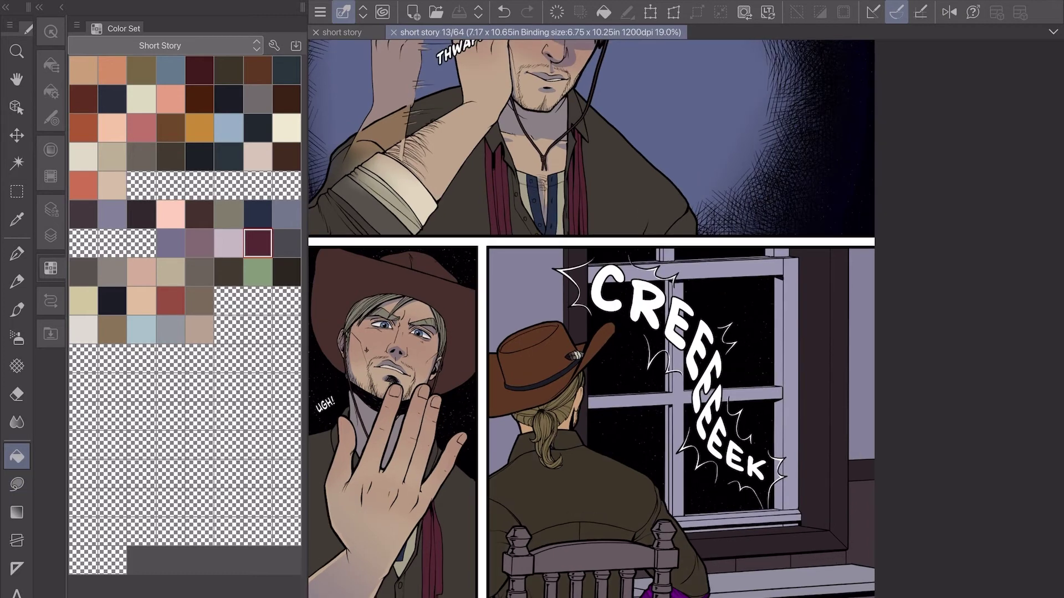
{"action": "scroll", "coordinate": [610, 332], "scroll_direction": "up", "scroll_amount": 1}
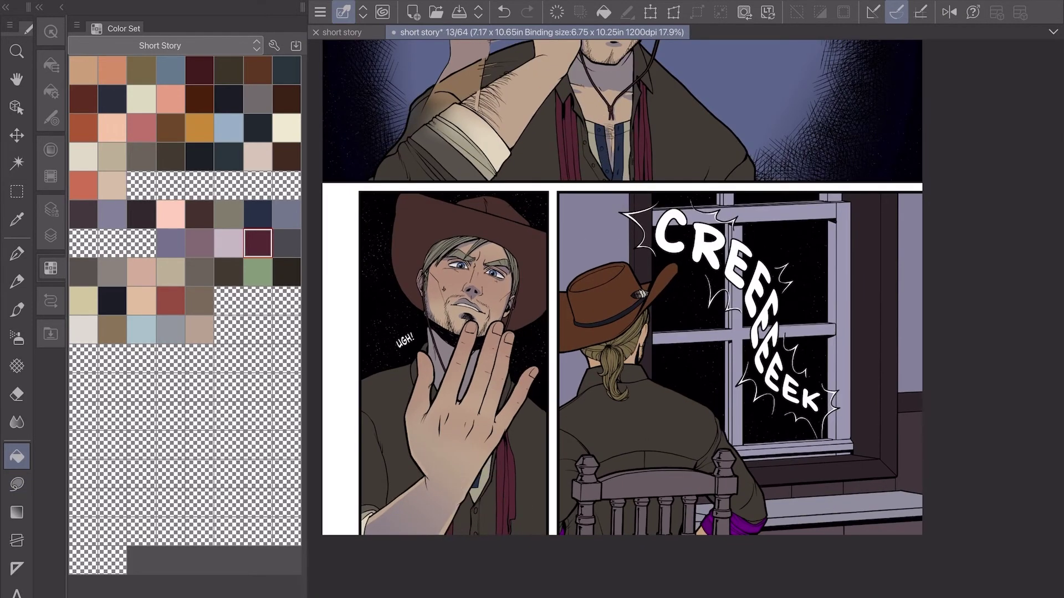
{"action": "left_click", "coordinate": [599, 299]}
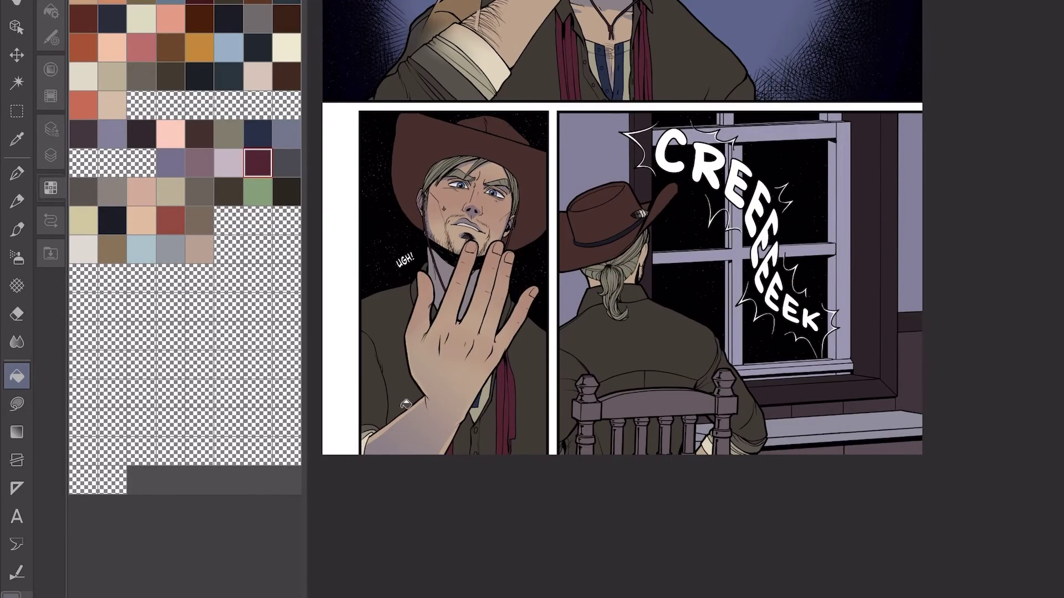
{"action": "scroll", "coordinate": [621, 278], "scroll_direction": "up", "scroll_amount": 3}
- Copy the rectangle-selected window panel to a new layer and merge Layer 13 Copy into Layer 13 Copy 2
{"action": "left_click", "coordinate": [50, 155]}
{"action": "left_click", "coordinate": [16, 111]}
{"action": "left_click_drag", "start_coordinate": [585, 190], "coordinate": [963, 552]}
{"action": "key", "text": "ctrl+c"}
{"action": "key", "text": "ctrl+v"}
{"action": "left_click", "coordinate": [183, 265]}
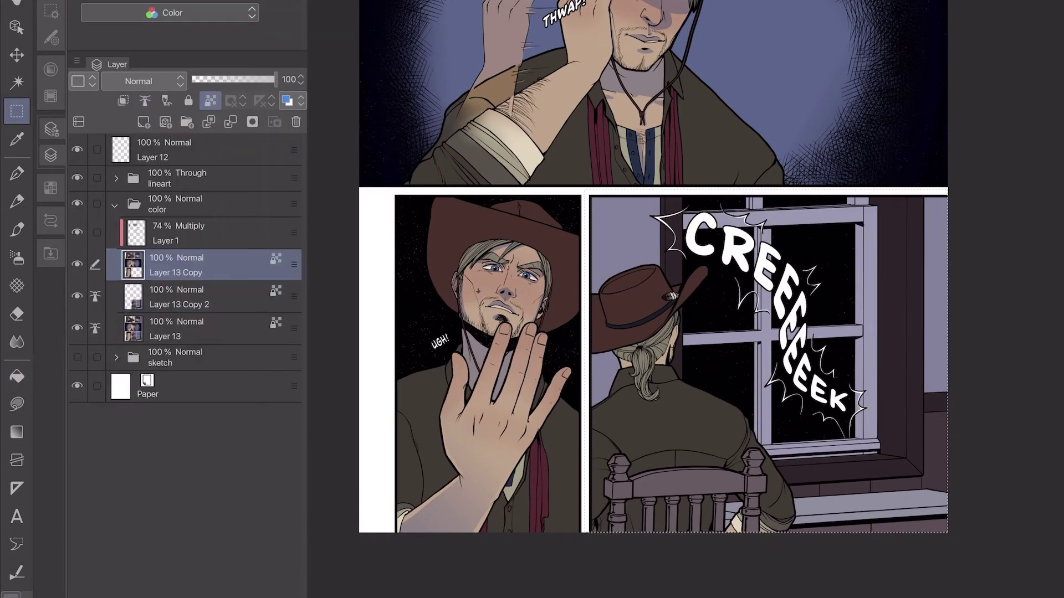
{"action": "key", "text": "ctrl+e"}
- Drag an upward-fading gradient shadow over the bottom of the window panel and save
{"action": "key", "text": "g"}
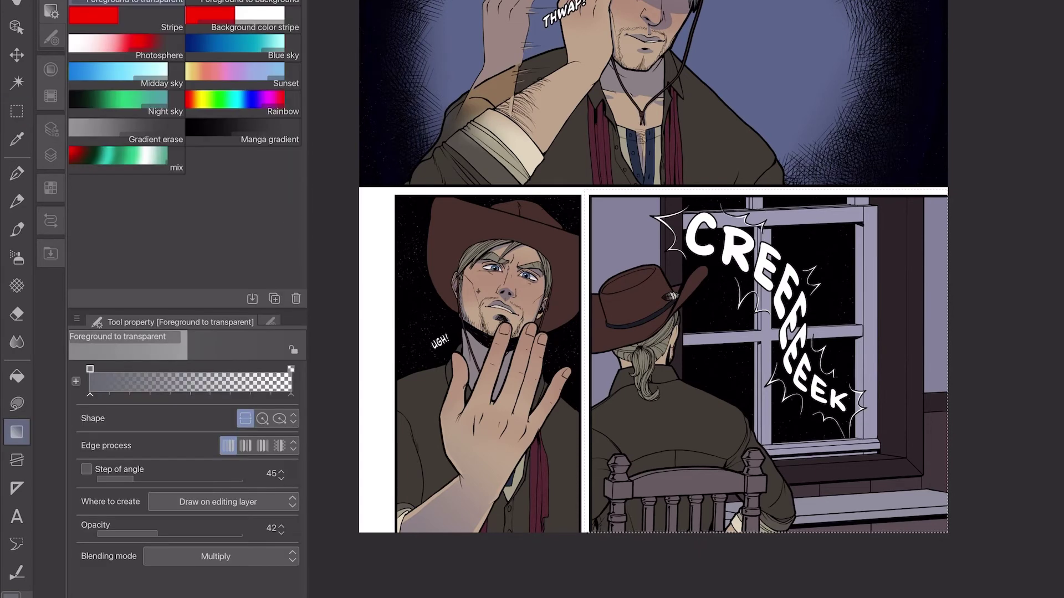
{"action": "key", "text": "m"}
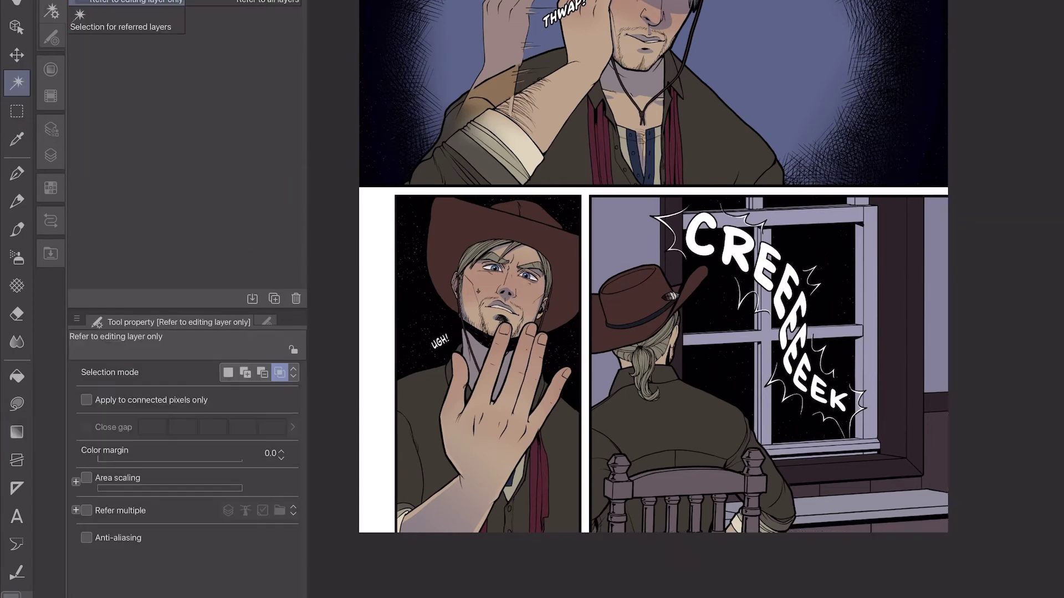
{"action": "key", "text": "ctrl+d"}
{"action": "key", "text": "g"}
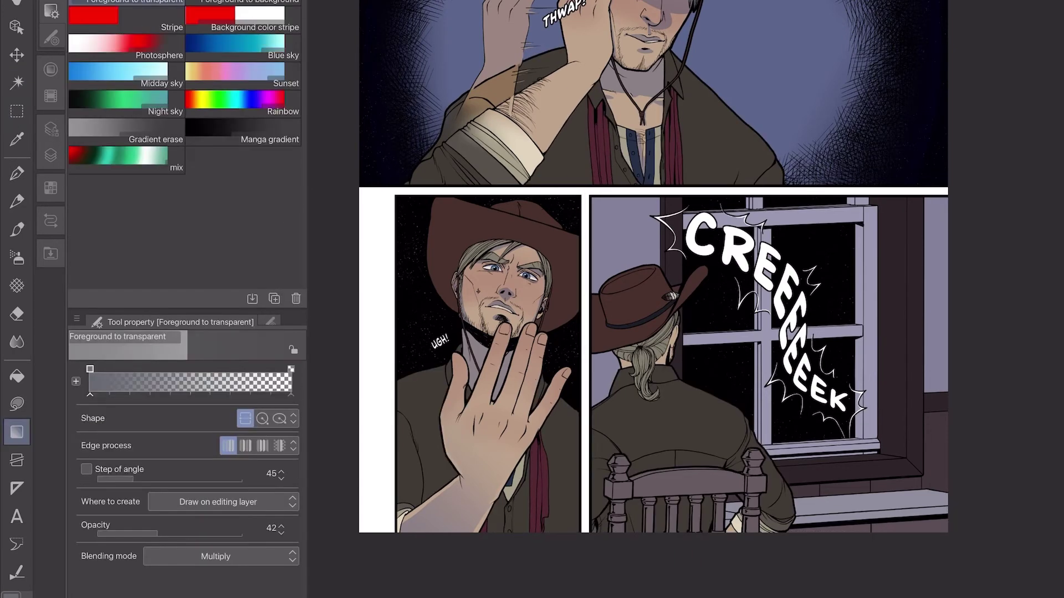
{"action": "left_click_drag", "start_coordinate": [686, 438], "coordinate": [686, 437]}
{"action": "left_click_drag", "start_coordinate": [683, 390], "coordinate": [685, 377]}
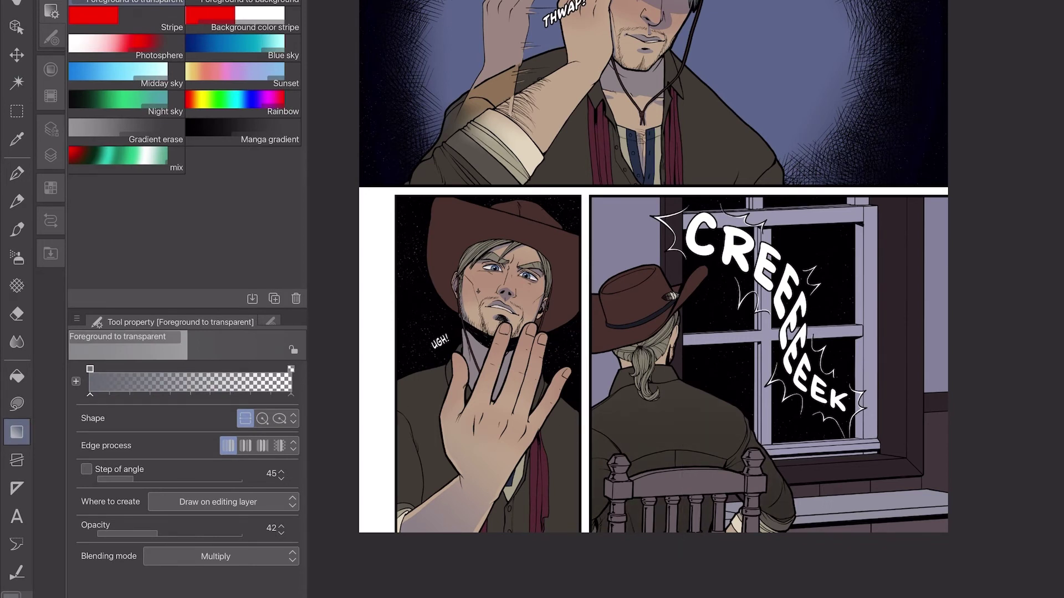
{"action": "key", "text": "w"}
{"action": "key", "text": "g"}
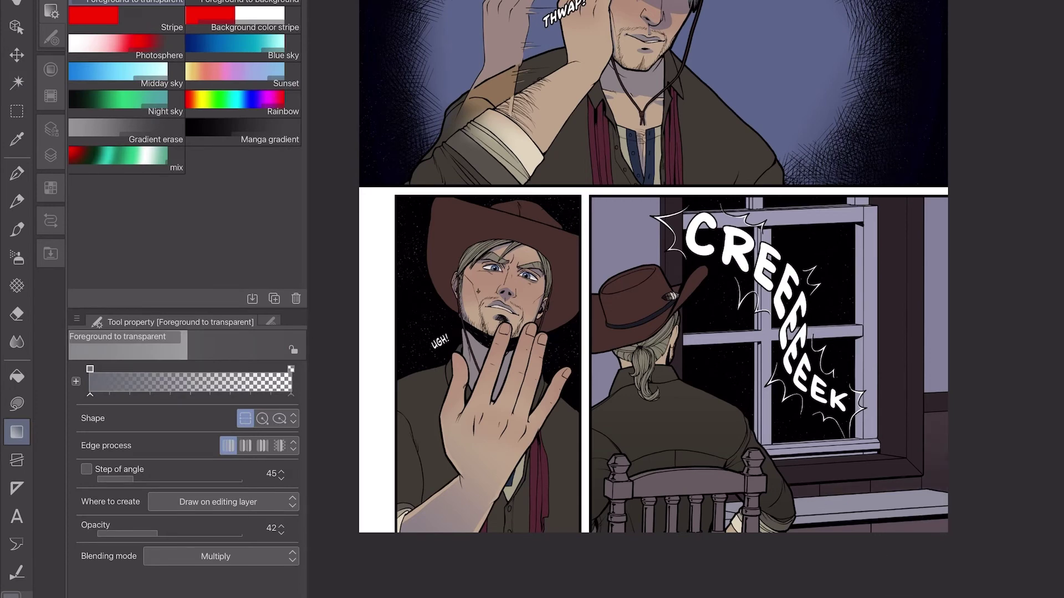
{"action": "key", "text": "w"}
{"action": "key", "text": "g"}
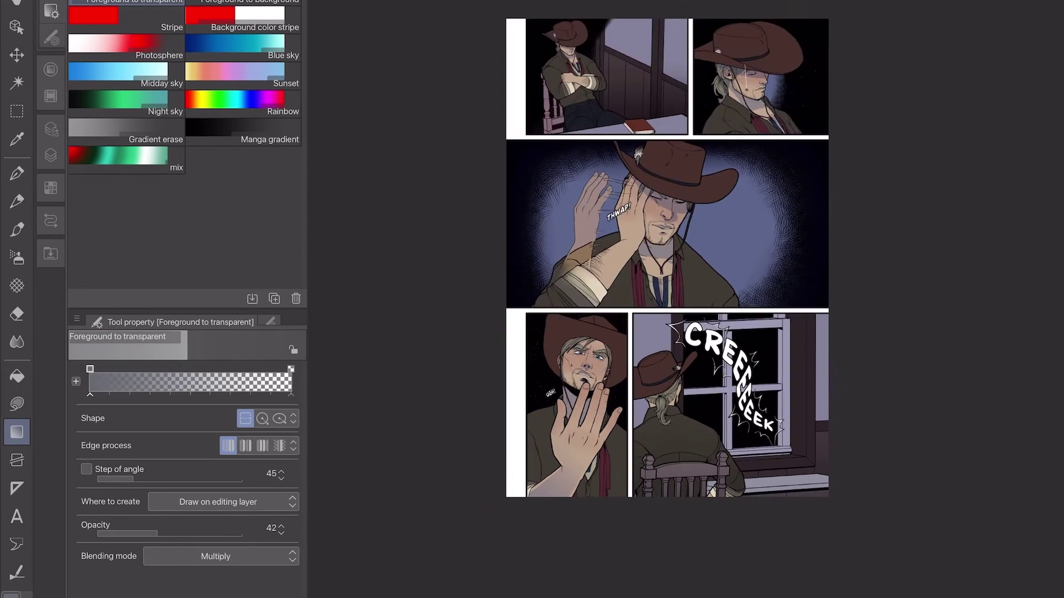
{"action": "key", "text": "ctrl+s"}
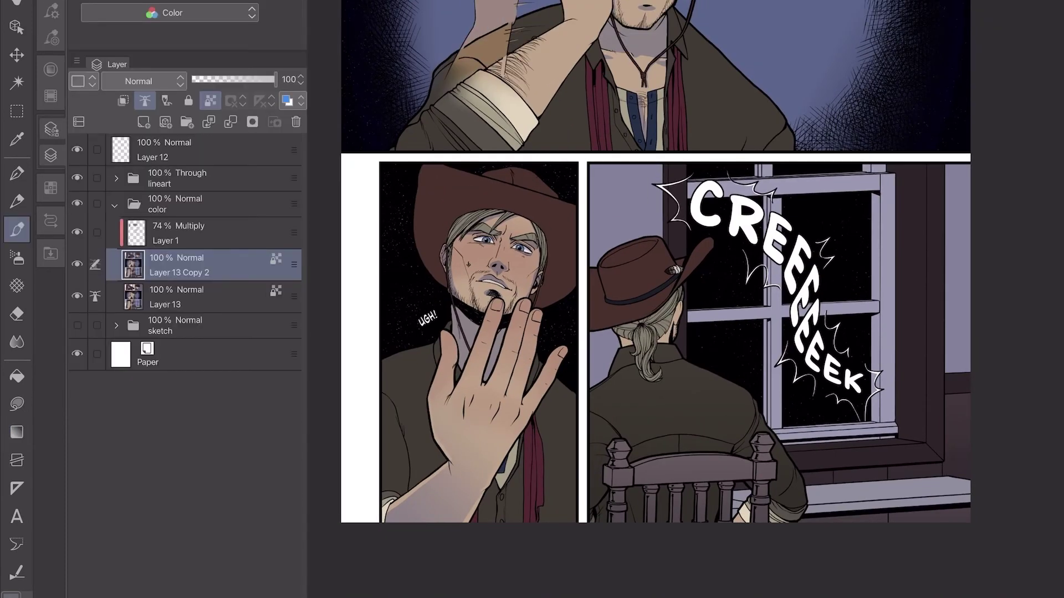
- On a new Layer 2, paint a muted mauve-purple rim light along the cowboy's back and hat
{"action": "key", "text": "ctrl+shift+n"}
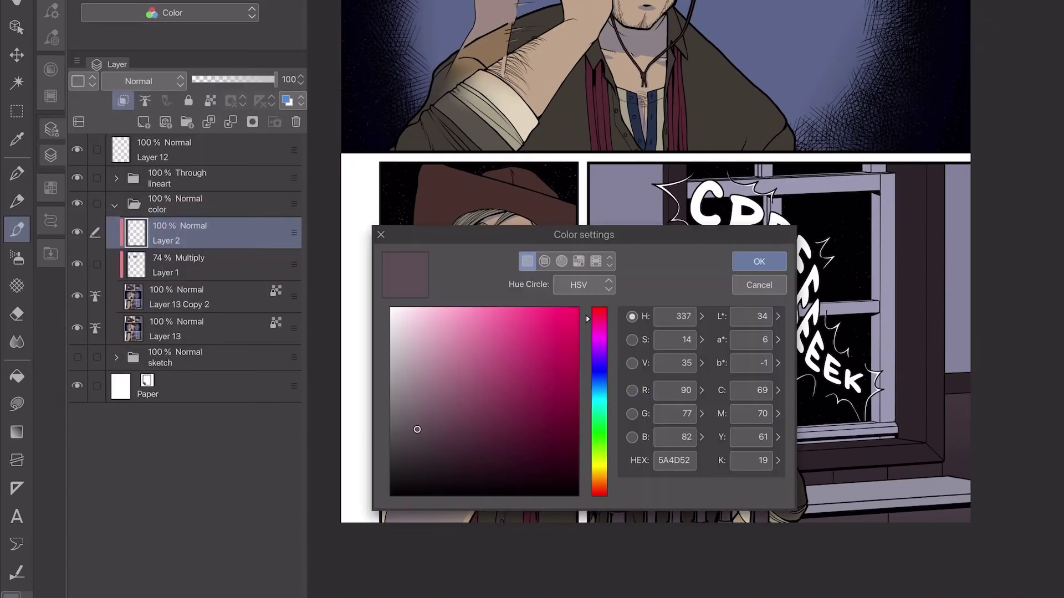
{"action": "key", "text": "Return"}
{"action": "scroll", "coordinate": [692, 332], "scroll_direction": "up", "scroll_amount": 5}
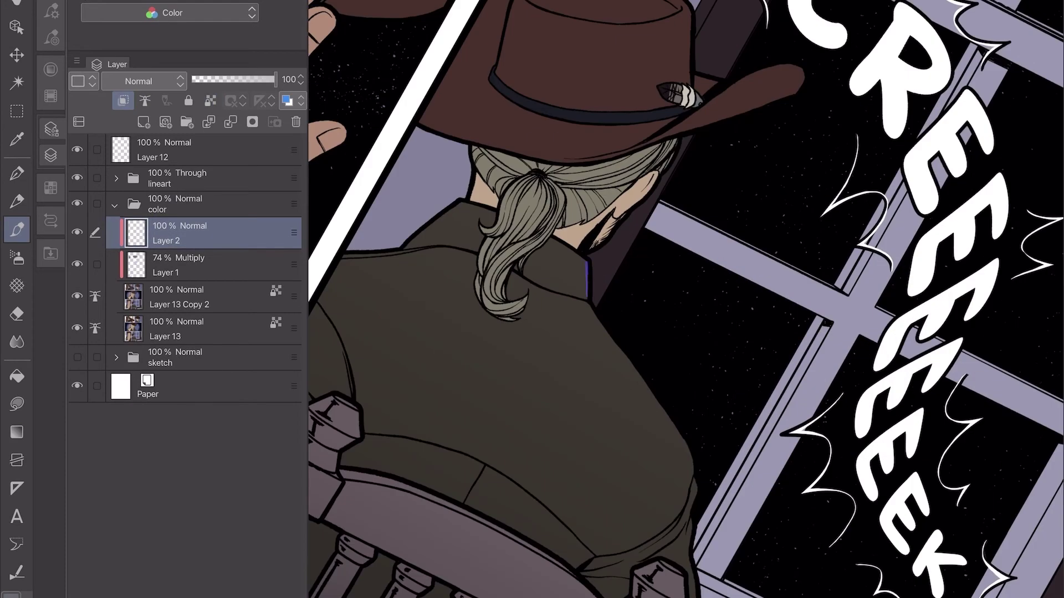
{"action": "left_click", "coordinate": [51, 37]}
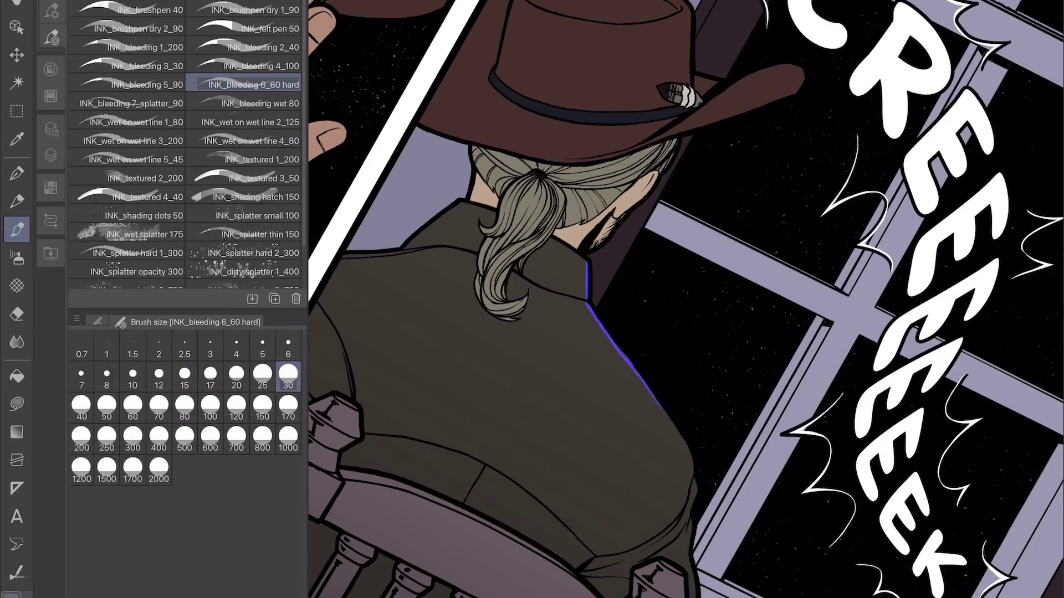
{"action": "scroll", "coordinate": [685, 299], "scroll_direction": "down", "scroll_amount": 3}
{"action": "scroll", "coordinate": [686, 299], "scroll_direction": "up", "scroll_amount": 5}
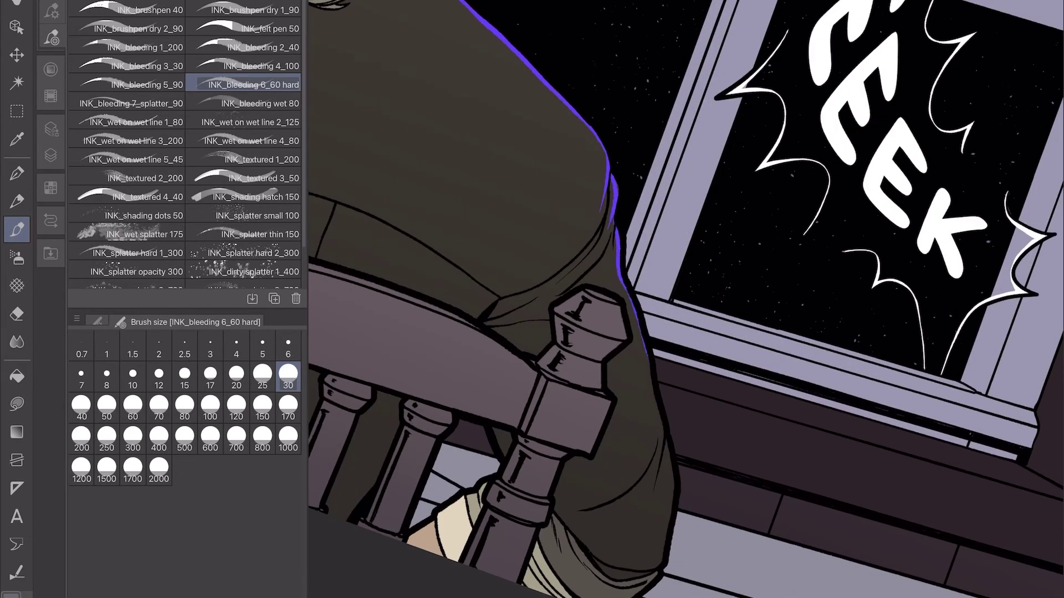
{"action": "scroll", "coordinate": [686, 299], "scroll_direction": "up", "scroll_amount": 5}
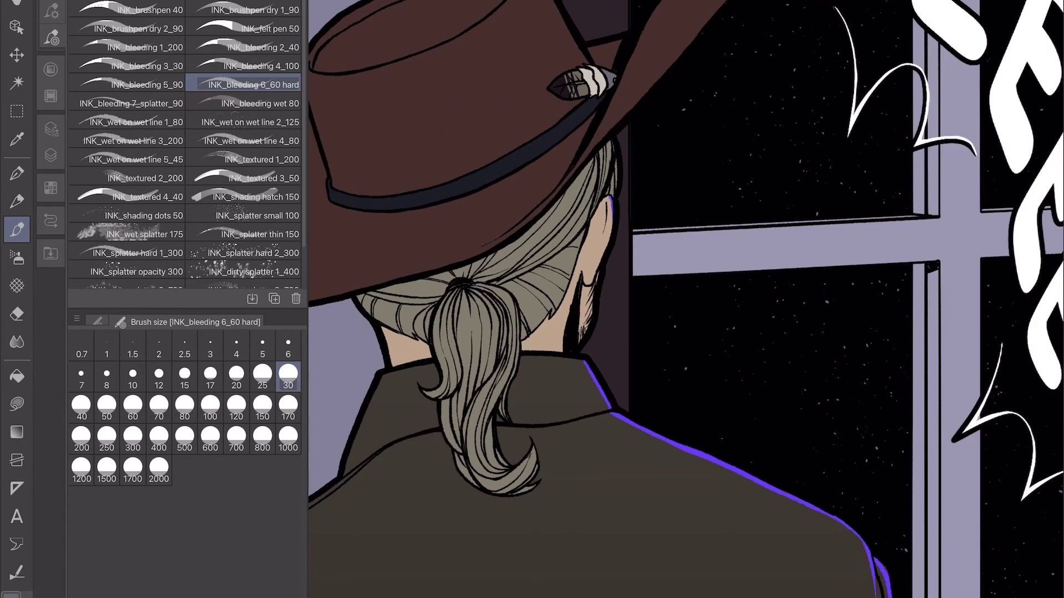
{"action": "scroll", "coordinate": [686, 299], "scroll_direction": "down", "scroll_amount": 2}
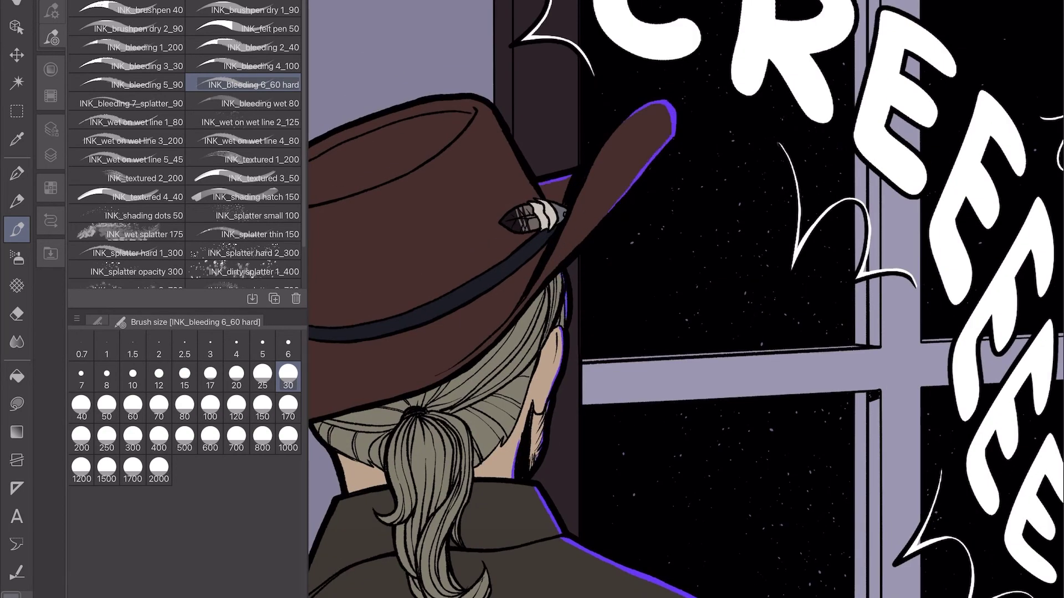
{"action": "scroll", "coordinate": [685, 299], "scroll_direction": "down", "scroll_amount": 3}
{"action": "scroll", "coordinate": [685, 300], "scroll_direction": "up", "scroll_amount": 3}
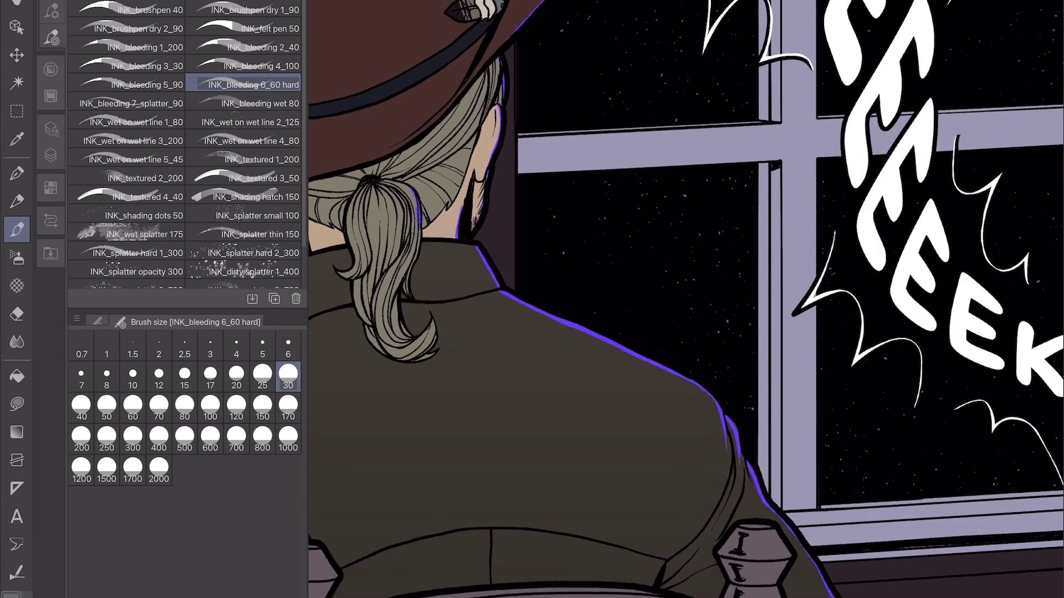
{"action": "scroll", "coordinate": [686, 299], "scroll_direction": "down", "scroll_amount": 3}
{"action": "scroll", "coordinate": [685, 299], "scroll_direction": "up", "scroll_amount": 3}
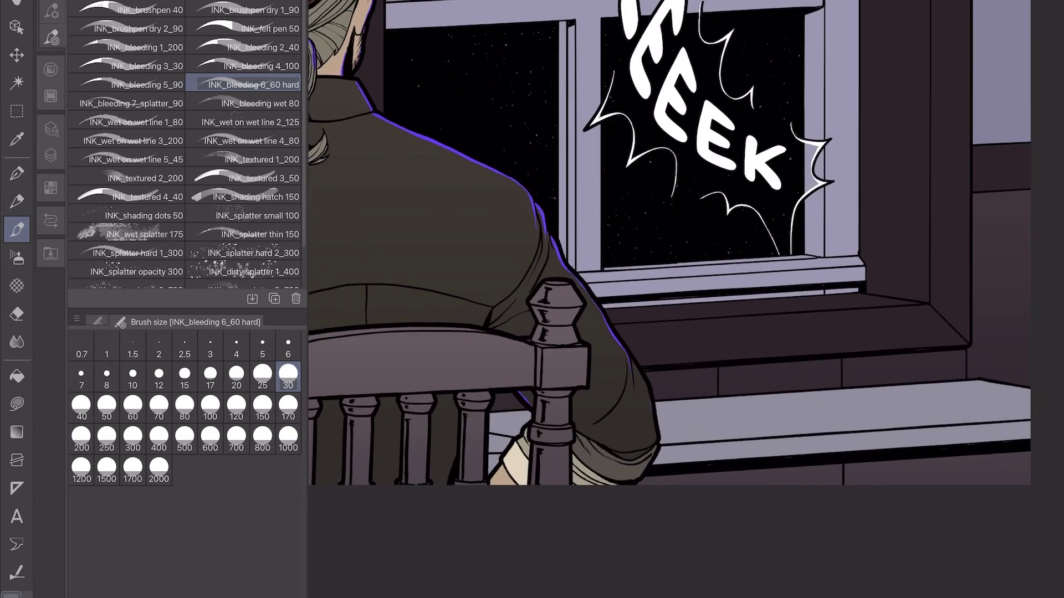
{"action": "scroll", "coordinate": [685, 300], "scroll_direction": "down", "scroll_amount": 3}
{"action": "scroll", "coordinate": [685, 299], "scroll_direction": "up", "scroll_amount": 3}
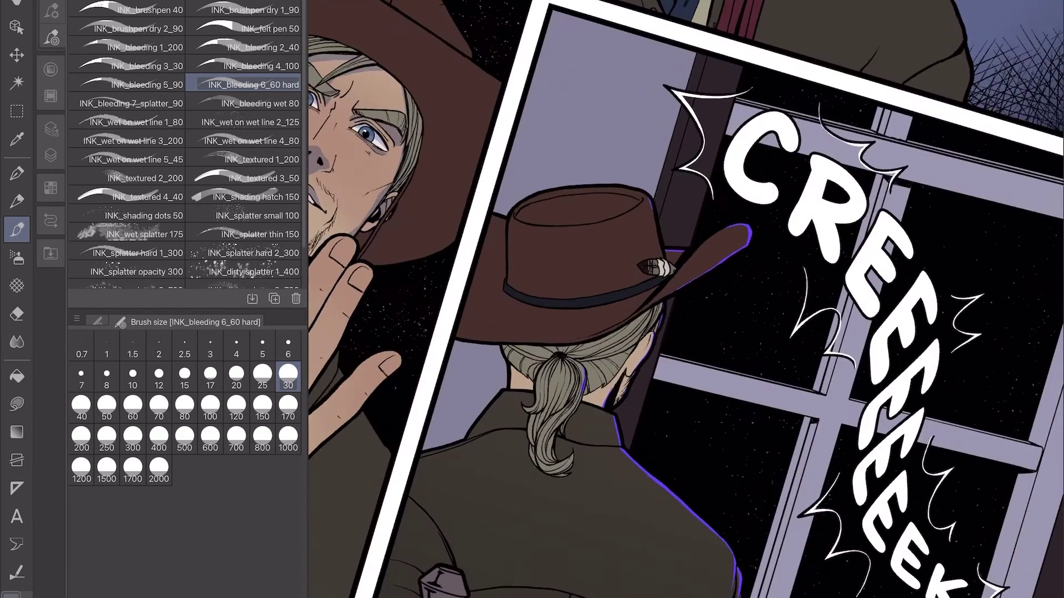
{"action": "scroll", "coordinate": [685, 299], "scroll_direction": "up", "scroll_amount": 2}
{"action": "scroll", "coordinate": [685, 299], "scroll_direction": "down", "scroll_amount": 3}
{"action": "scroll", "coordinate": [685, 299], "scroll_direction": "up", "scroll_amount": 1}
{"action": "scroll", "coordinate": [685, 299], "scroll_direction": "down", "scroll_amount": 2}
- Set Layer 2's blend mode to Add (Glow) and its opacity to 57
{"action": "left_click", "coordinate": [51, 155]}
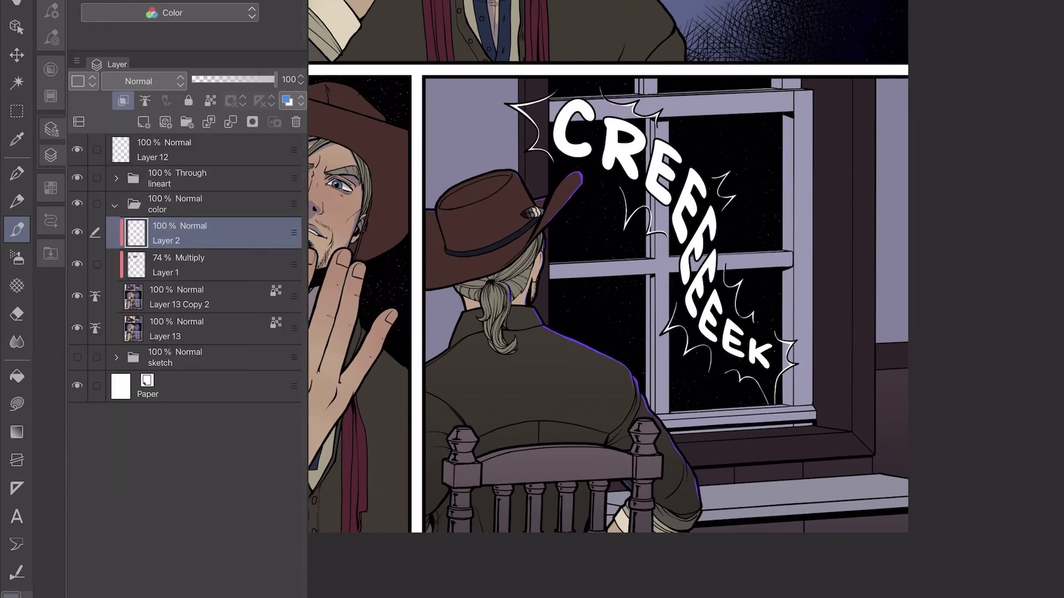
{"action": "left_click", "coordinate": [144, 81]}
{"action": "left_click", "coordinate": [125, 271]}
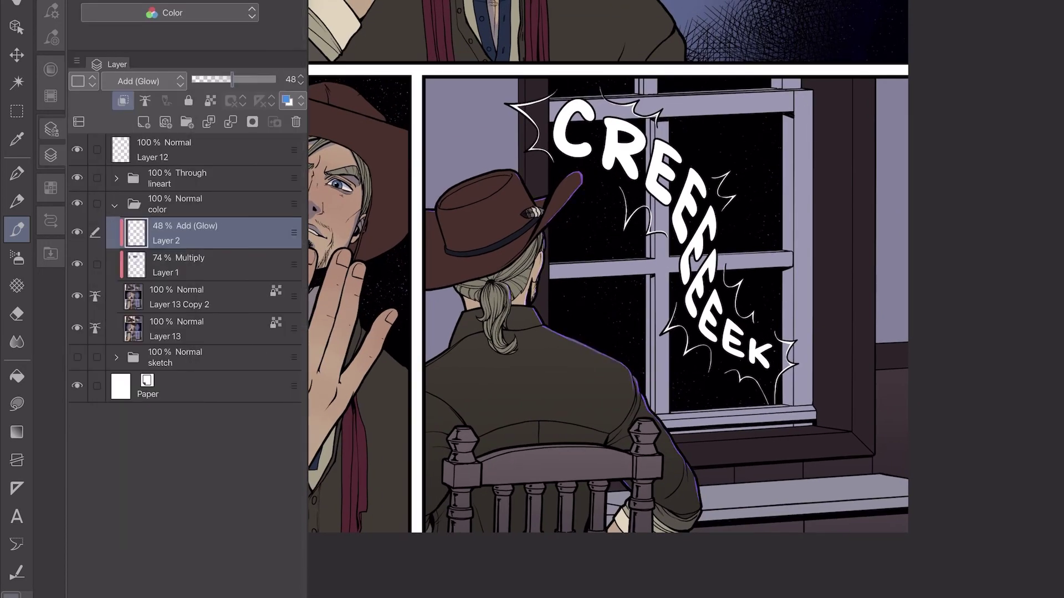
{"action": "left_click", "coordinate": [143, 81]}
{"action": "left_click", "coordinate": [126, 275]}
{"action": "left_click_drag", "start_coordinate": [232, 79], "coordinate": [220, 79]}
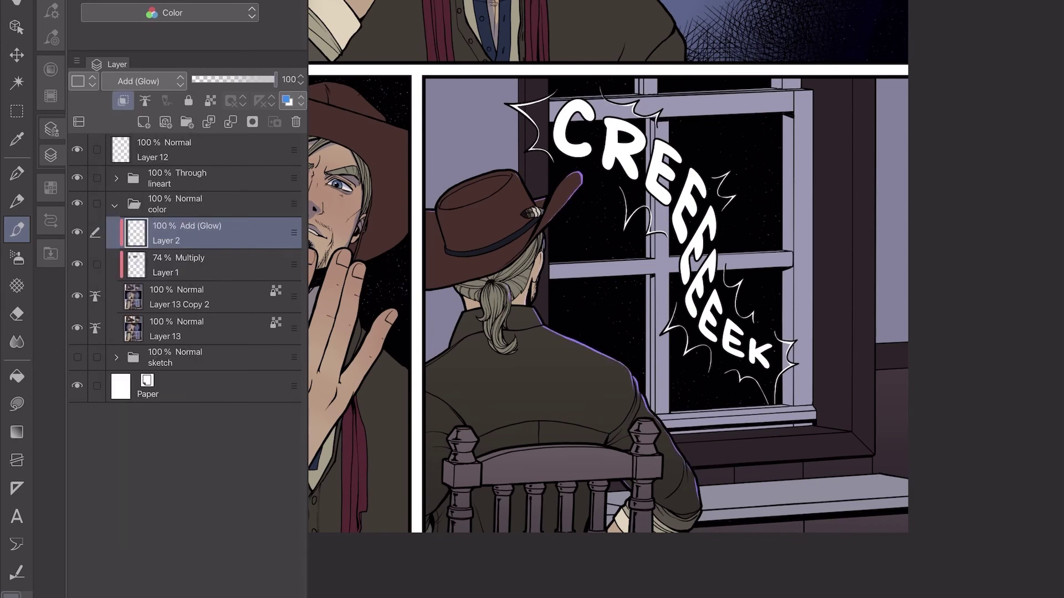
{"action": "left_click_drag", "start_coordinate": [243, 79], "coordinate": [240, 79]}
{"action": "scroll", "coordinate": [608, 266], "scroll_direction": "down", "scroll_amount": 2}
- Save the page and make Layer 13 Copy 2 the active layer
{"action": "key", "text": "ctrl+s"}
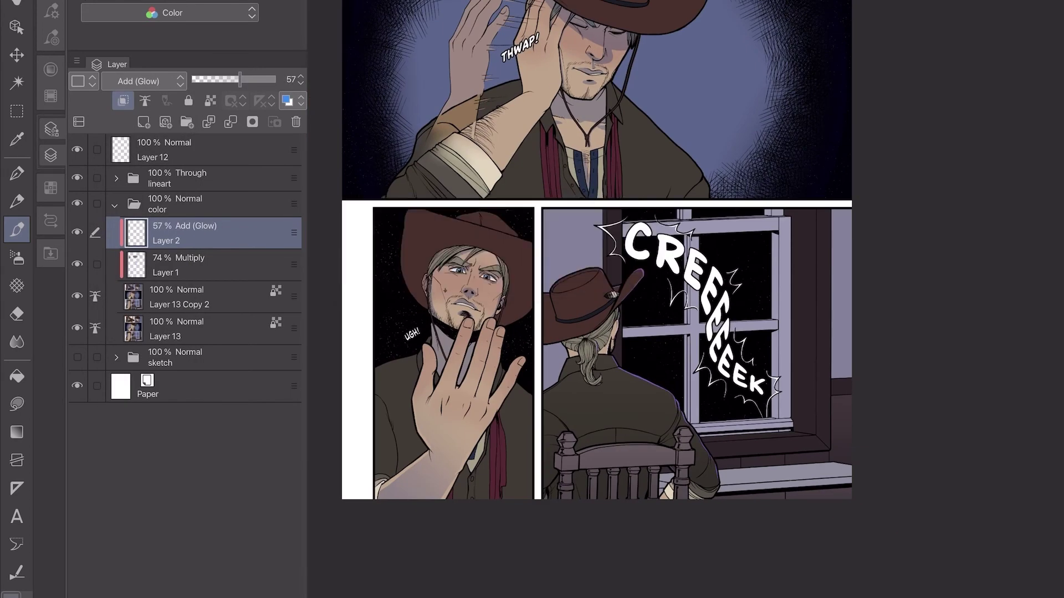
{"action": "scroll", "coordinate": [597, 249], "scroll_direction": "up", "scroll_amount": 3}
{"action": "scroll", "coordinate": [685, 300], "scroll_direction": "up", "scroll_amount": 4}
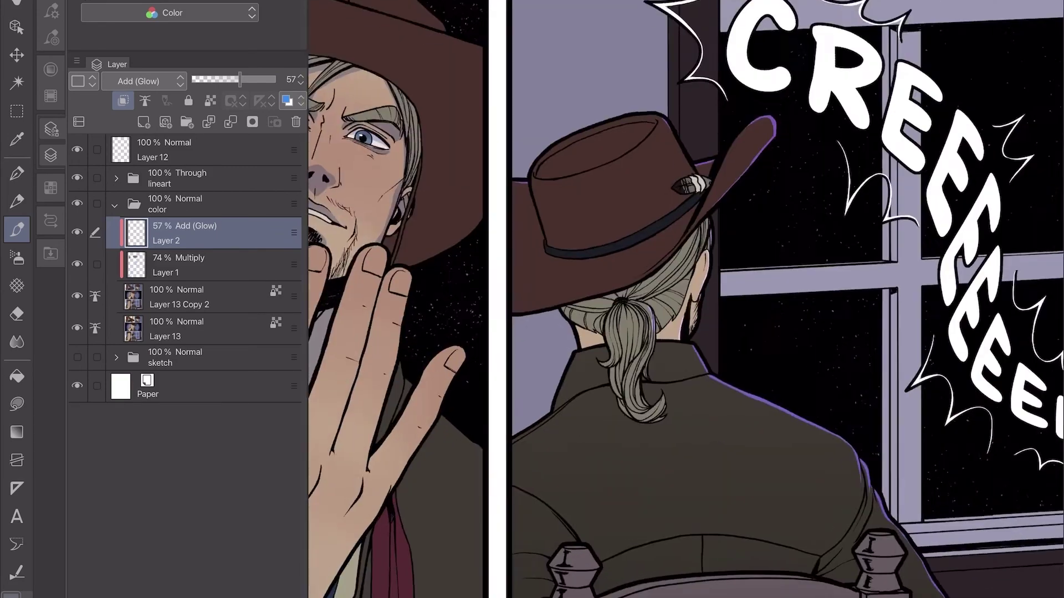
{"action": "left_click", "coordinate": [177, 265]}
{"action": "left_click", "coordinate": [177, 297]}
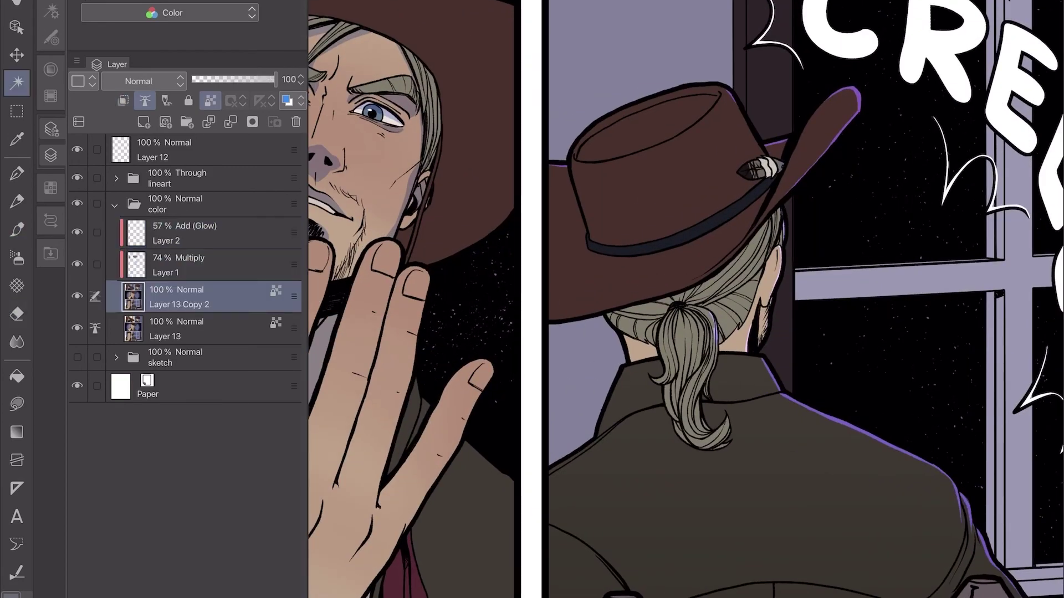
- Fill a muted grey-purple shadow over the hair beneath the hat brim and save
{"action": "left_click", "coordinate": [12, 595]}
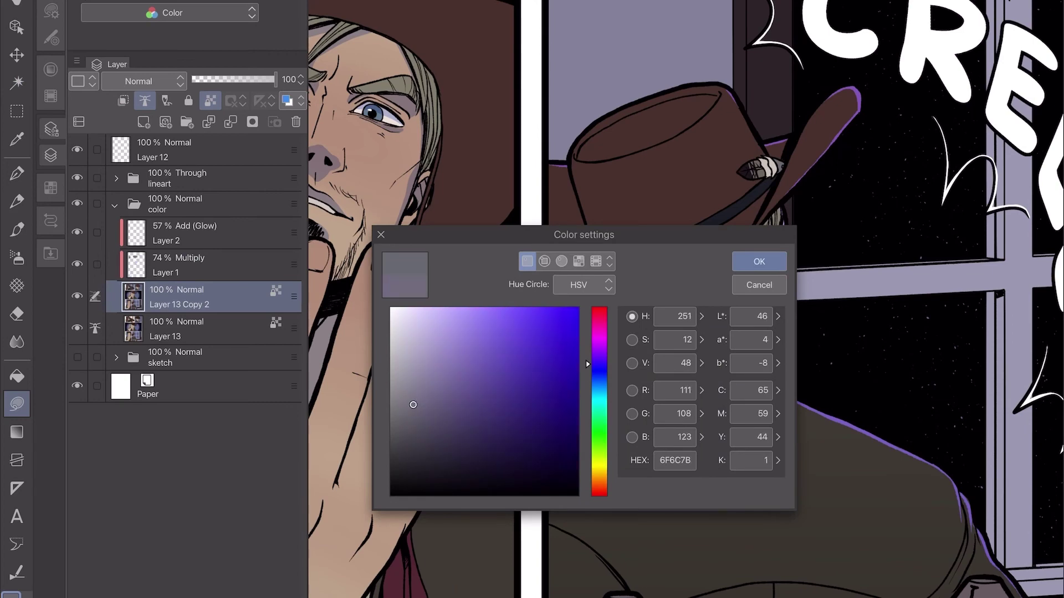
{"action": "key", "text": "Return"}
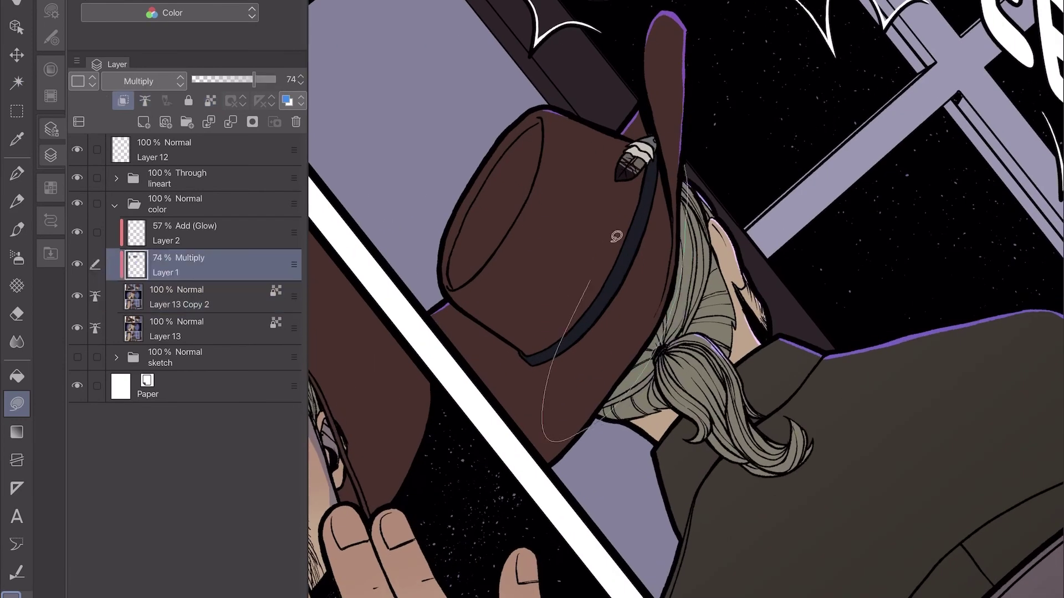
{"action": "left_click_drag", "start_coordinate": [671, 131], "coordinate": [675, 139]}
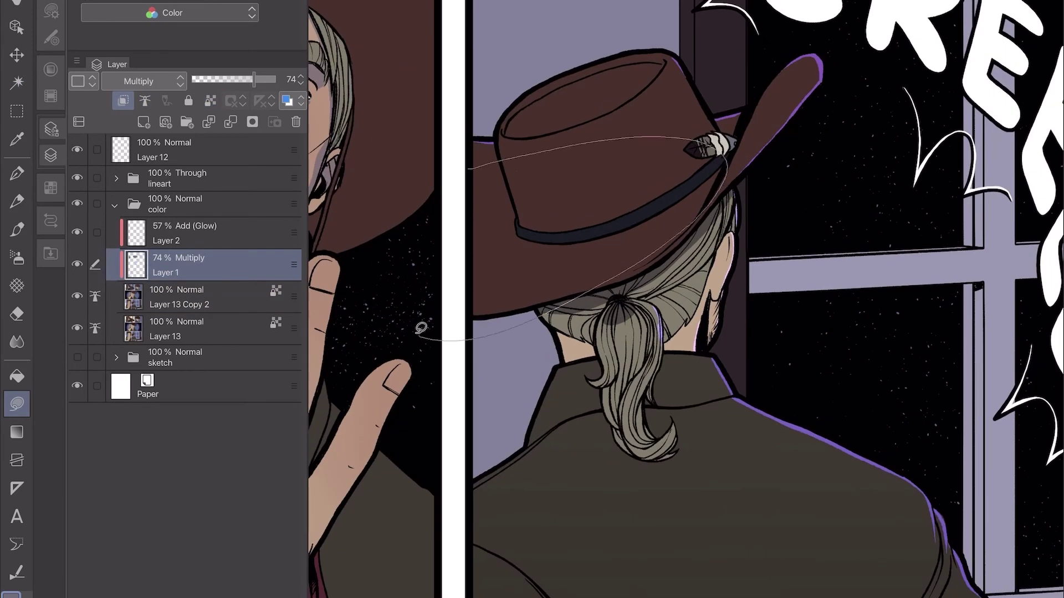
{"action": "scroll", "coordinate": [685, 299], "scroll_direction": "down", "scroll_amount": 3}
{"action": "key", "text": "ctrl+s"}
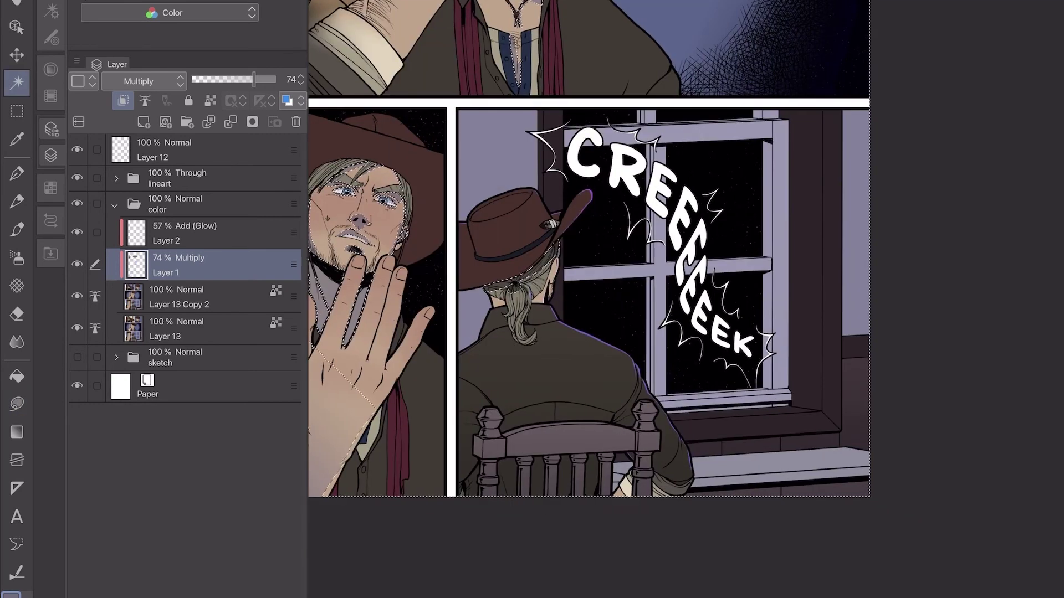
- Auto-select the window frame and wall on Layer 13 Copy 2, cutting the sill away with a polyline outline
{"action": "left_click", "coordinate": [178, 296]}
{"action": "left_click", "coordinate": [814, 233]}
{"action": "key", "text": "m"}
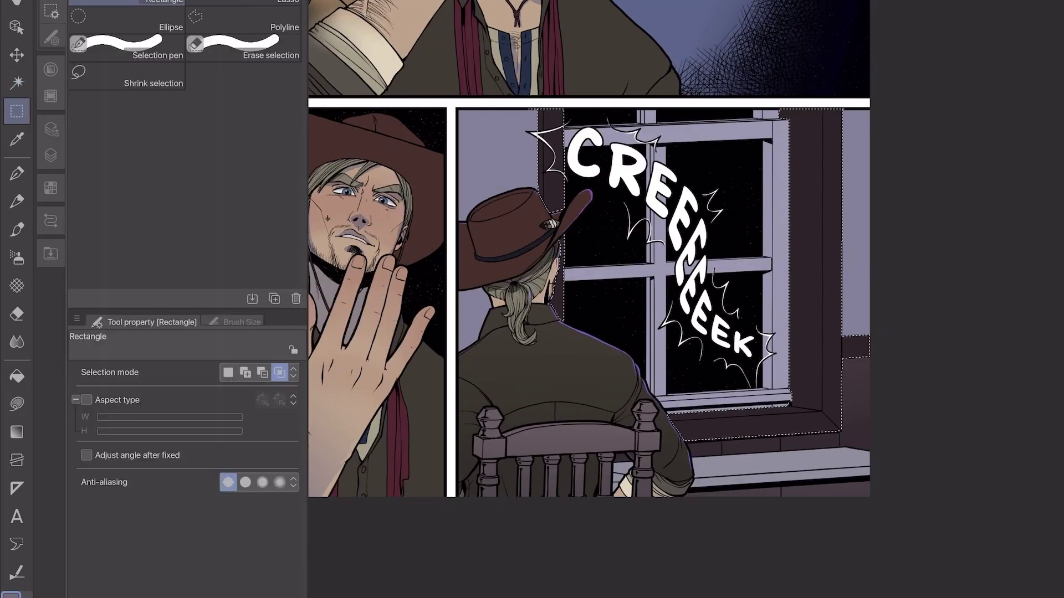
{"action": "left_click", "coordinate": [243, 19]}
{"action": "left_click", "coordinate": [619, 244]}
{"action": "left_click", "coordinate": [647, 326]}
{"action": "left_click", "coordinate": [915, 183]}
{"action": "scroll", "coordinate": [915, 182], "scroll_direction": "down", "scroll_amount": 3}
{"action": "left_click", "coordinate": [962, 188]}
{"action": "left_click", "coordinate": [992, 261]}
{"action": "left_click", "coordinate": [724, 473]}
{"action": "left_click", "coordinate": [404, 245]}
{"action": "left_click", "coordinate": [454, 145]}
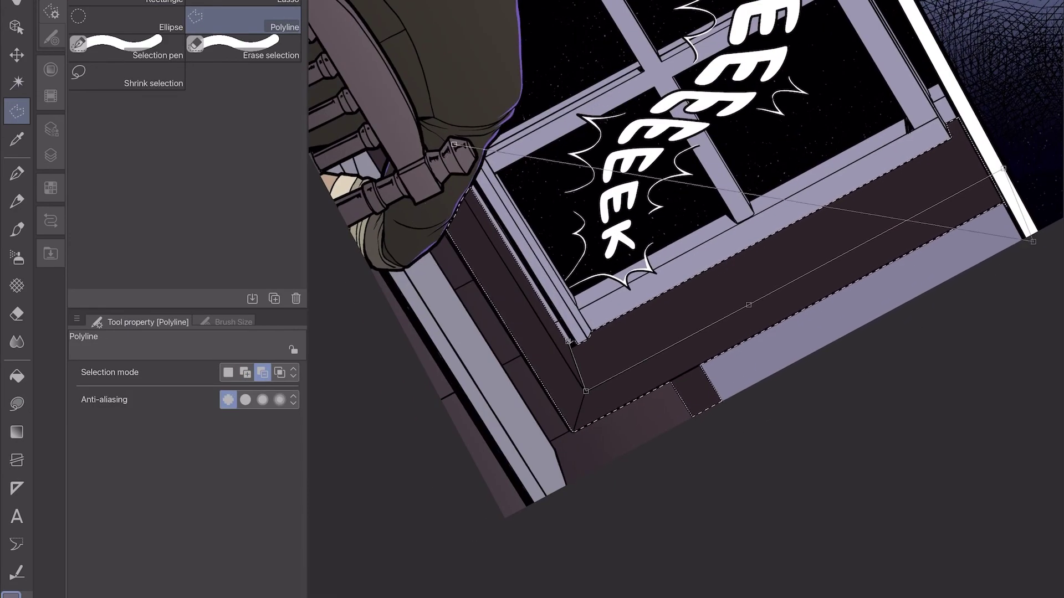
{"action": "left_click", "coordinate": [712, 503]}
{"action": "left_click", "coordinate": [567, 340]}
{"action": "key", "text": "ctrl+0"}
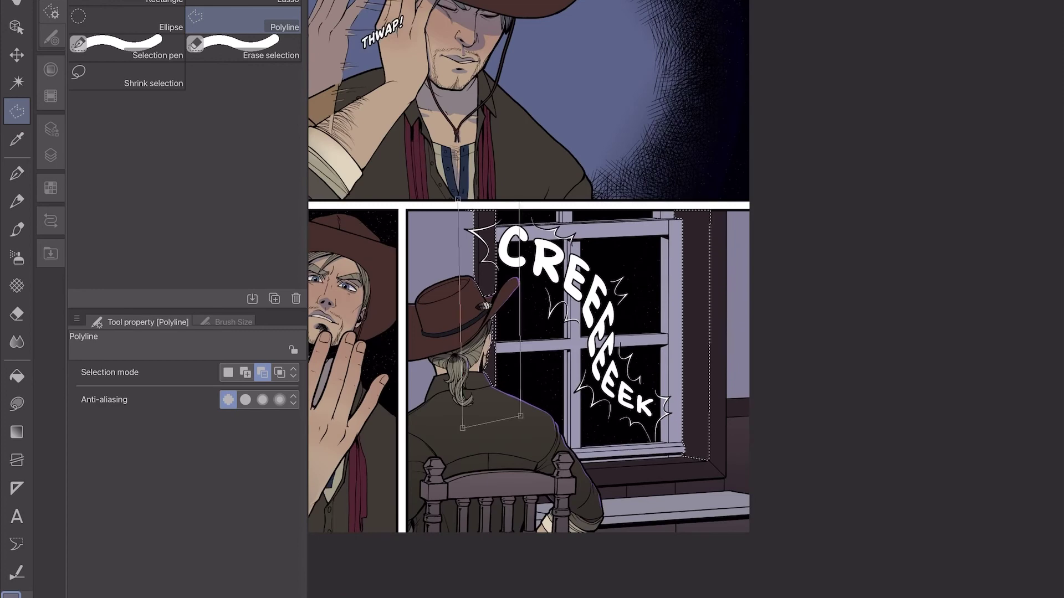
{"action": "scroll", "coordinate": [458, 388], "scroll_direction": "up", "scroll_amount": 2}
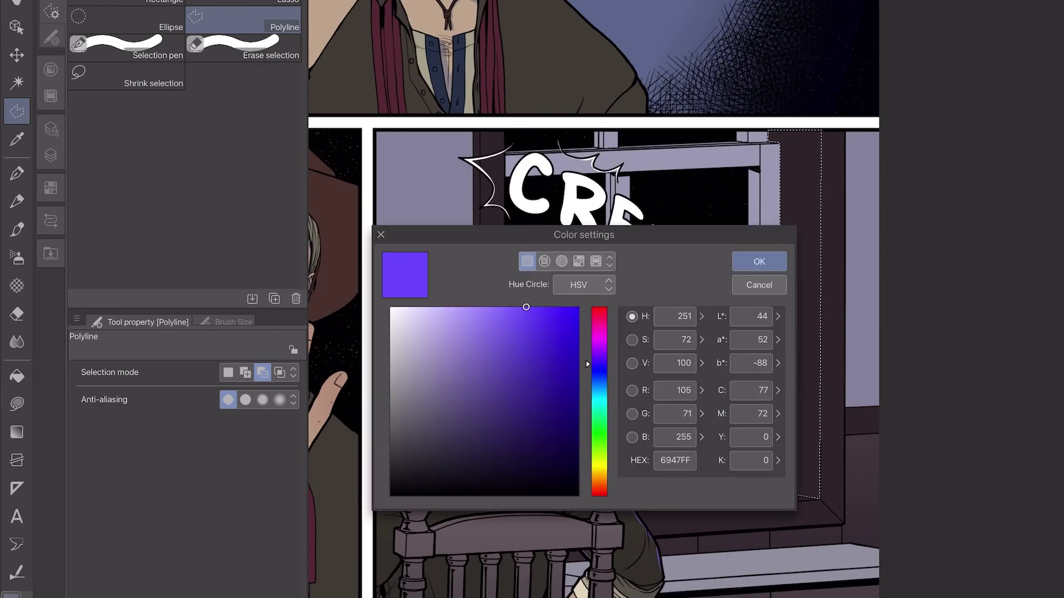
- Lay a purple glow gradient across the window frame's right side on glow Layer 2
{"action": "key", "text": "g"}
{"action": "left_click", "coordinate": [51, 128]}
{"action": "left_click", "coordinate": [183, 233]}
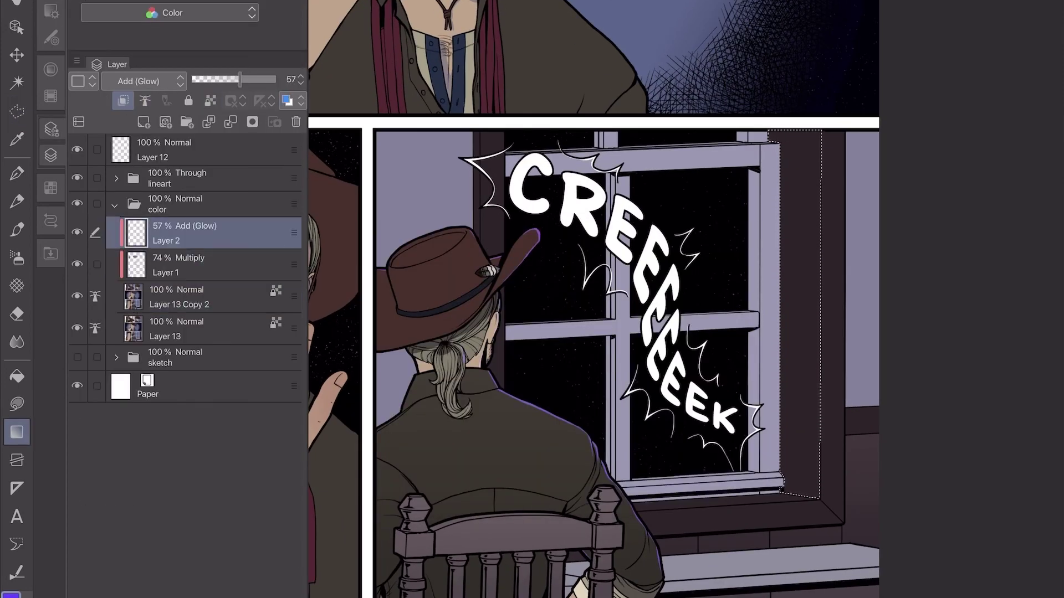
{"action": "left_click_drag", "start_coordinate": [802, 307], "coordinate": [803, 307]}
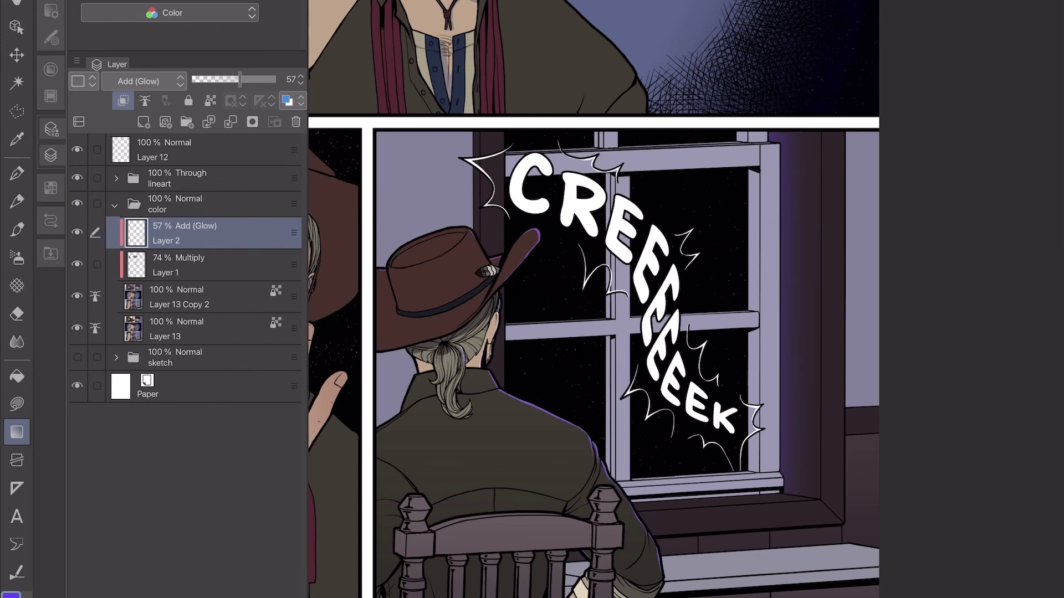
{"action": "scroll", "coordinate": [605, 300], "scroll_direction": "up", "scroll_amount": 1}
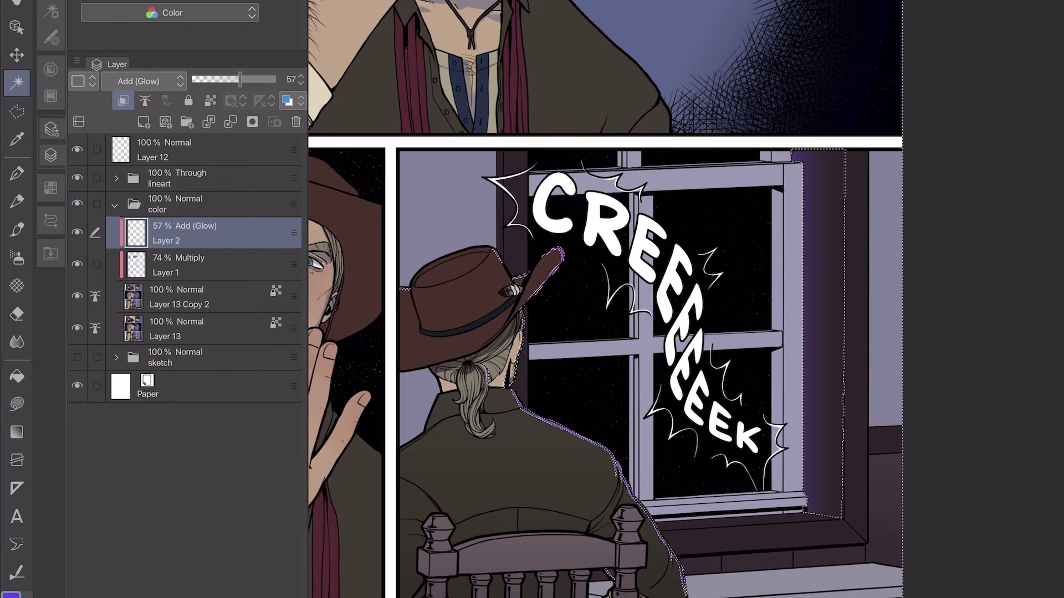
- Select the area around the cowboy and window on the flat-colour layer, then reactivate glow Layer 2
{"action": "left_click", "coordinate": [183, 296]}
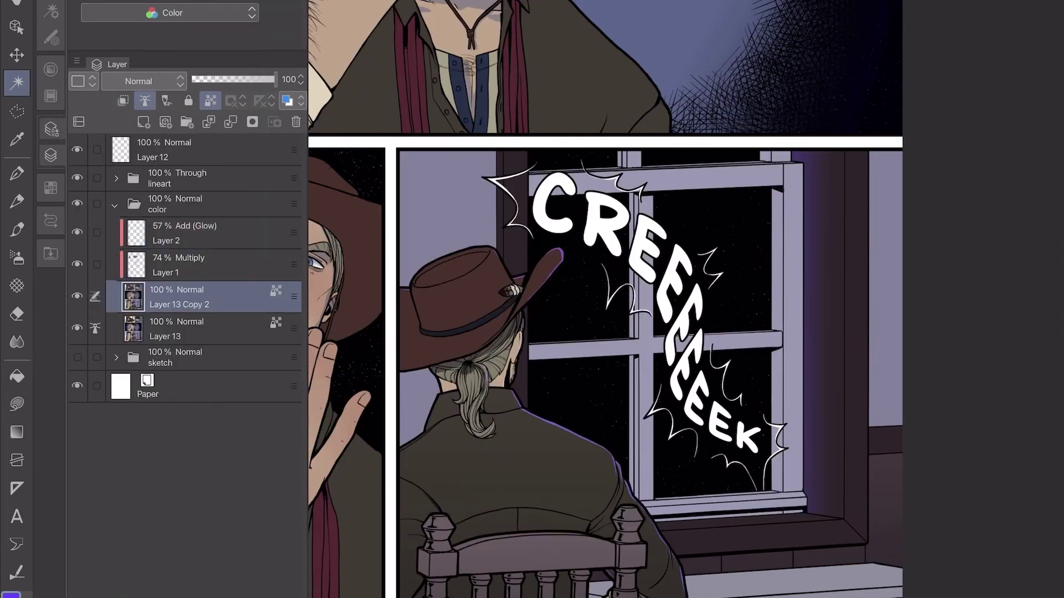
{"action": "left_click", "coordinate": [831, 332]}
{"action": "key", "text": "u"}
{"action": "scroll", "coordinate": [338, 332], "scroll_direction": "up", "scroll_amount": 2}
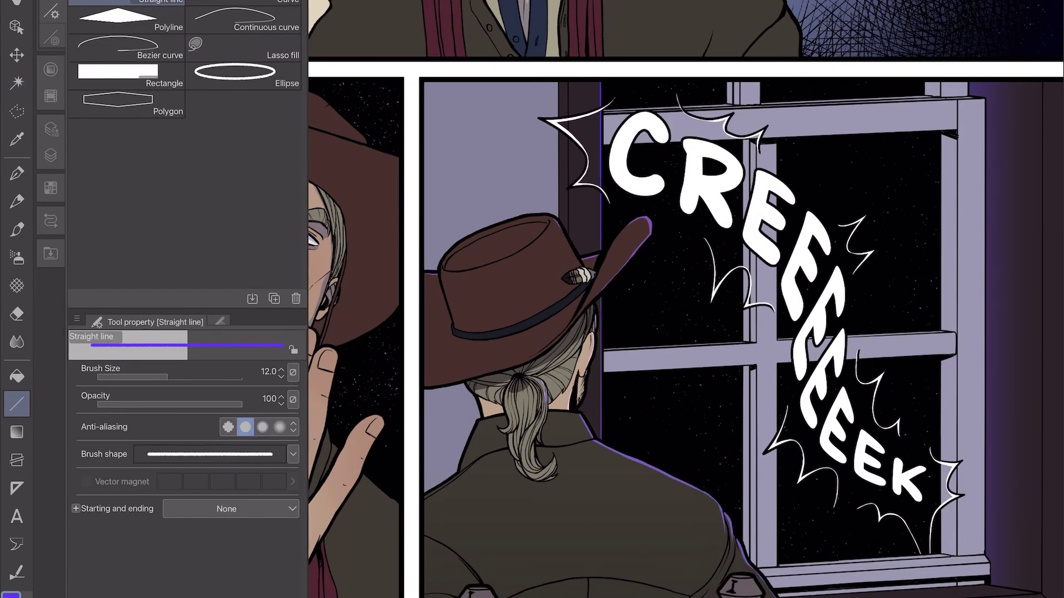
{"action": "left_click", "coordinate": [50, 155]}
{"action": "left_click", "coordinate": [182, 233]}
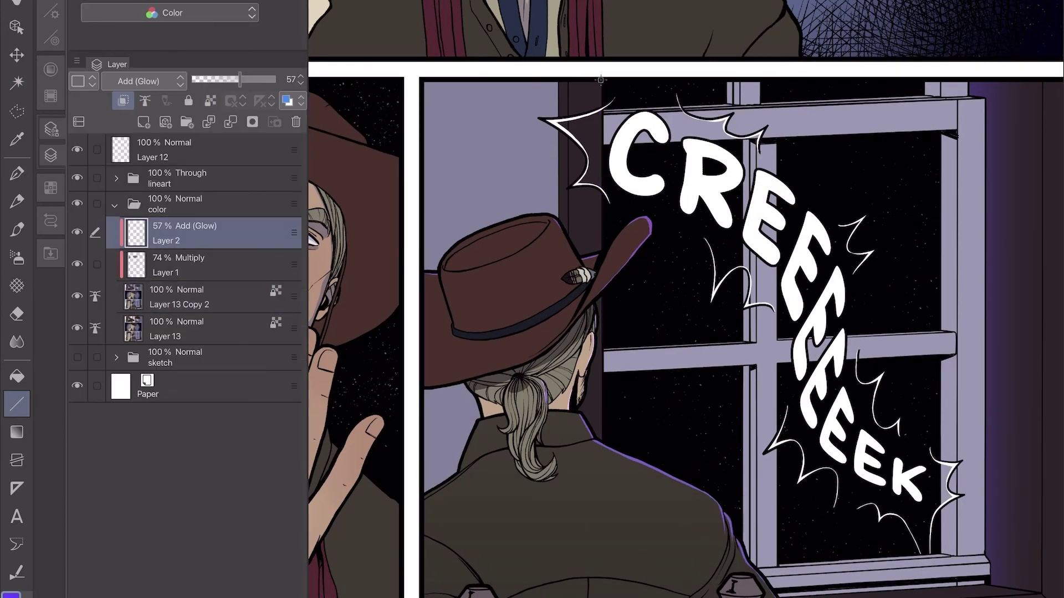
{"action": "scroll", "coordinate": [311, 313], "scroll_direction": "down", "scroll_amount": 2}
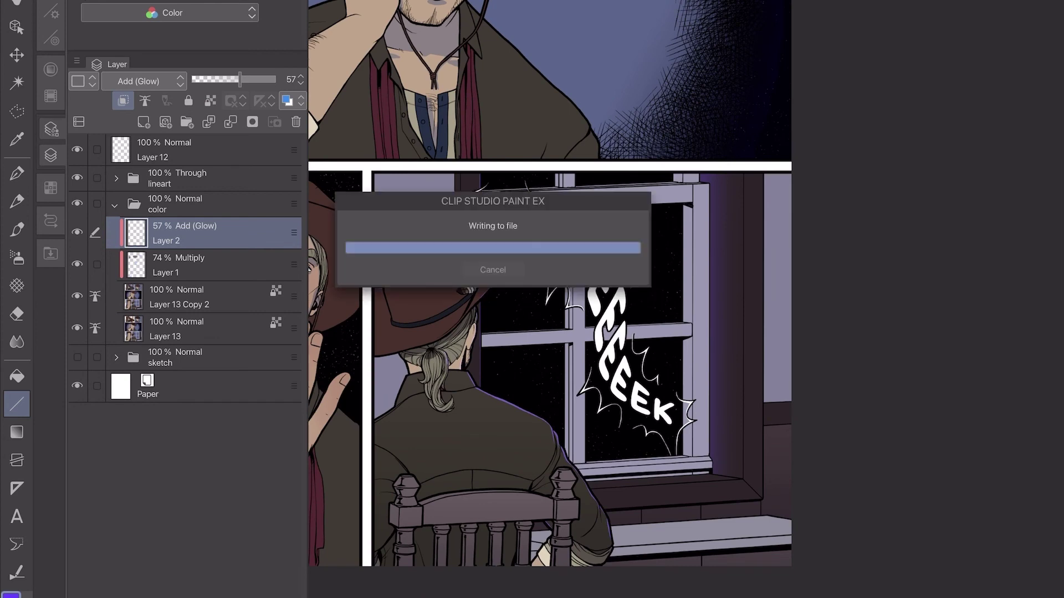